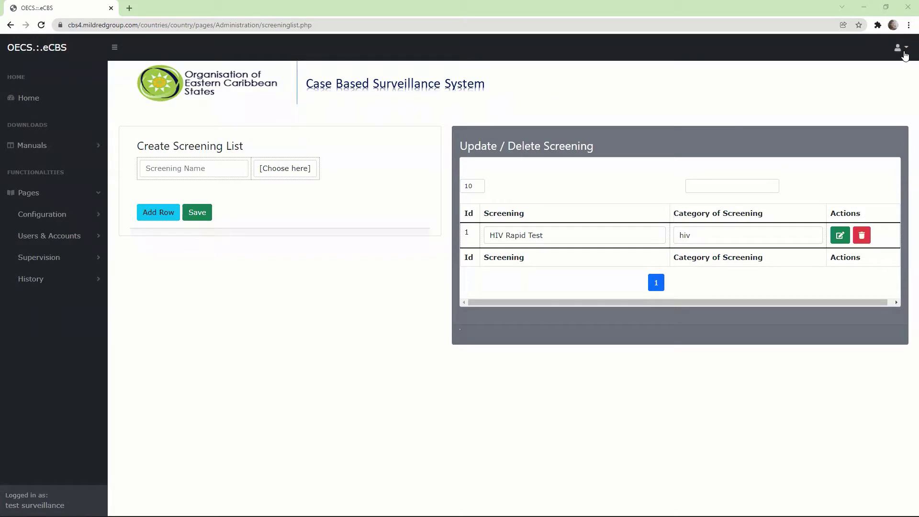
- Log out and sign in to the Patient Management & Reporting System with the account e-mail and password
left_click(873, 65)
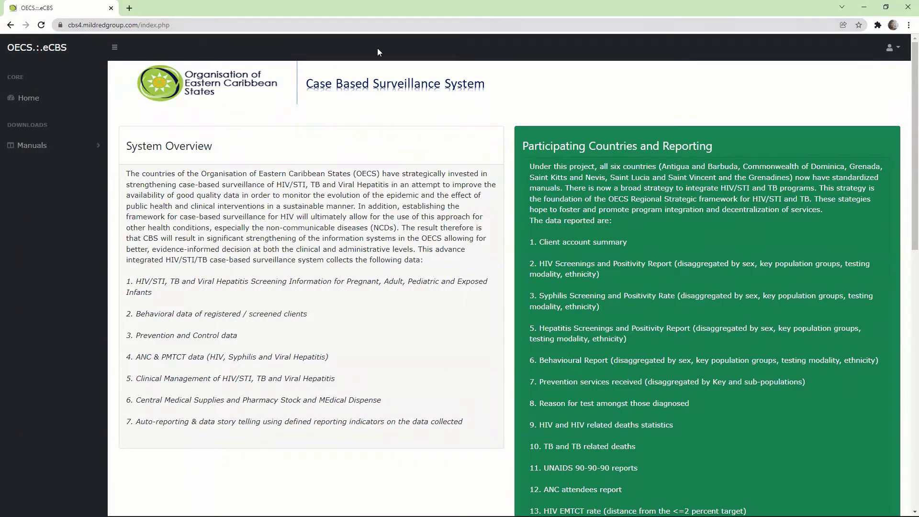
left_click(893, 49)
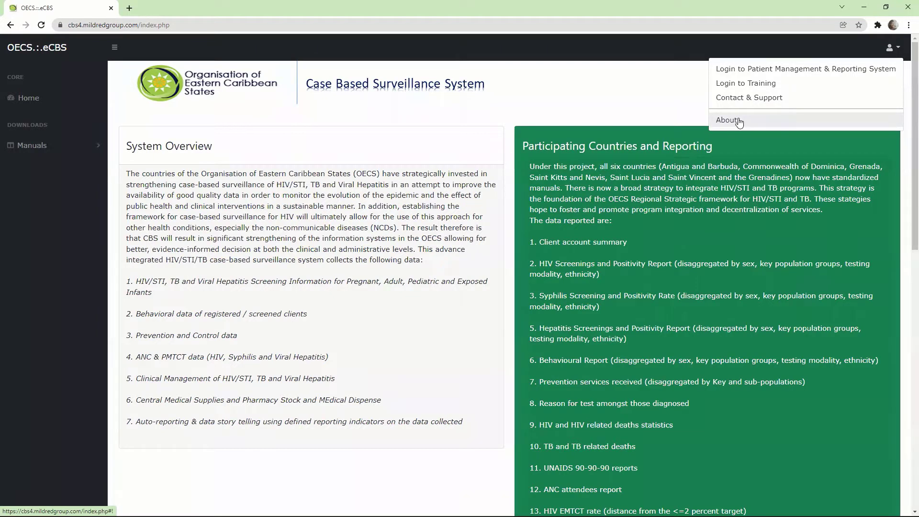
left_click(781, 71)
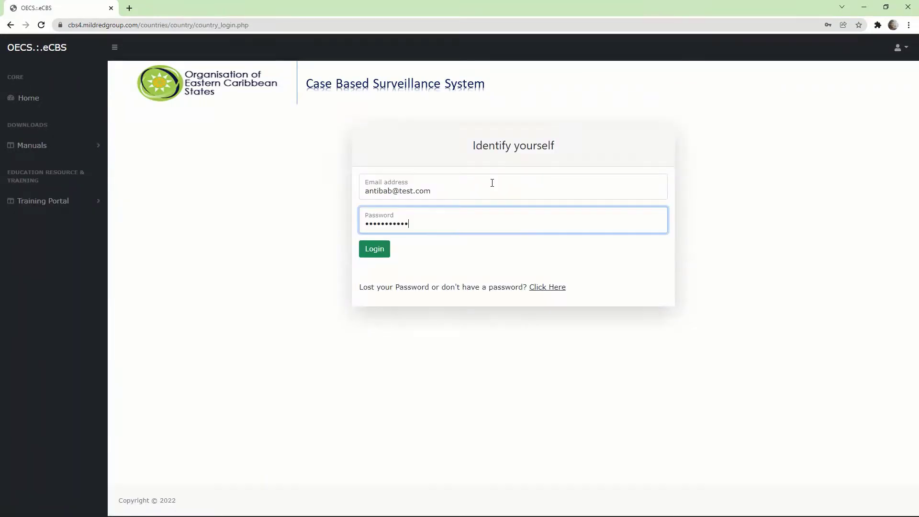
type("•••••")
key("Return")
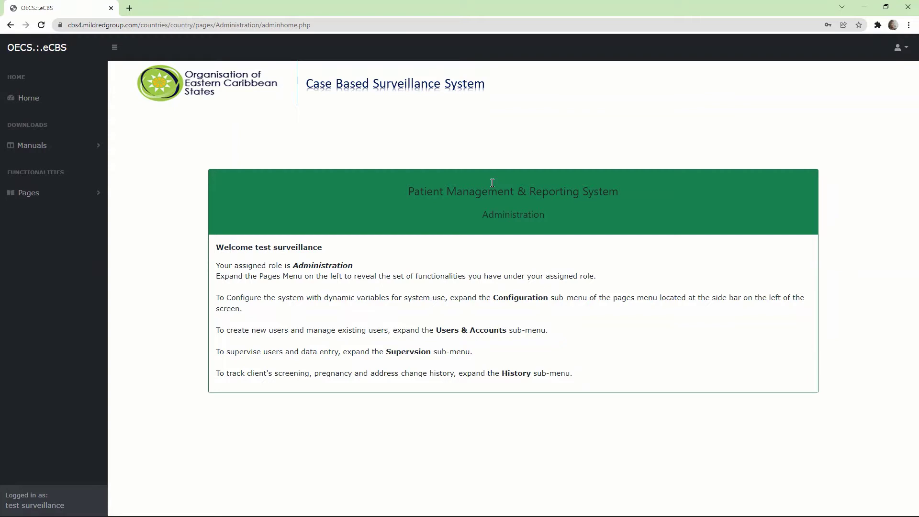
- Look over the History and Configuration functions available to the Administration role and open the Test modalities page
left_click(88, 201)
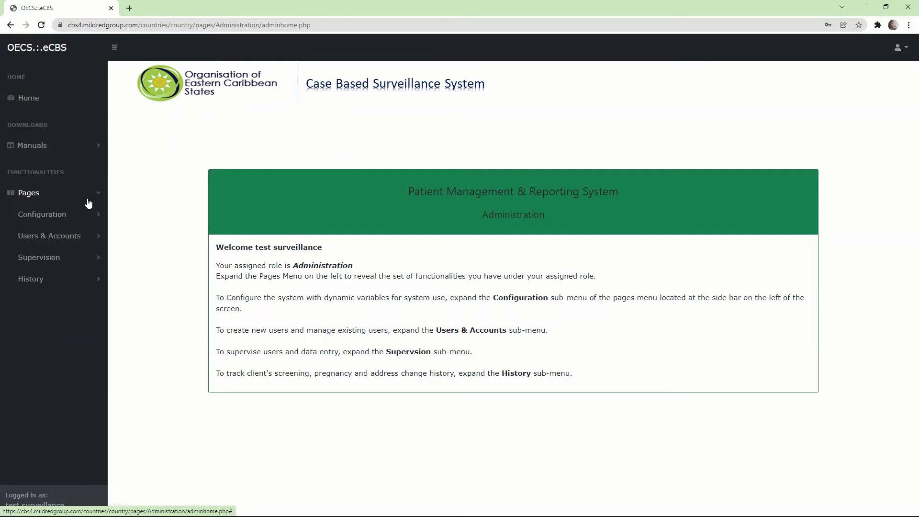
left_click(67, 279)
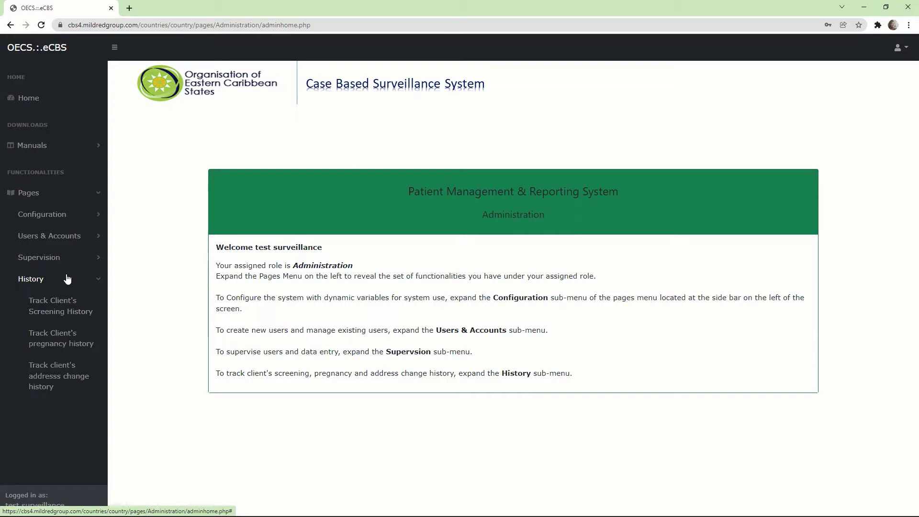
left_click(67, 278)
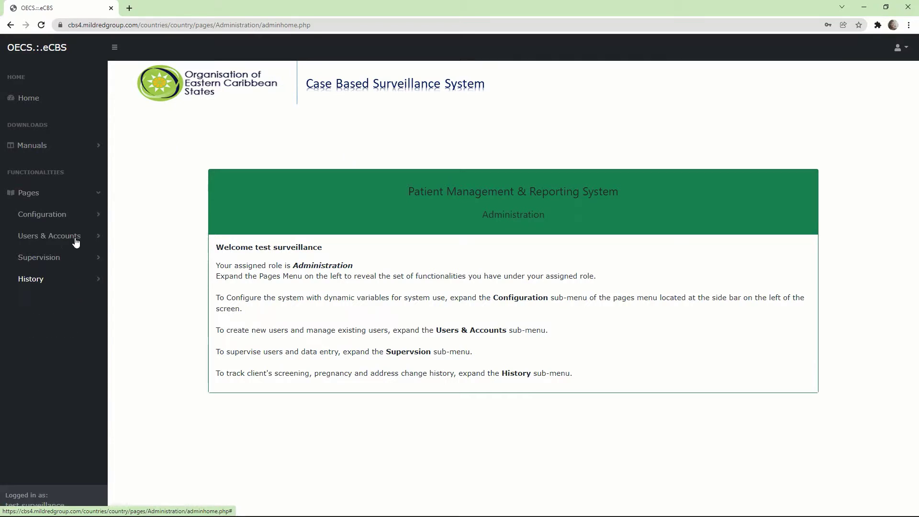
left_click(93, 221)
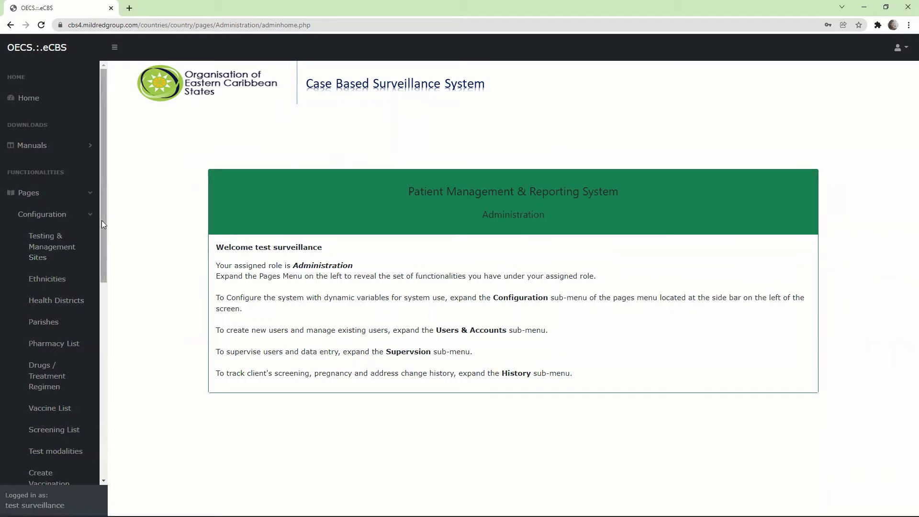
left_click_drag(101, 220, 98, 272)
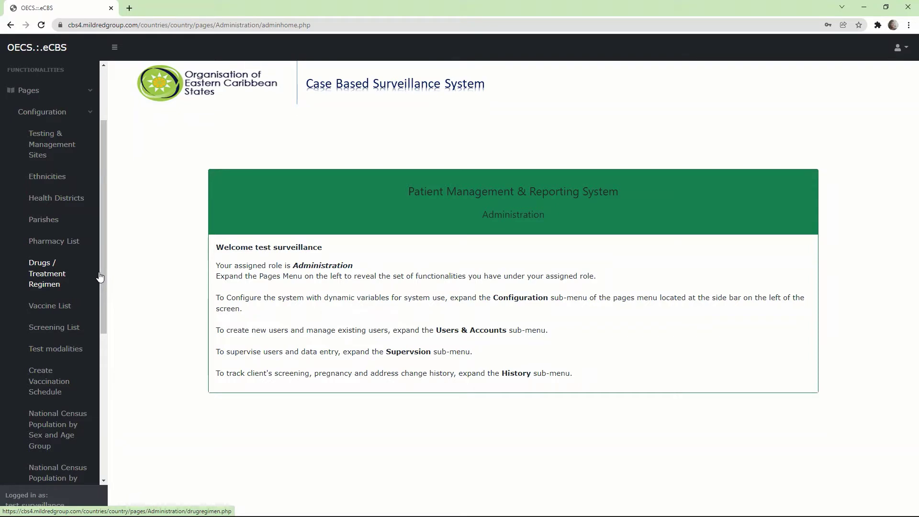
left_click_drag(102, 282, 102, 324)
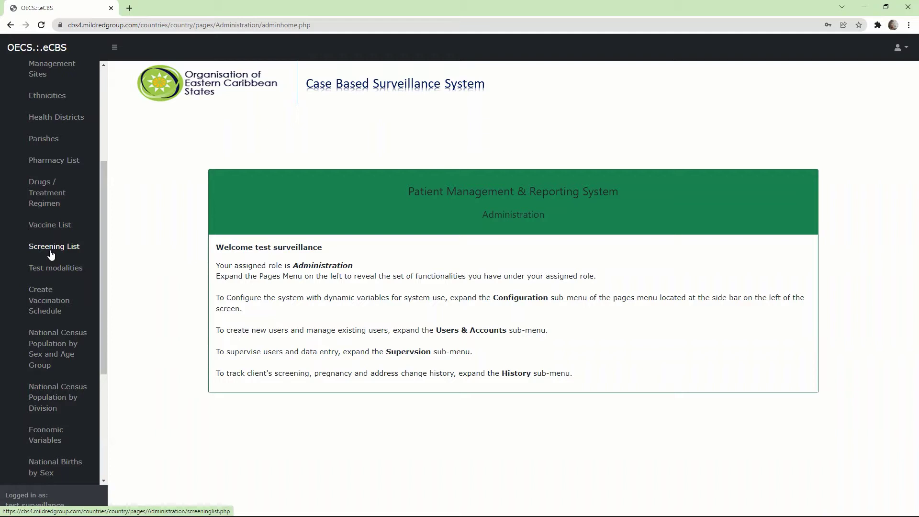
left_click(55, 269)
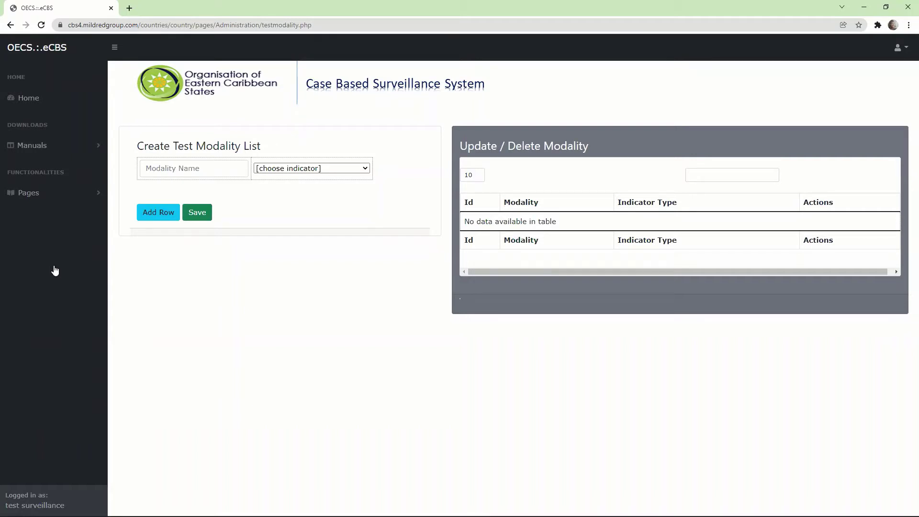
- Open the Create Vaccination Schedule configuration page and view the list of selectable vaccines
left_click(69, 194)
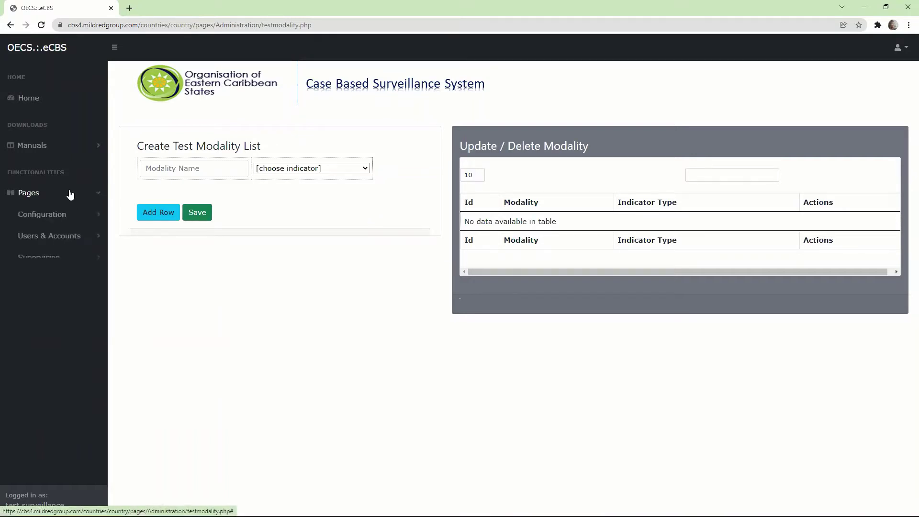
left_click(57, 215)
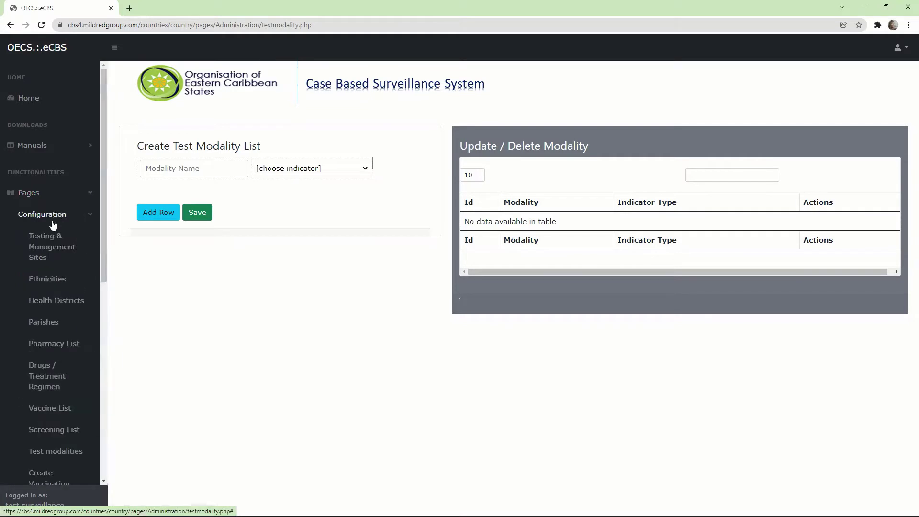
scroll(102, 312, "down", 4)
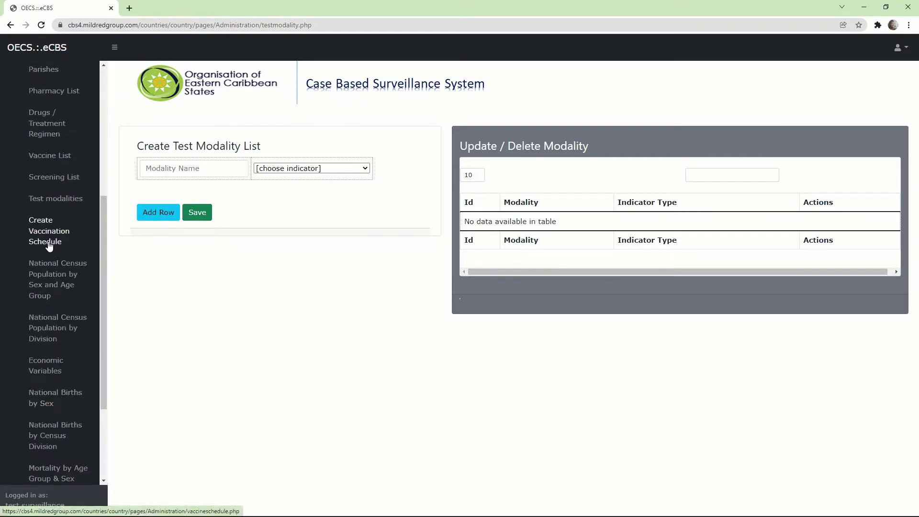
left_click(48, 244)
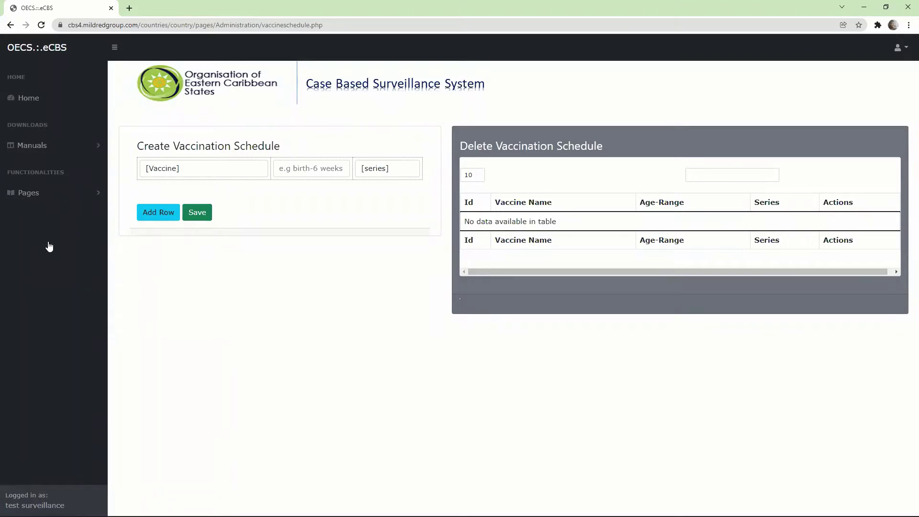
left_click(178, 173)
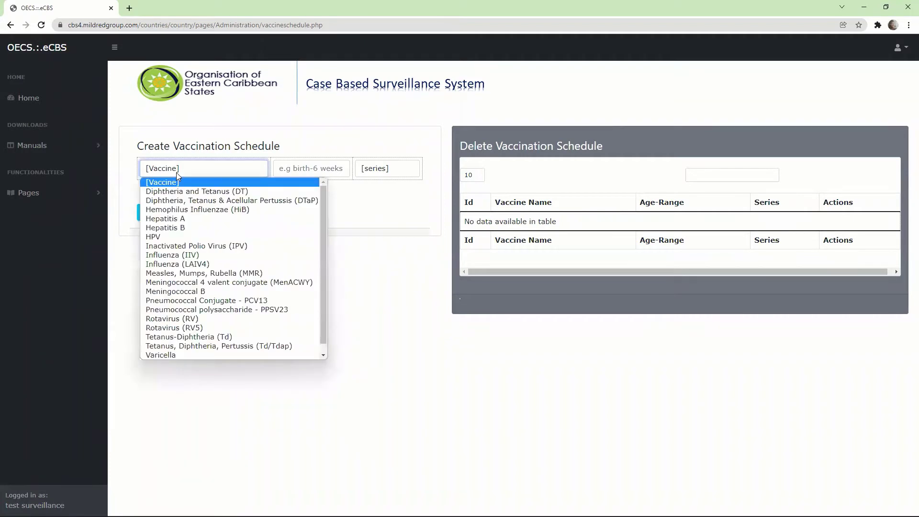
left_click(208, 150)
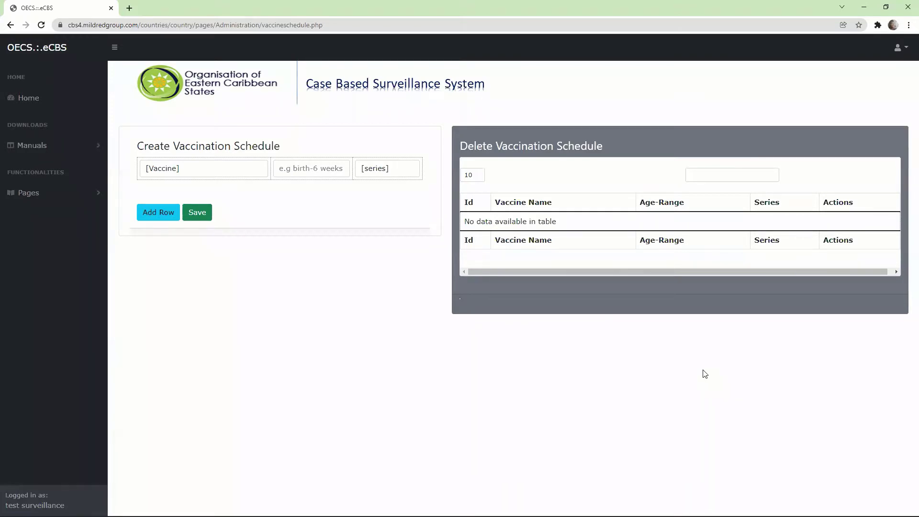
- Open the configuration page for National Census Population by Sex and Age Group
left_click(87, 199)
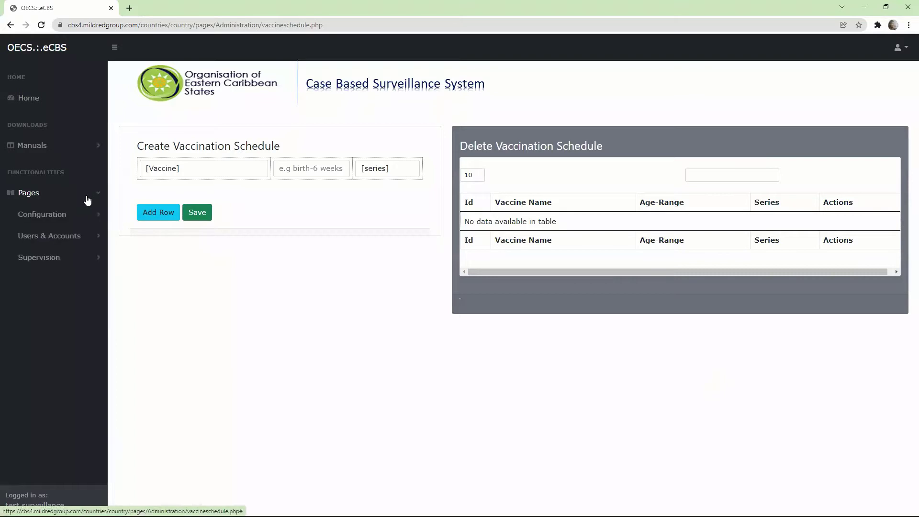
left_click(80, 218)
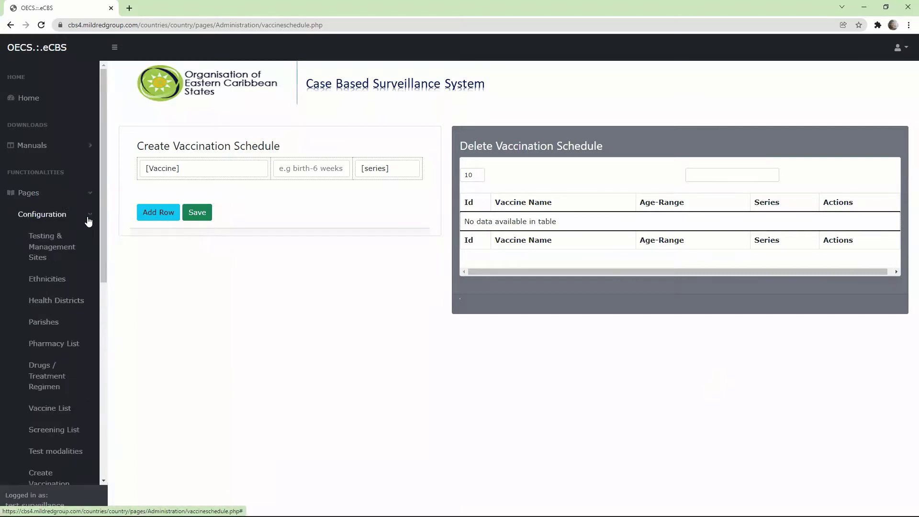
scroll(96, 311, "down", 5)
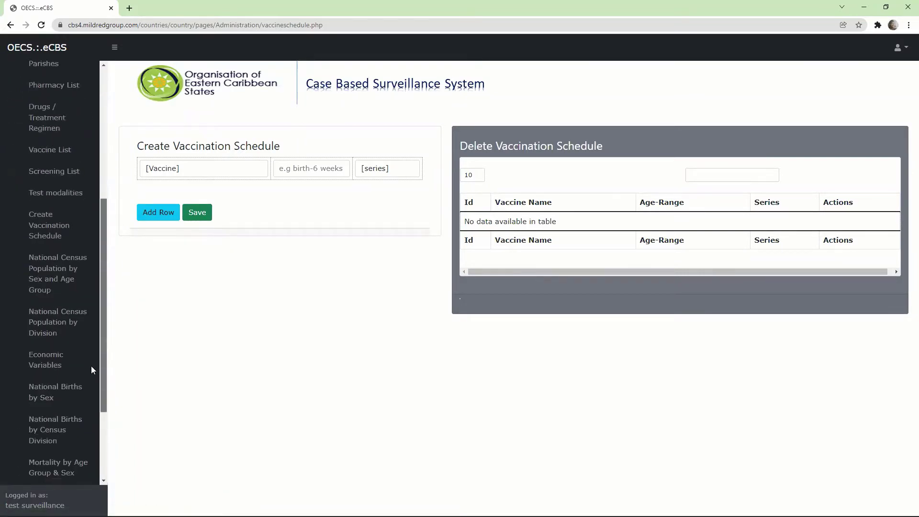
left_click_drag(92, 366, 90, 362)
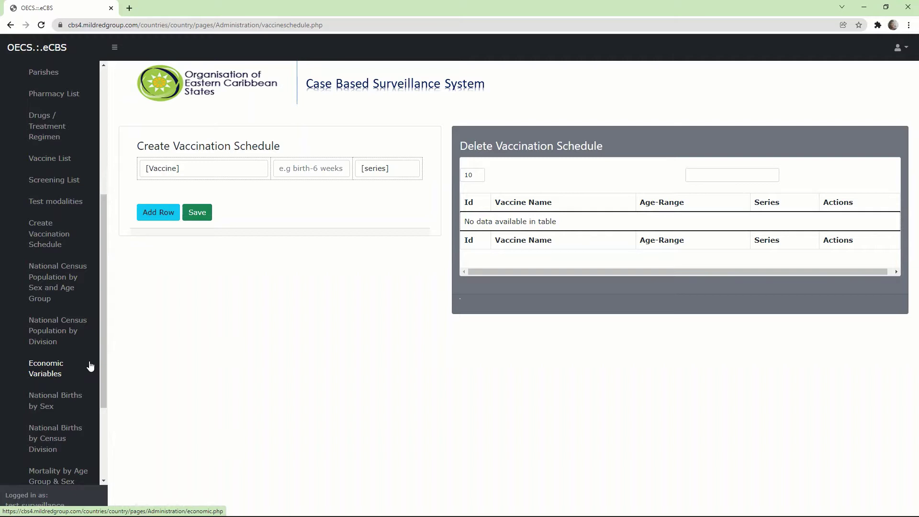
left_click(61, 298)
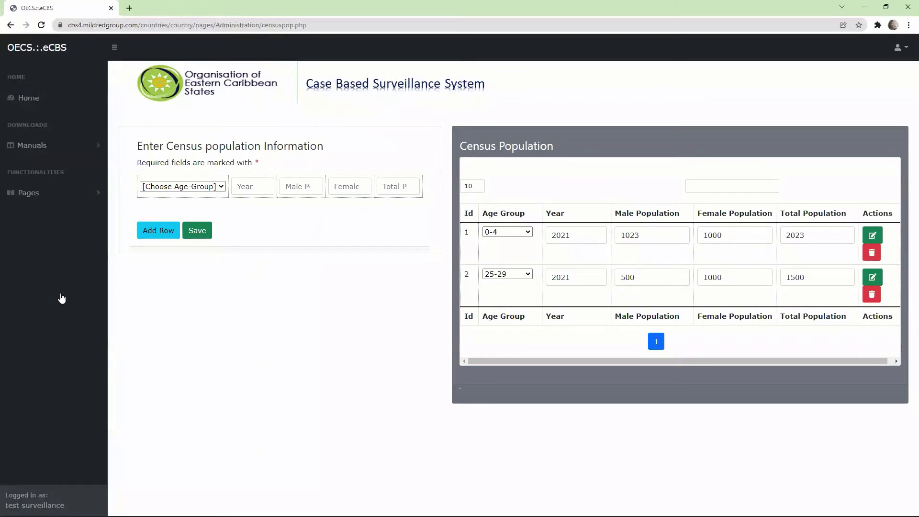
- Choose age group 5-9 in the new census population row and examine its year, male, female and total population fields
left_click(192, 188)
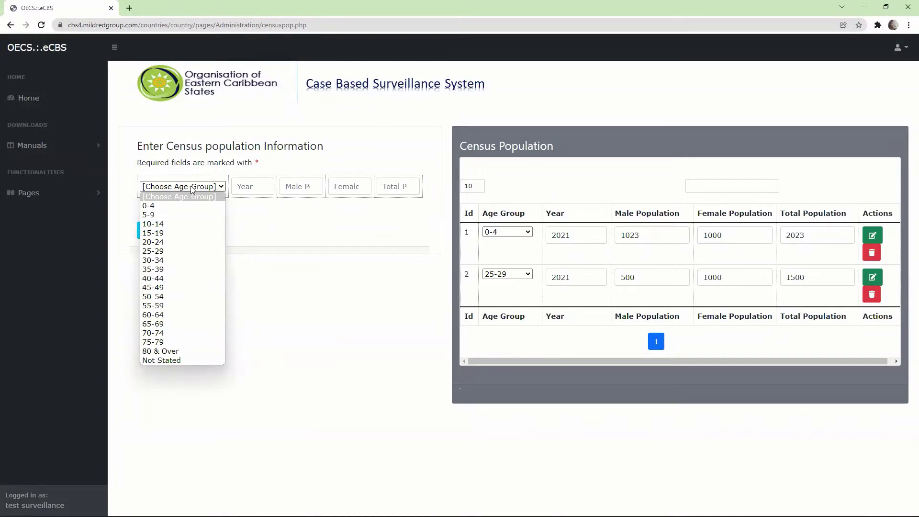
left_click(152, 216)
left_click(249, 190)
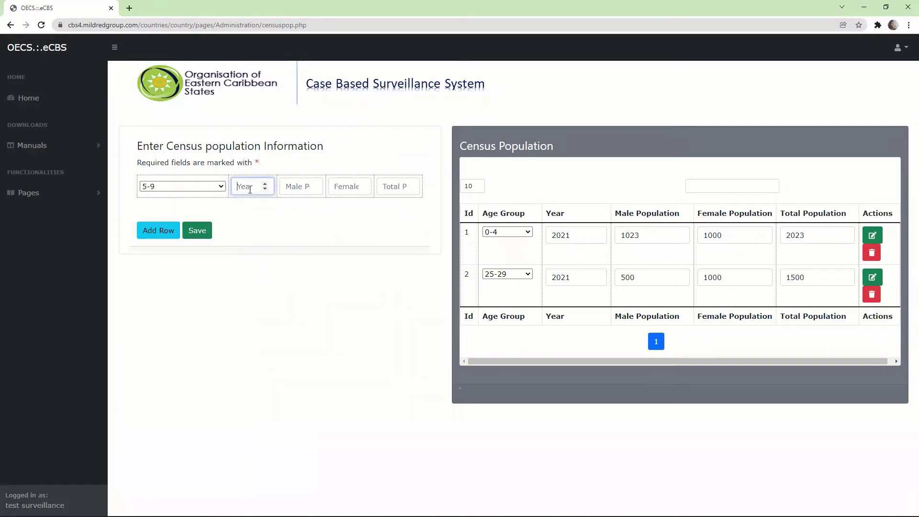
left_click(295, 187)
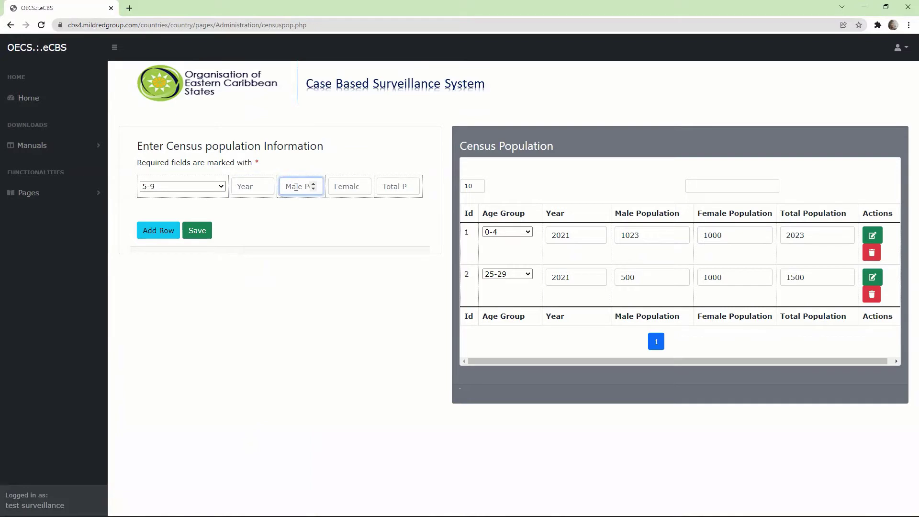
left_click(363, 186)
left_click(387, 190)
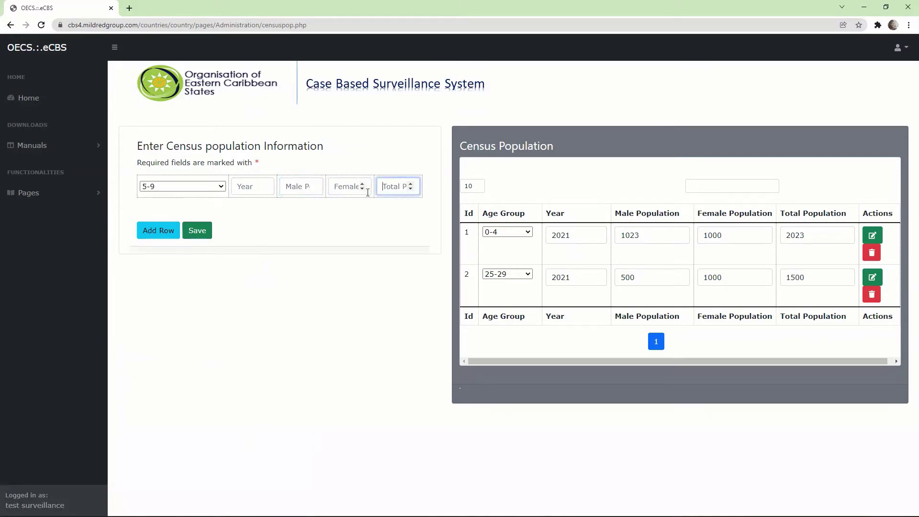
left_click(298, 192)
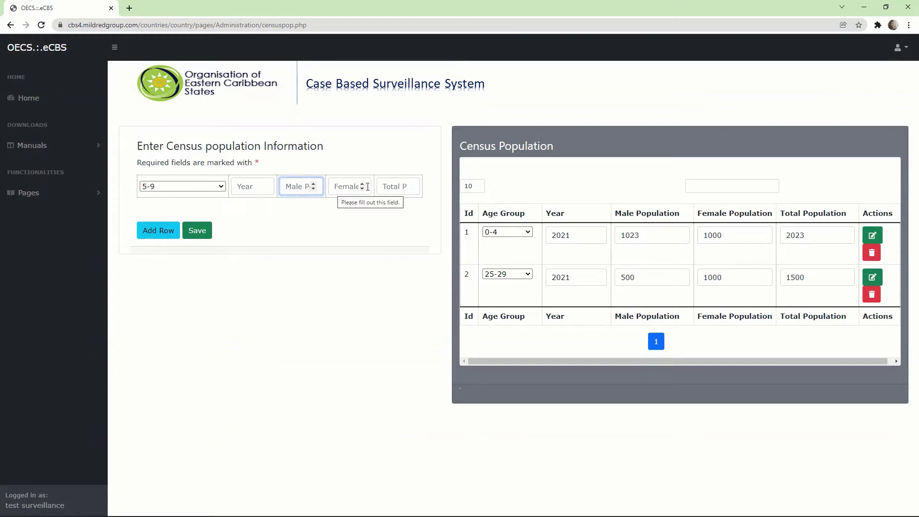
left_click(388, 185)
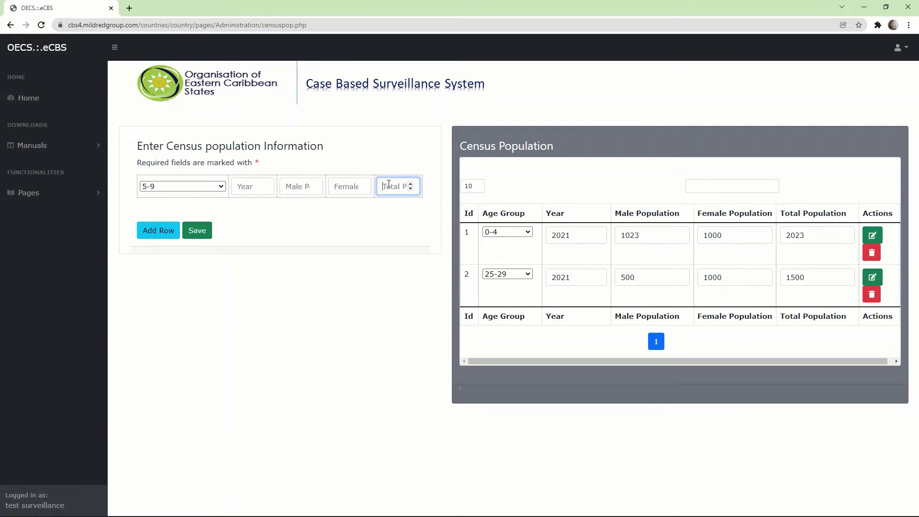
left_click(891, 205)
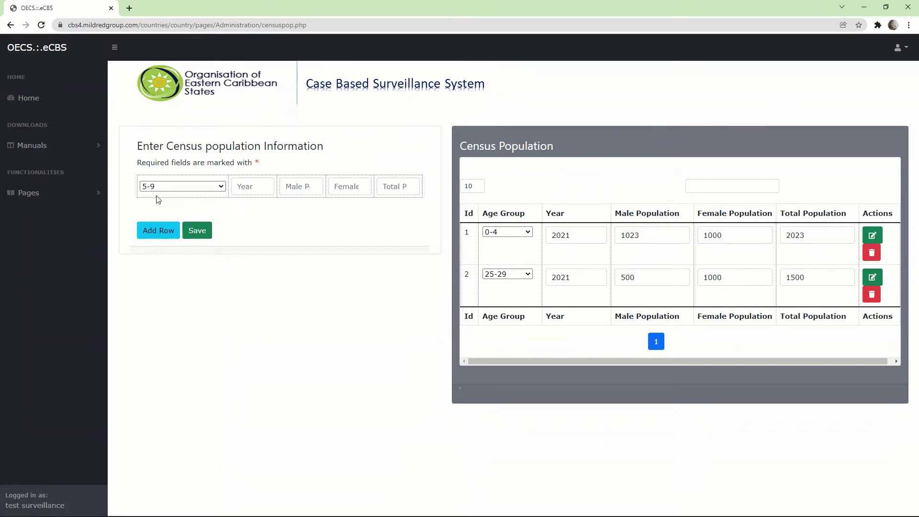
- Open the National Births by Sex configuration page and examine the live births field of its entry row
left_click(46, 197)
left_click(46, 218)
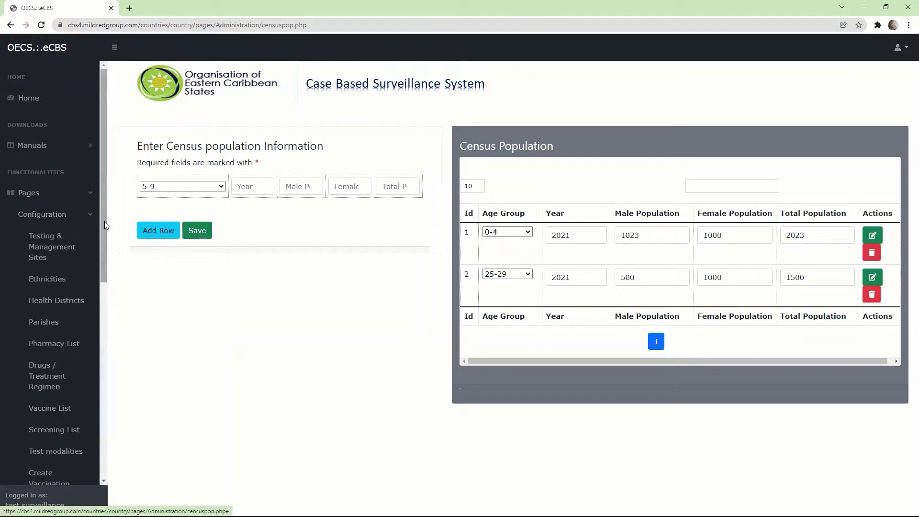
left_click_drag(103, 224, 90, 338)
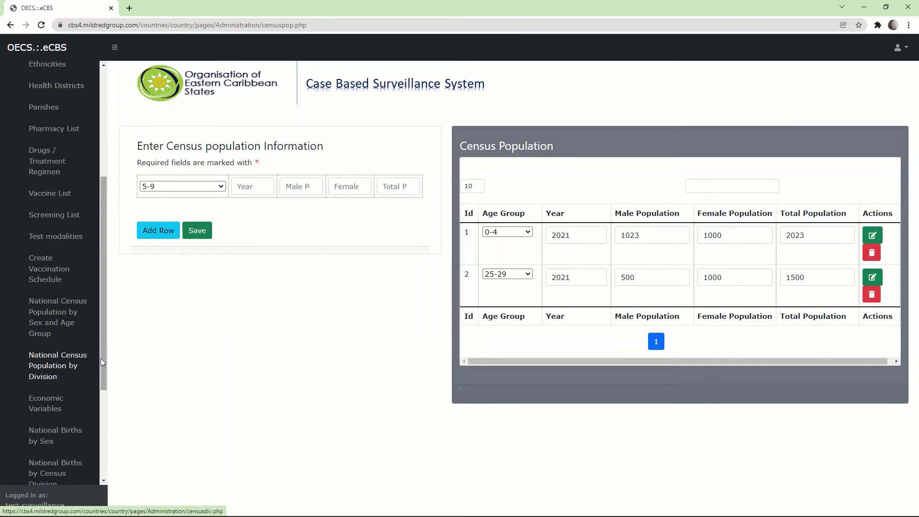
left_click_drag(102, 361, 97, 389)
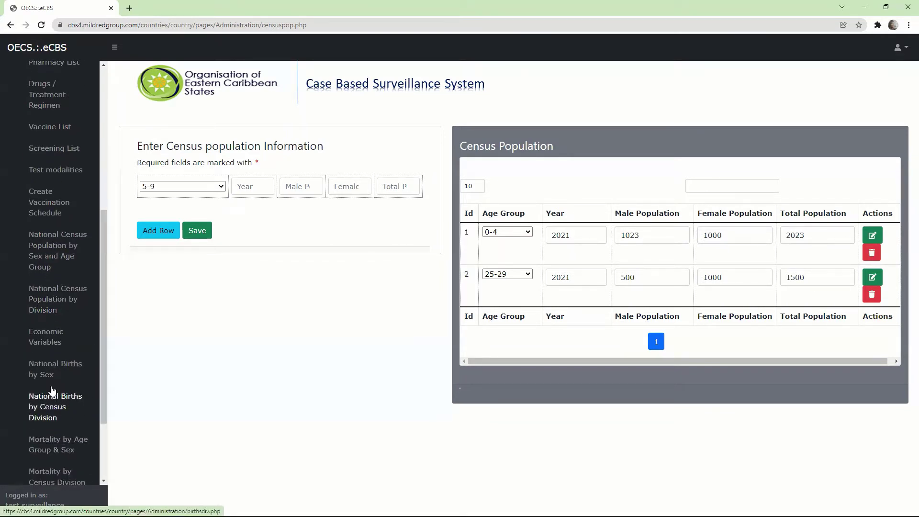
left_click(51, 373)
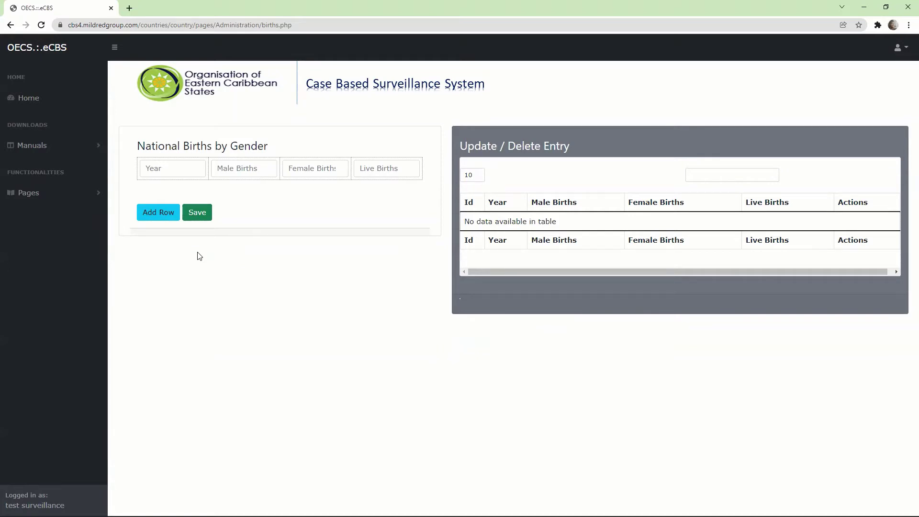
left_click(54, 194)
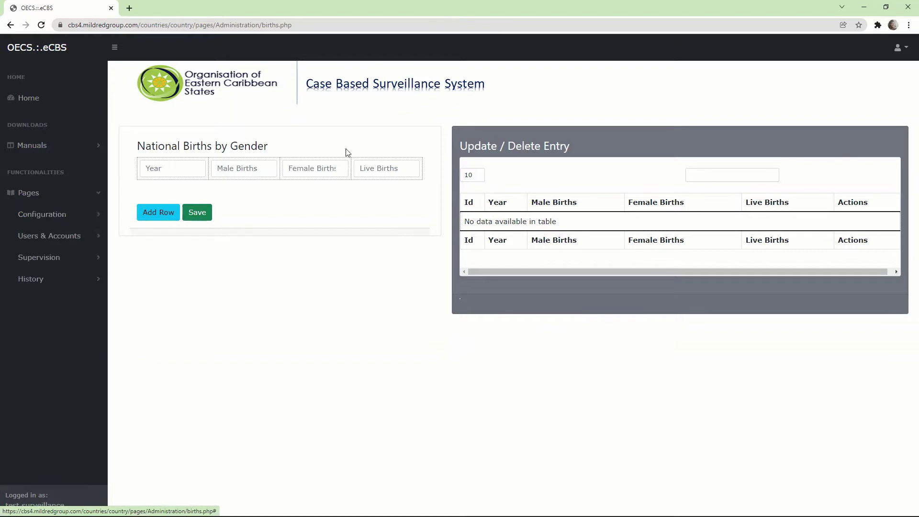
left_click(373, 164)
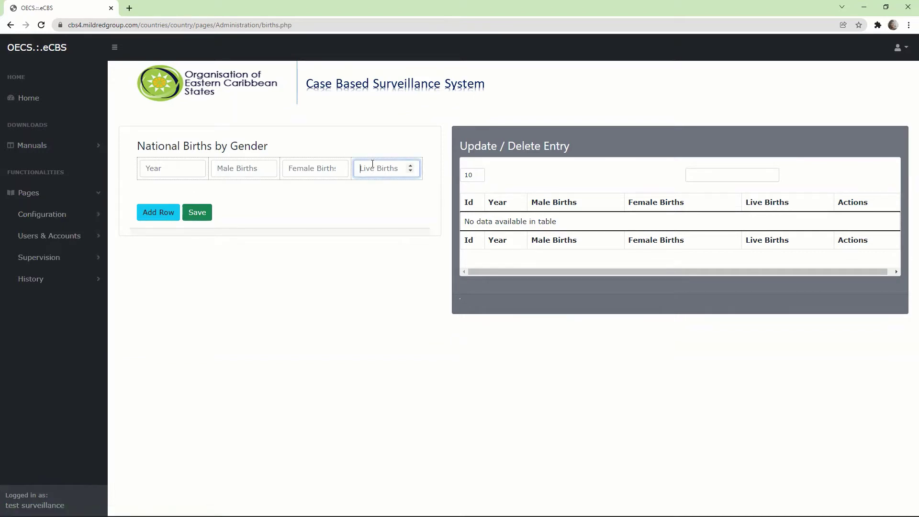
- Examine the male births and female births fields of the National Births entry row
left_click(252, 171)
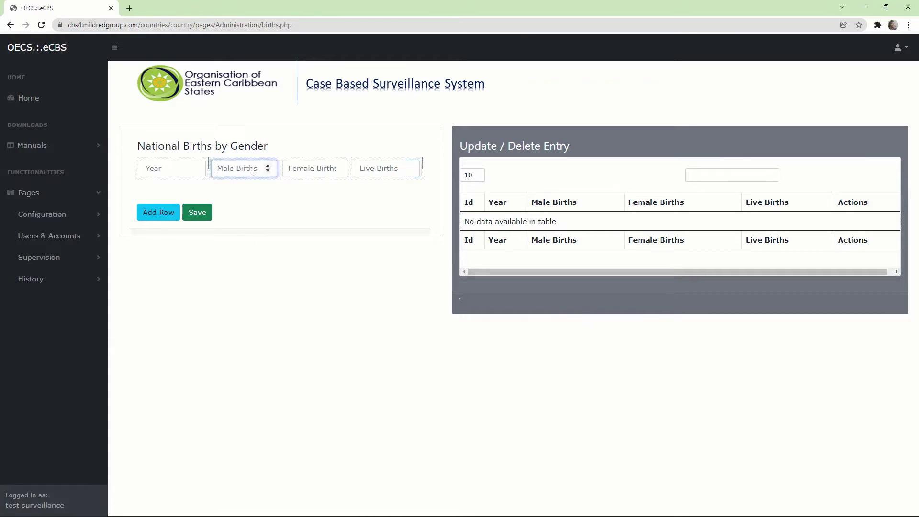
left_click(292, 172)
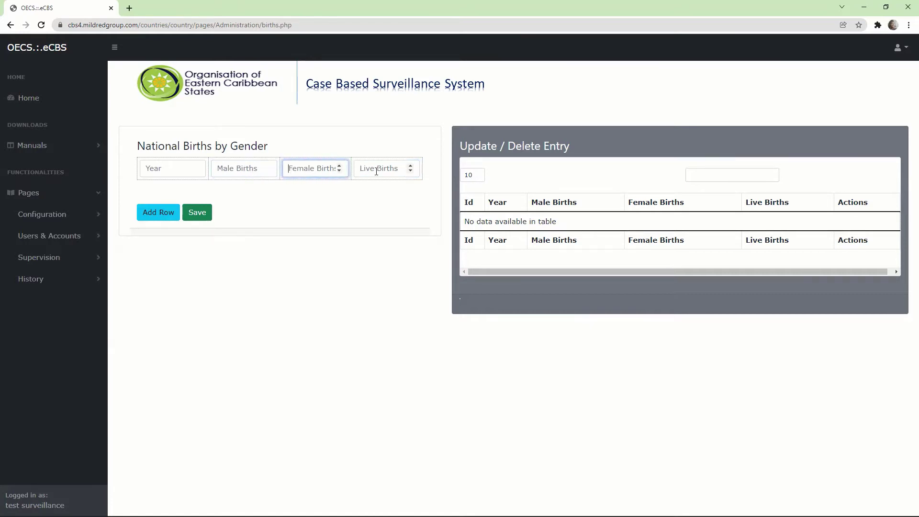
- Open the Mortality by Age Group & Sex configuration page and add a second entry row to the deaths form
left_click(72, 219)
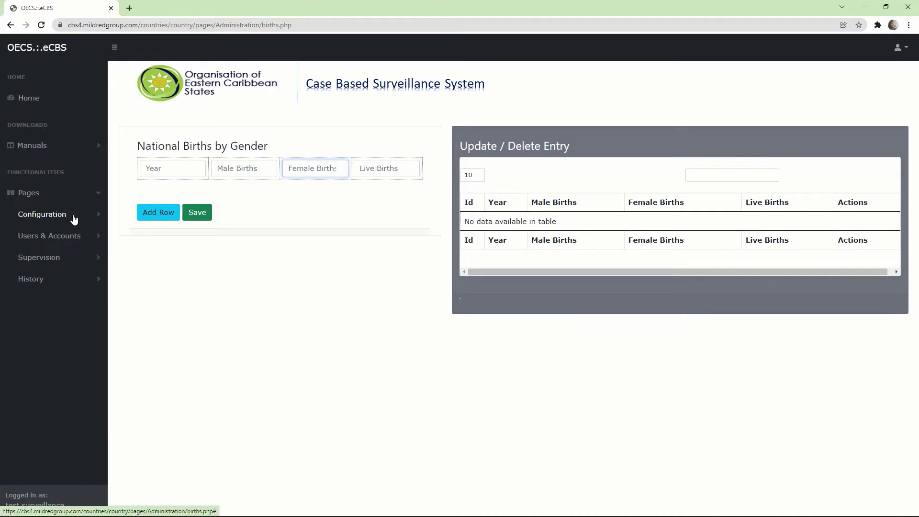
left_click_drag(103, 258, 84, 456)
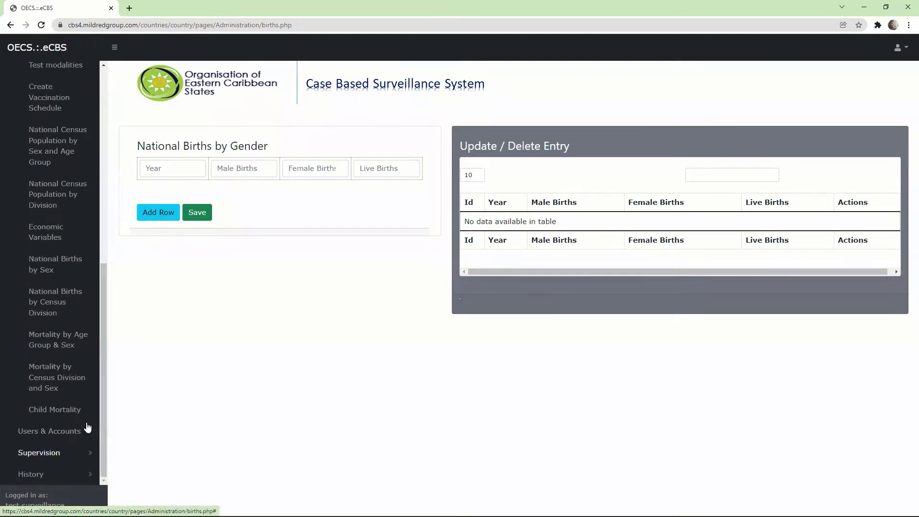
left_click(66, 341)
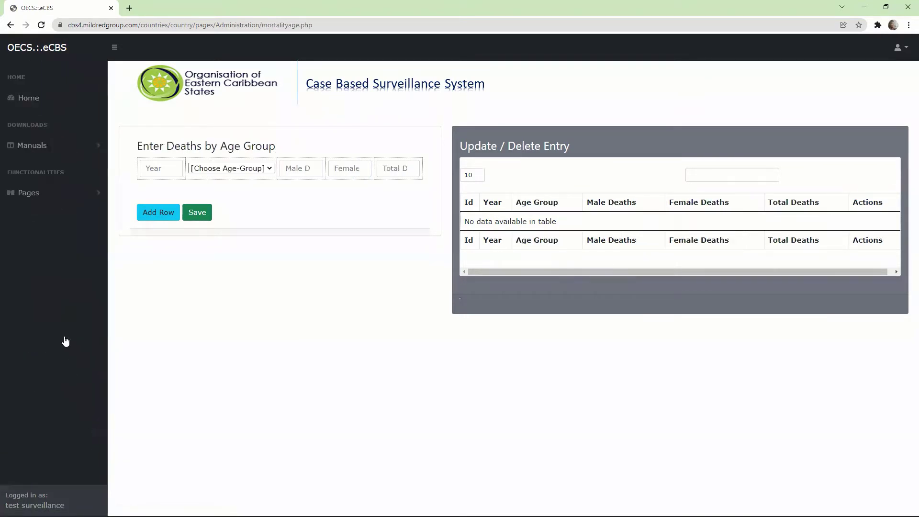
left_click(154, 212)
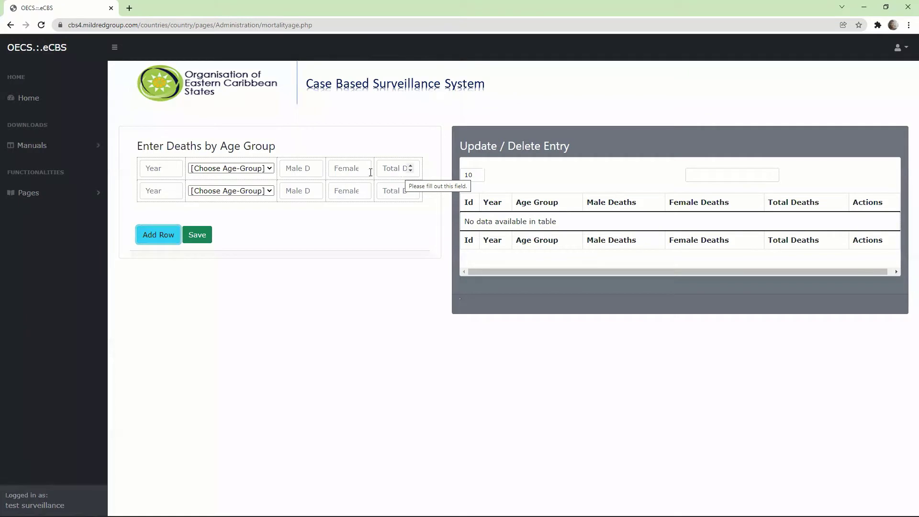
- Look through the configuration pages as far as Child Mortality and open National Census Population by Division
left_click(96, 199)
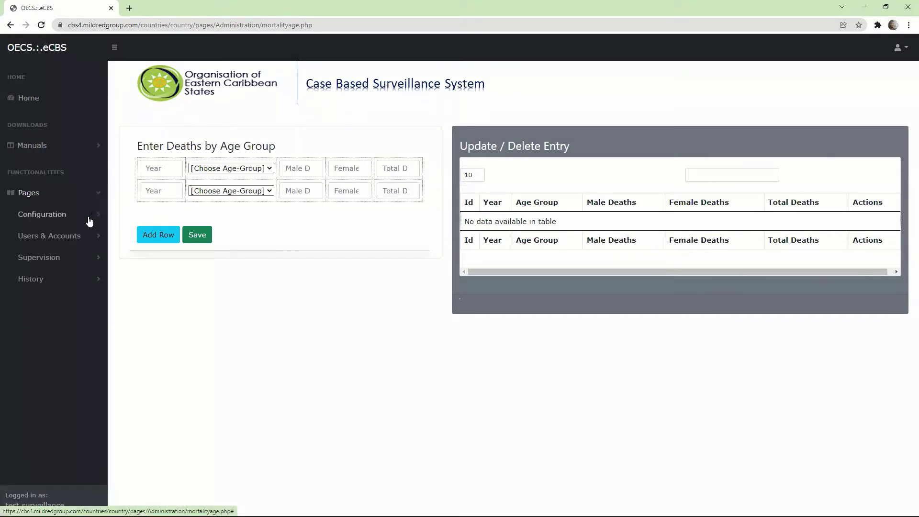
left_click(90, 218)
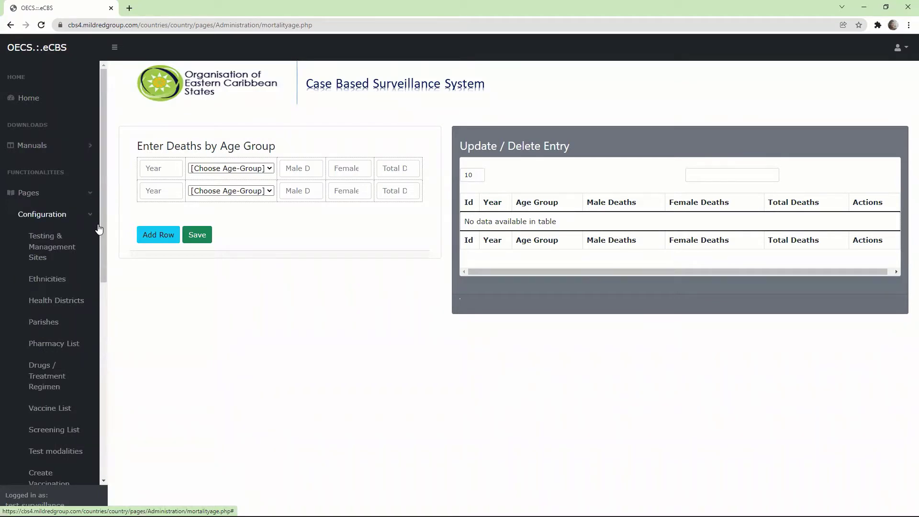
scroll(95, 331, "down", 5)
scroll(89, 431, "down", 3)
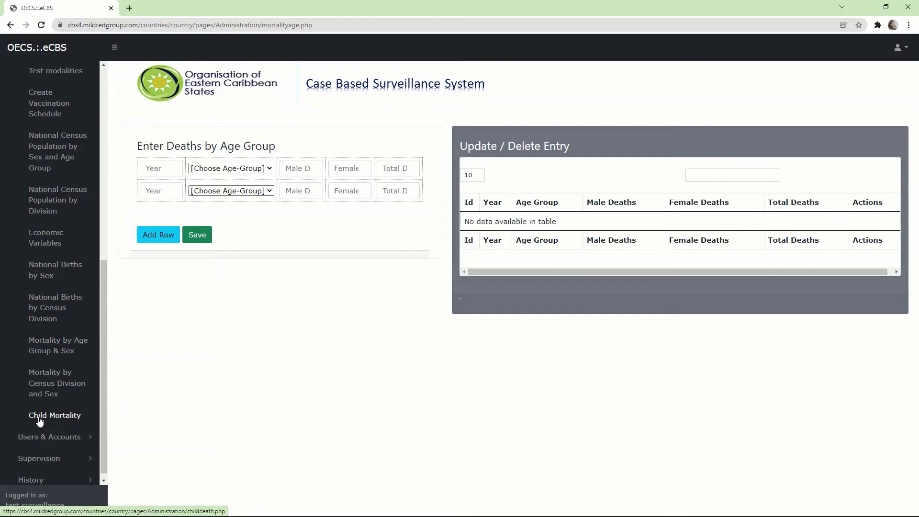
scroll(90, 402, "up", 5)
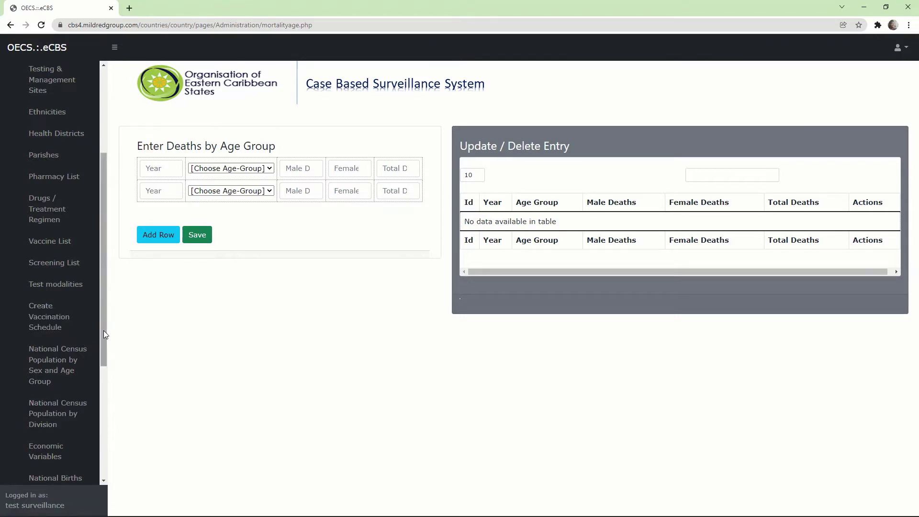
scroll(103, 331, "down", 2)
left_click(55, 341)
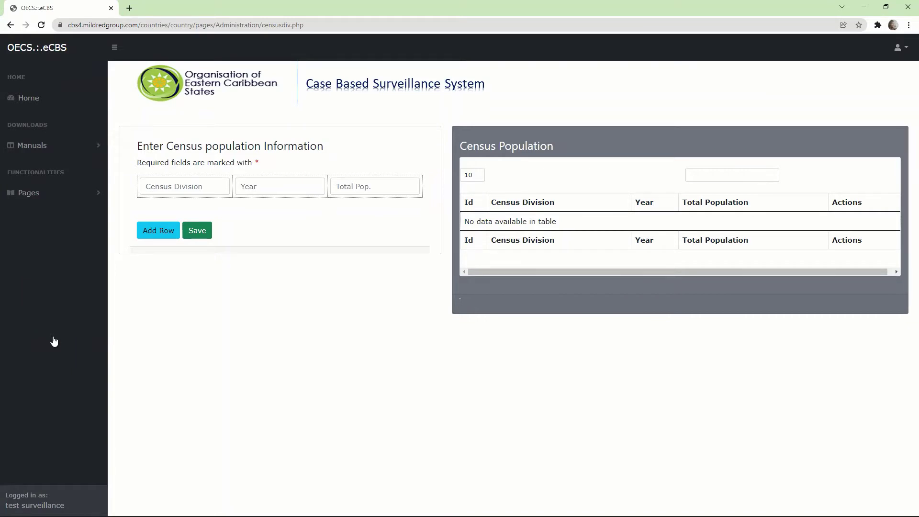
- Open the Economic Variables configuration page to view its entry fields
left_click(45, 192)
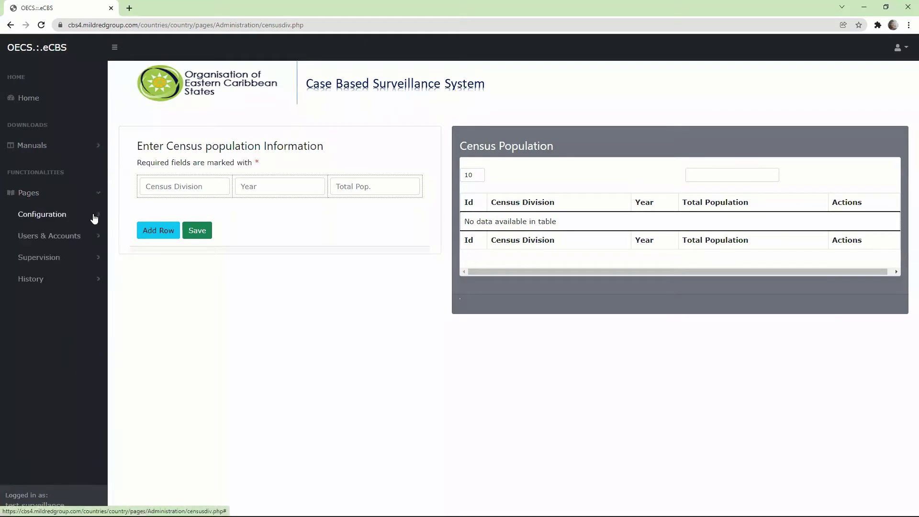
left_click(95, 218)
left_click_drag(102, 220, 93, 385)
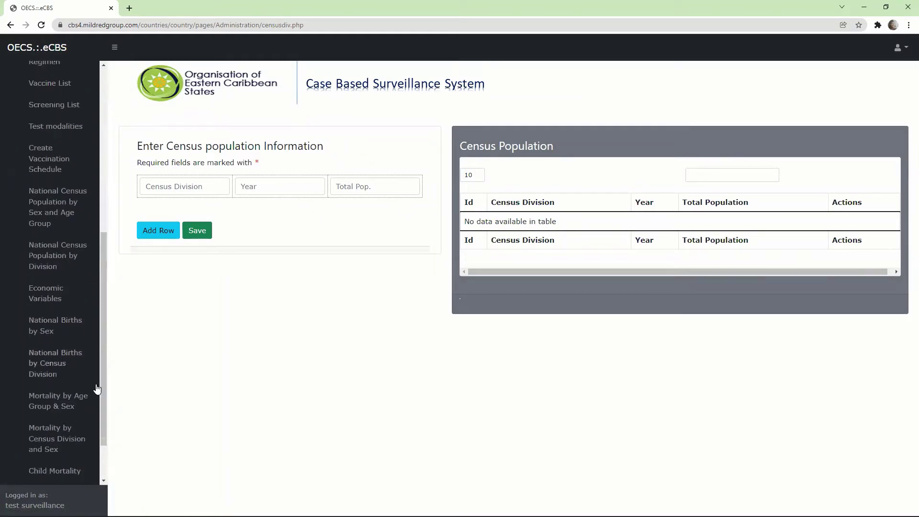
left_click(35, 294)
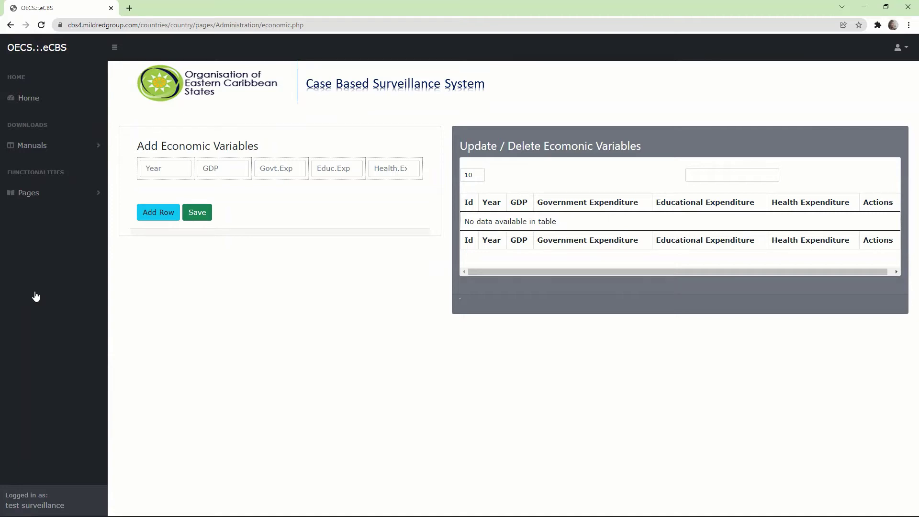
- Open the National Births by Census Division configuration page to view its entry form
left_click(98, 196)
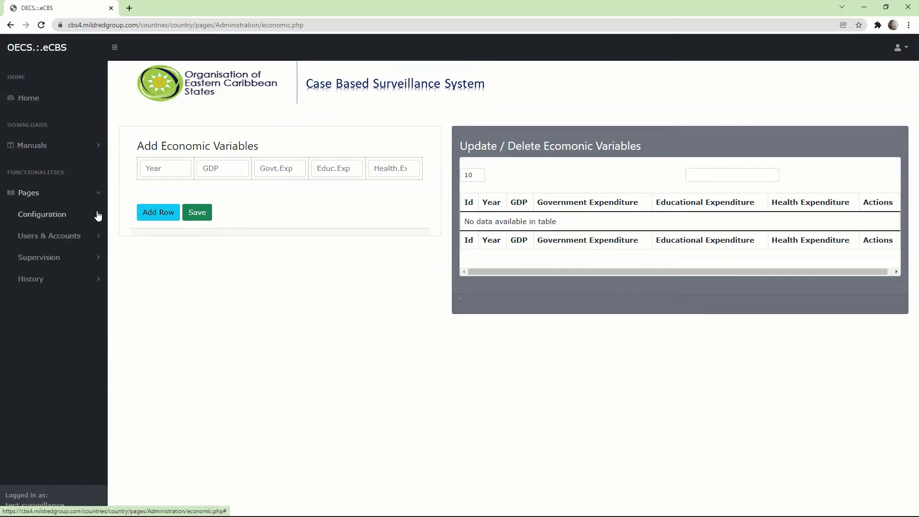
left_click(98, 216)
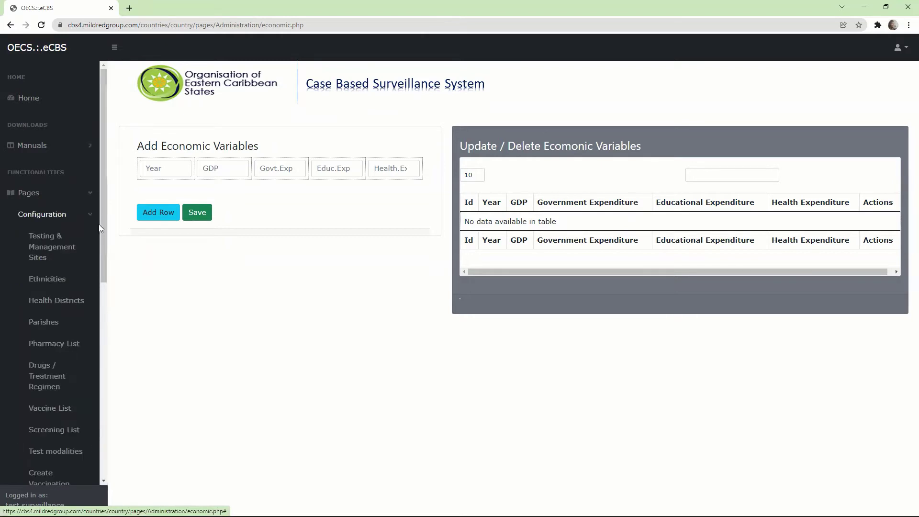
scroll(94, 366, "down", 8)
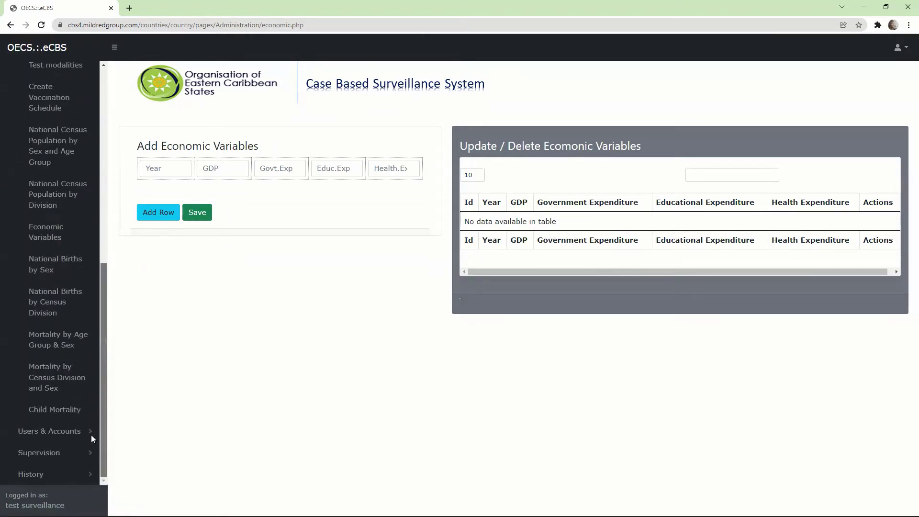
scroll(93, 431, "up", 1)
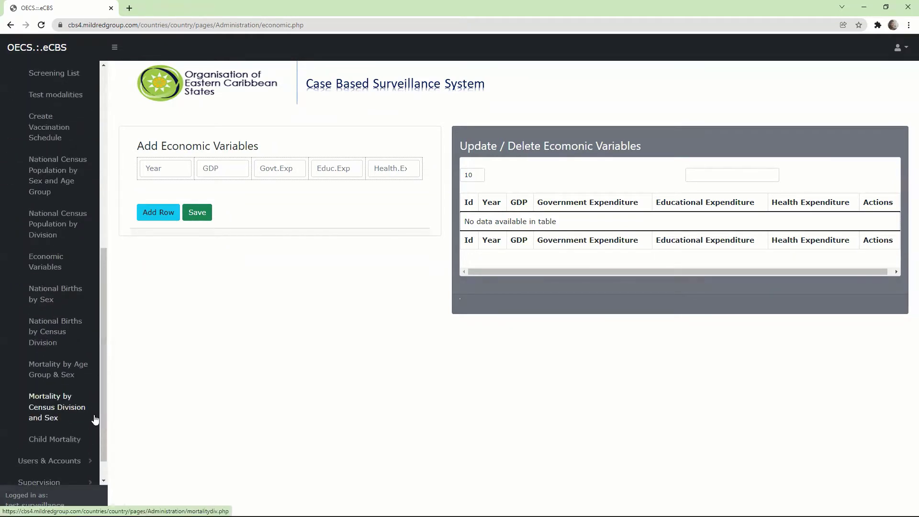
left_click(54, 339)
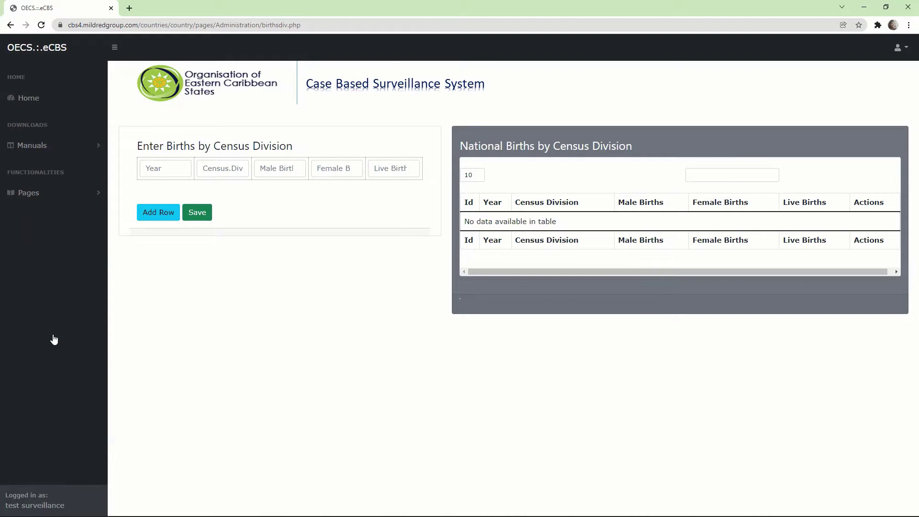
- Open the Testing & Management Sites configuration page to view the existing sites
left_click(91, 194)
left_click(72, 214)
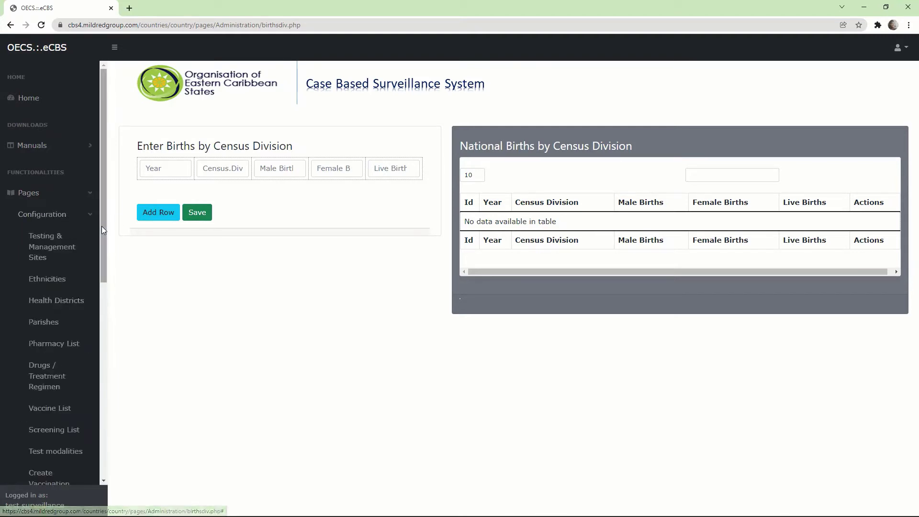
left_click_drag(102, 226, 111, 271)
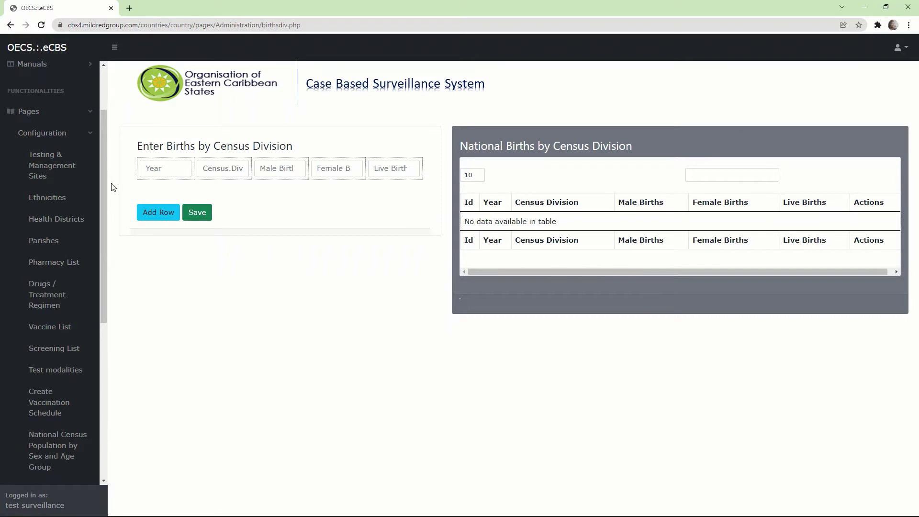
left_click(36, 170)
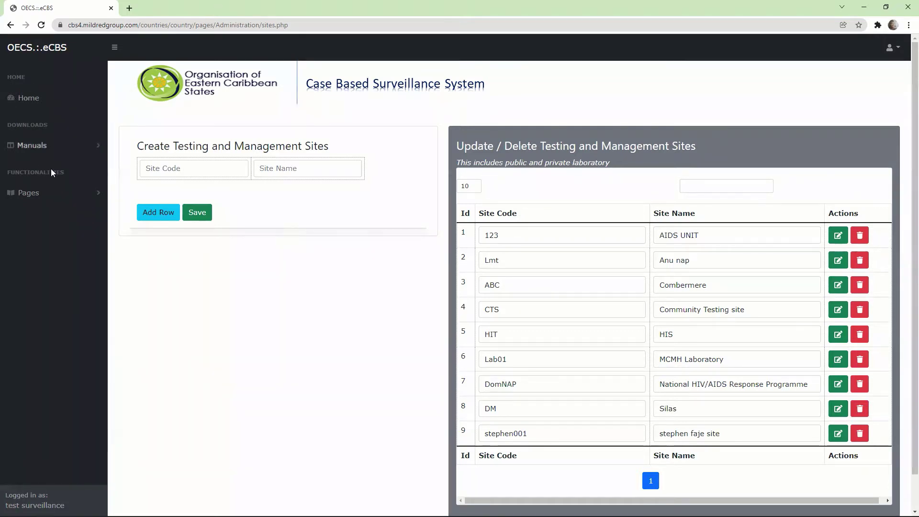
- Open the Ethnicities configuration page to view the existing ethnicity entries
left_click(38, 193)
left_click(46, 214)
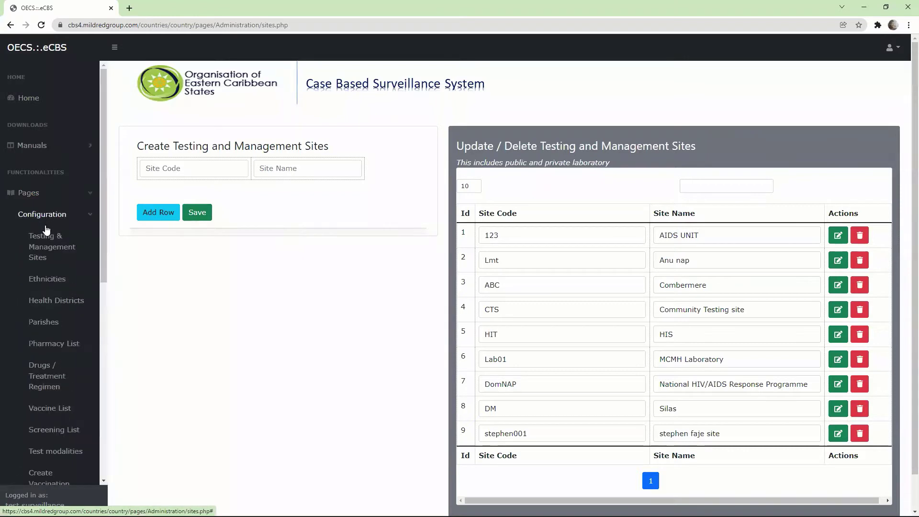
left_click(48, 280)
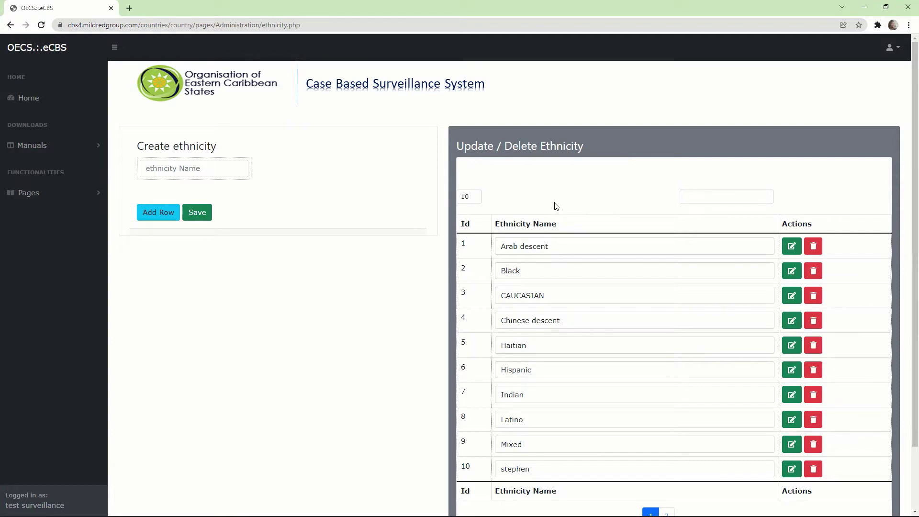
- Open the Health Districts configuration page and view page 2 of the created districts
left_click(53, 190)
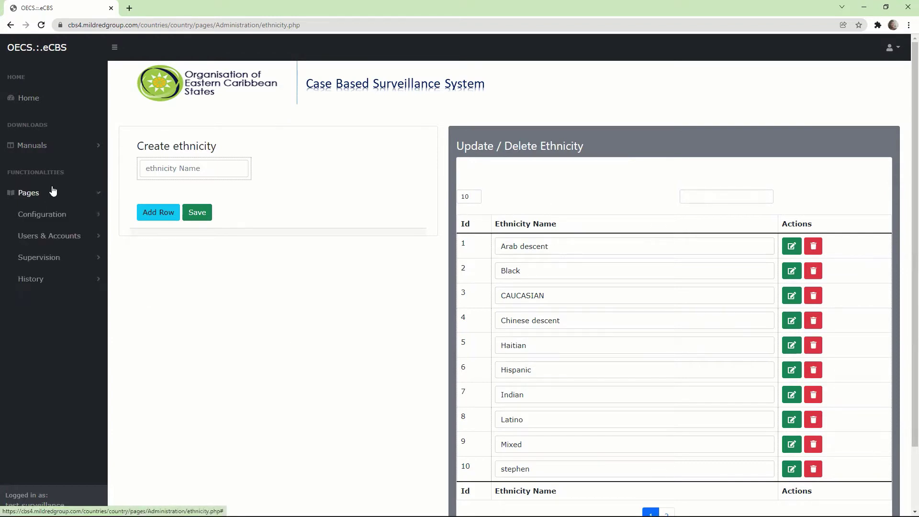
left_click(51, 214)
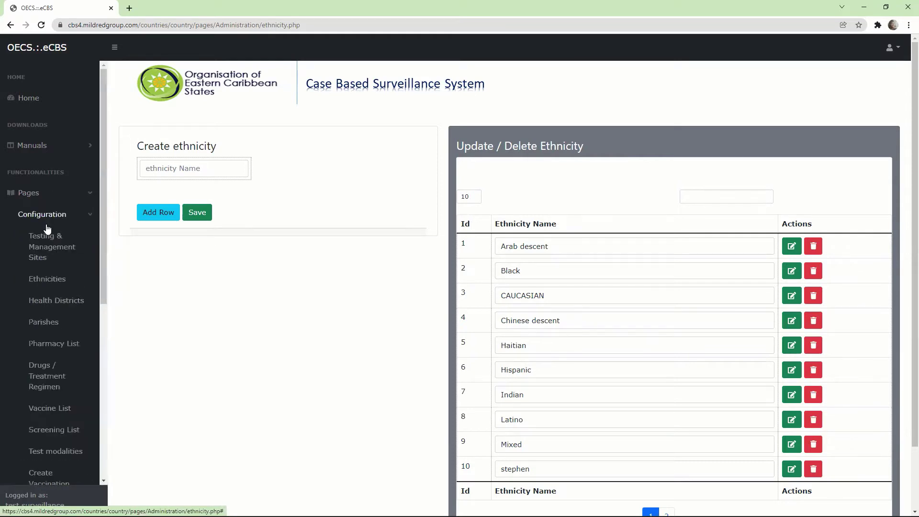
left_click(68, 306)
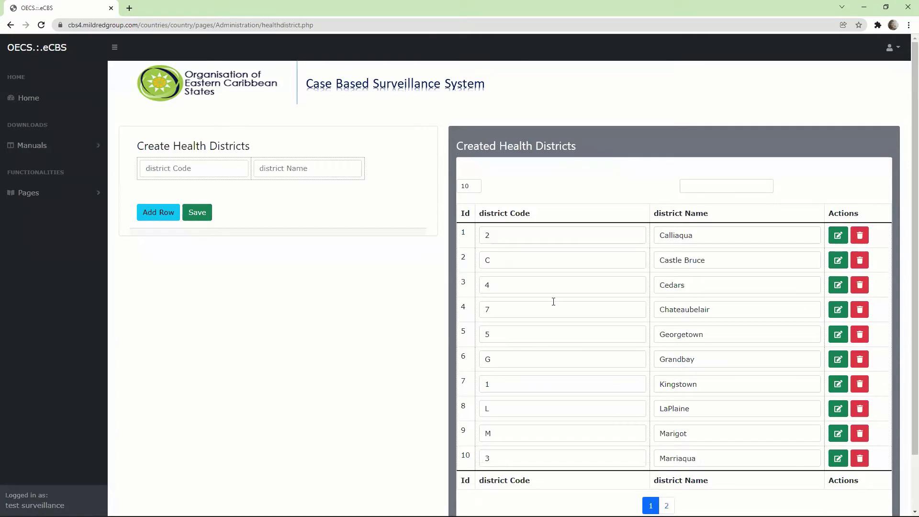
left_click(667, 506)
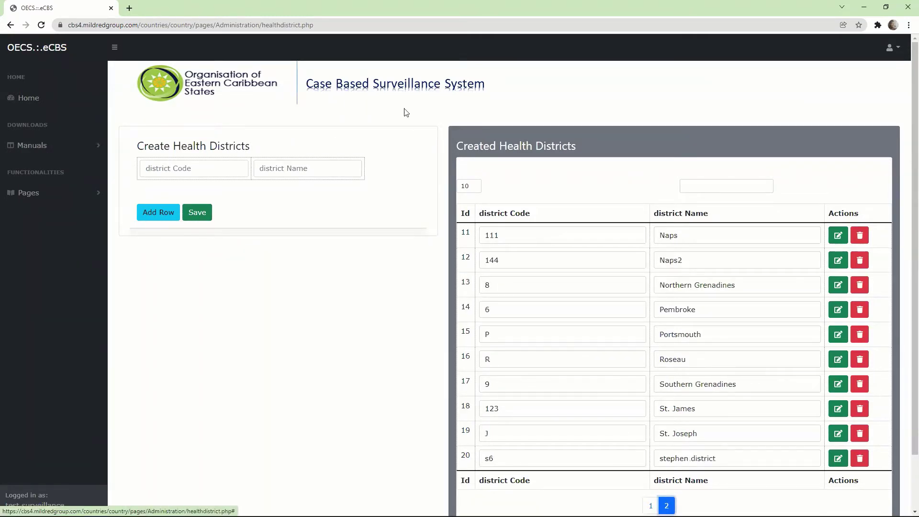
- Open the Parishes configuration page to view the parish codes and names
left_click(81, 196)
left_click(59, 213)
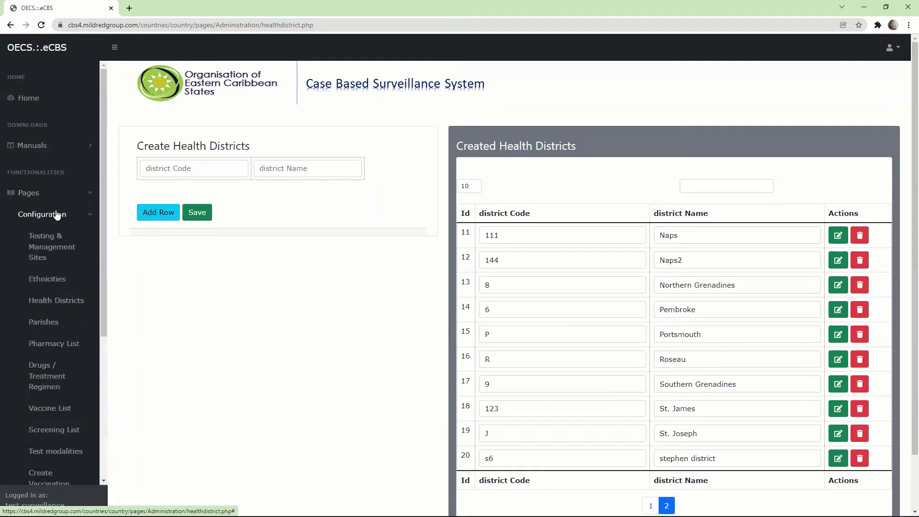
left_click(55, 320)
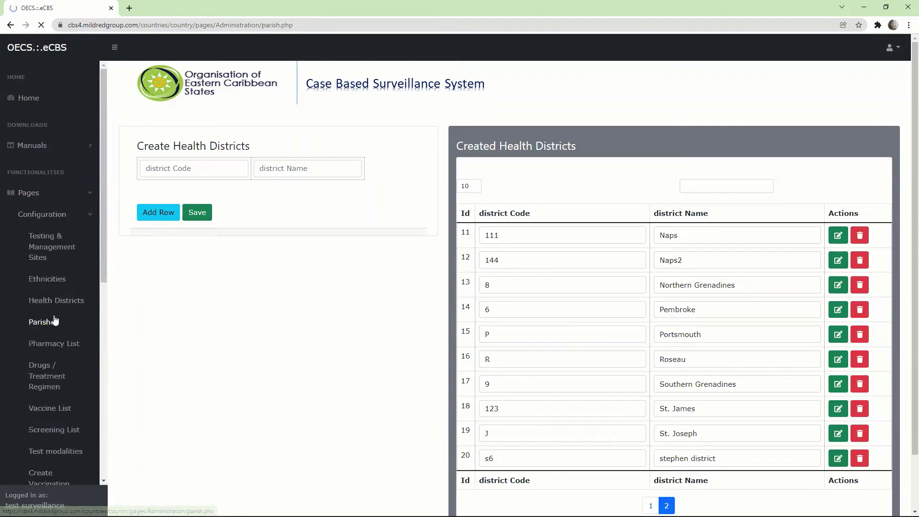
- Open the Pharmacy List configuration page to view the existing pharmacies
left_click(73, 196)
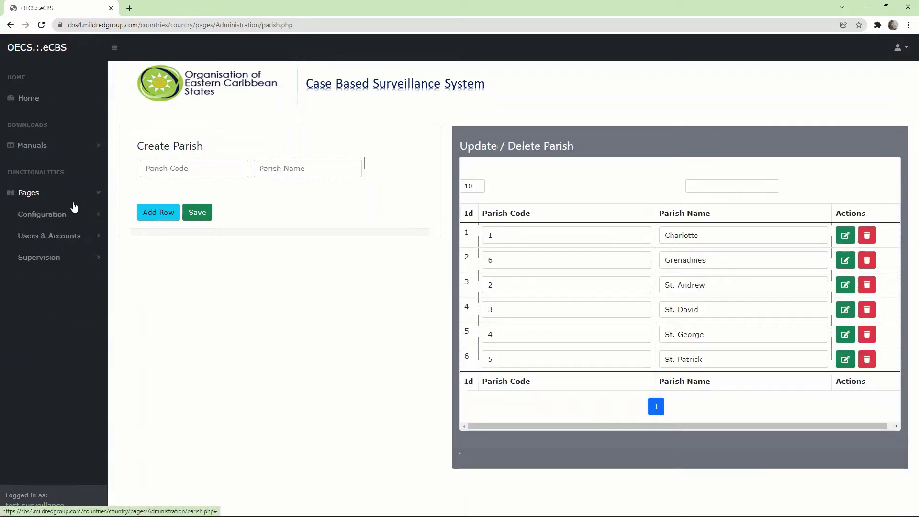
left_click(62, 217)
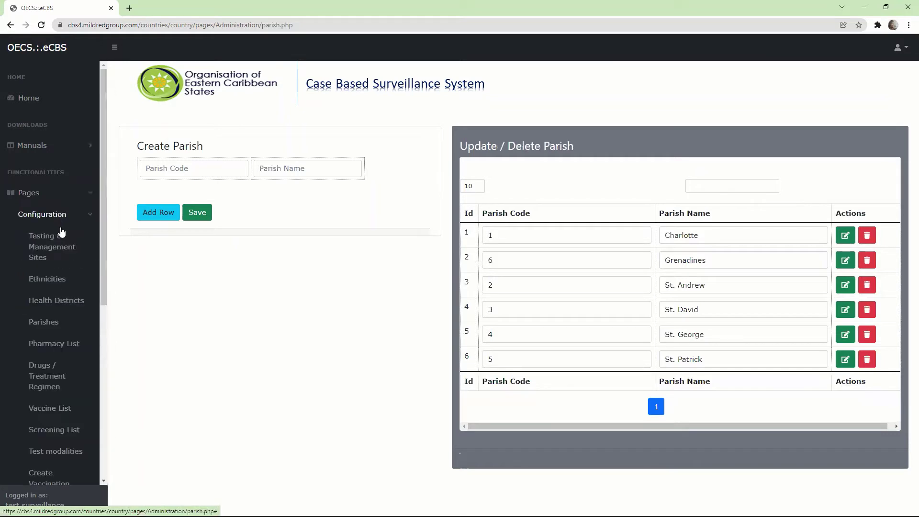
left_click(55, 344)
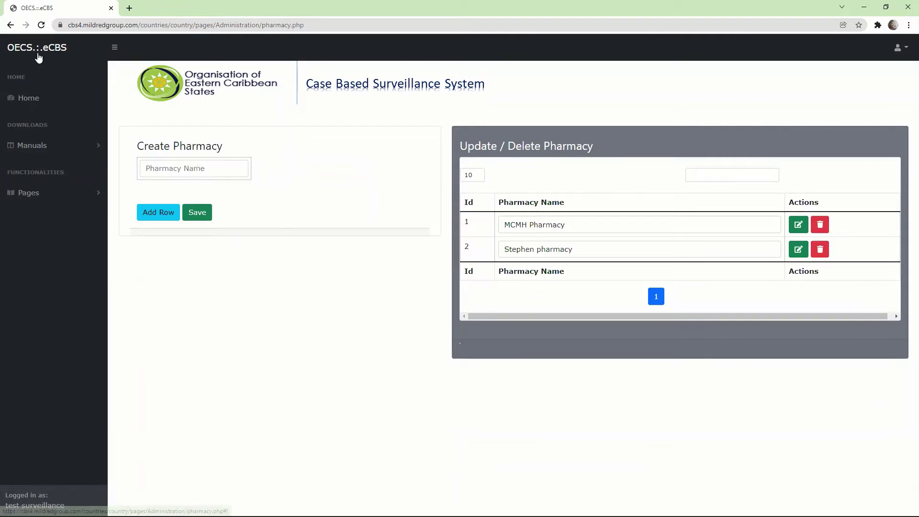
- Open the Drugs / Treatment Regimen configuration page and view page 2 of the existing regimens
left_click(35, 195)
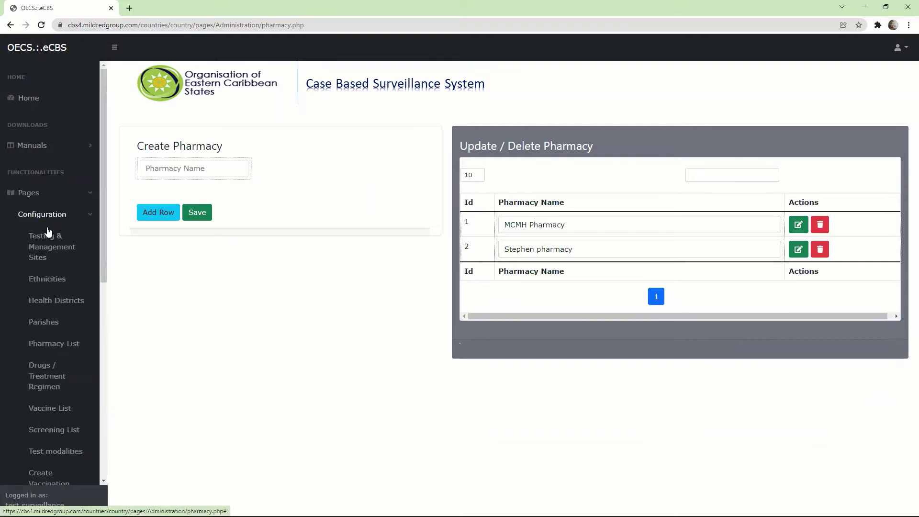
left_click_drag(104, 264, 95, 310)
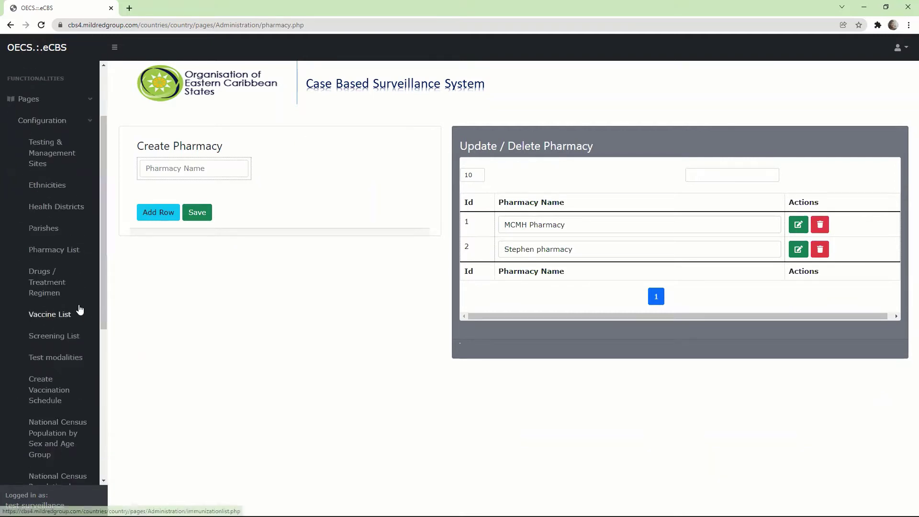
left_click(43, 292)
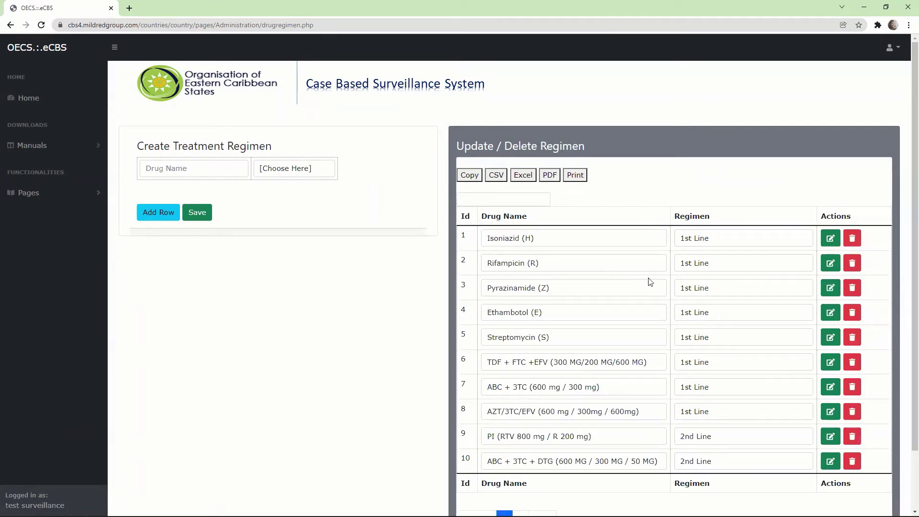
scroll(907, 216, "down", 3)
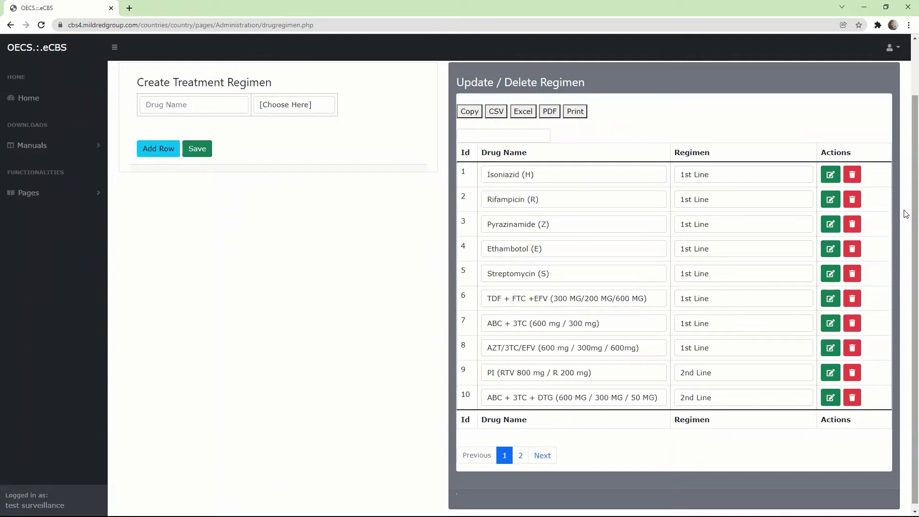
left_click(516, 460)
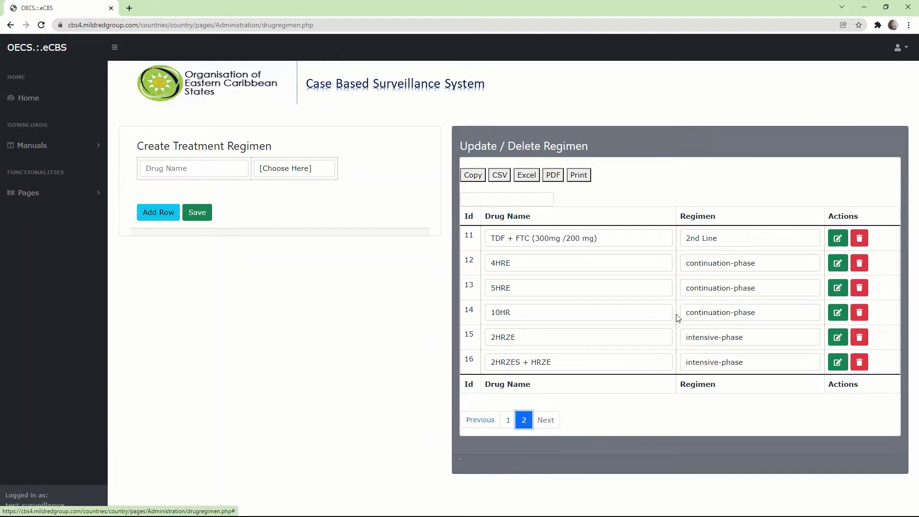
- Open the Vaccine List configuration page and view page 2 of the existing vaccines
left_click(69, 199)
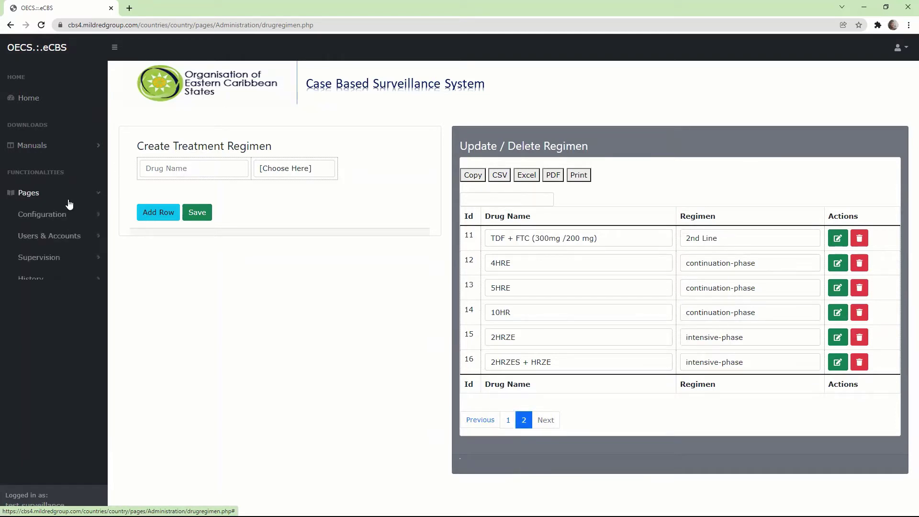
left_click(52, 214)
scroll(100, 287, "down", 1)
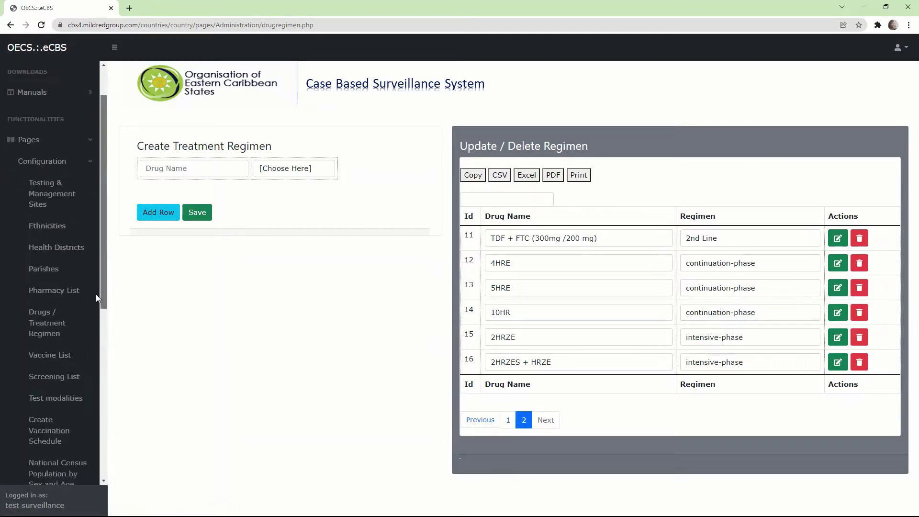
scroll(96, 298, "down", 3)
left_click(57, 191)
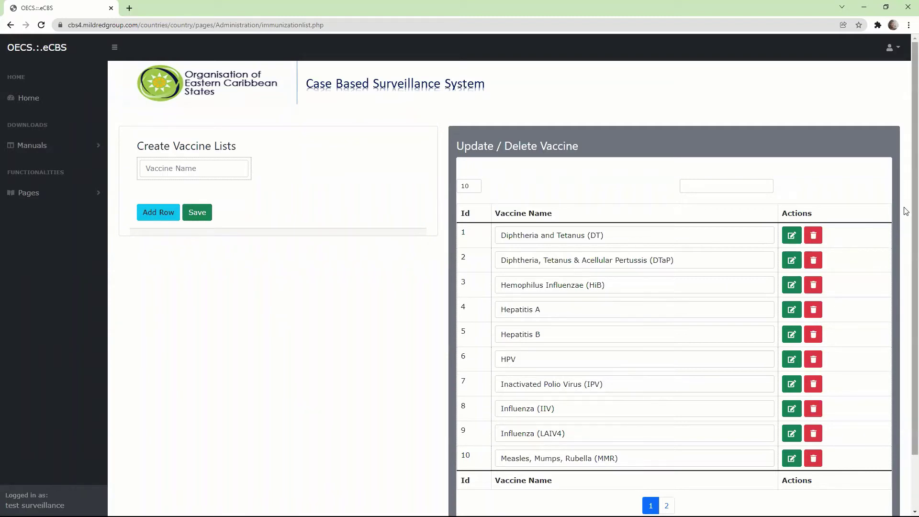
scroll(905, 211, "down", 2)
left_click(666, 448)
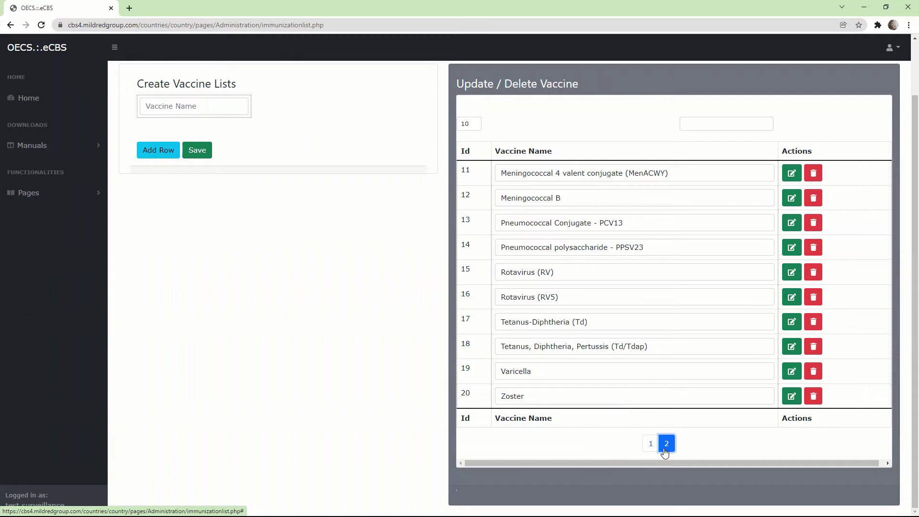
- Open the Screening List configuration page
left_click(56, 196)
left_click(50, 215)
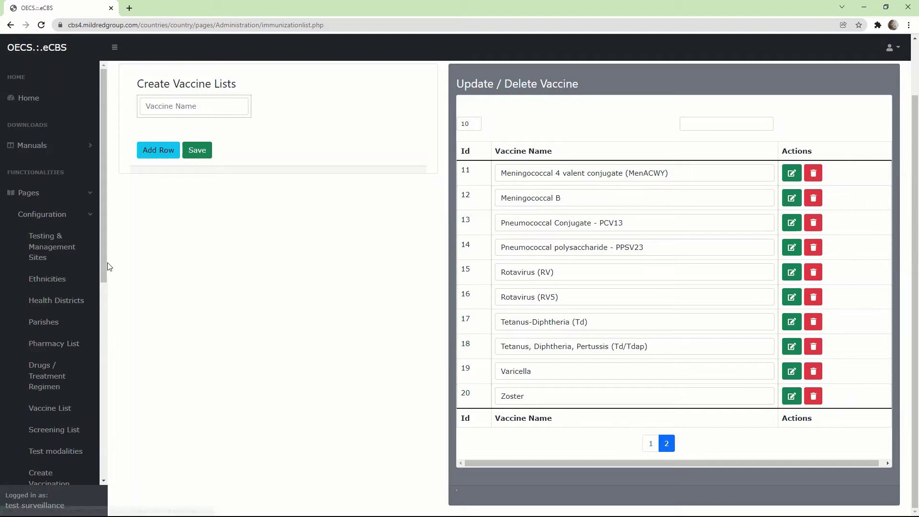
left_click_drag(105, 267, 98, 347)
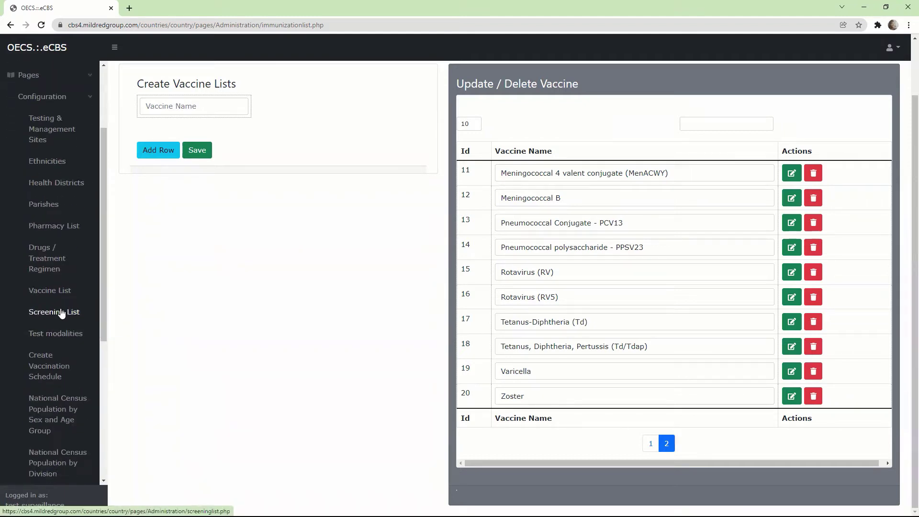
left_click(66, 313)
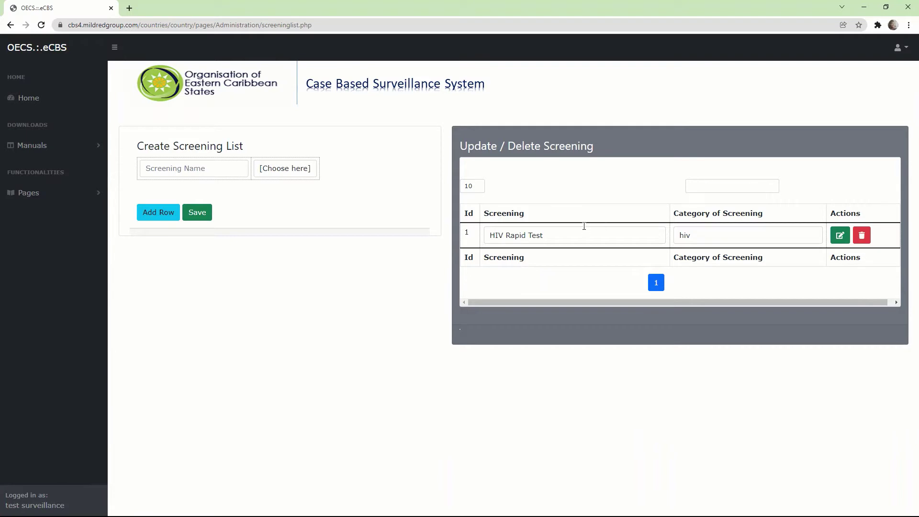
- Fill the first row of the new screening list with the name RPR and the category Syphilis
left_click(171, 168)
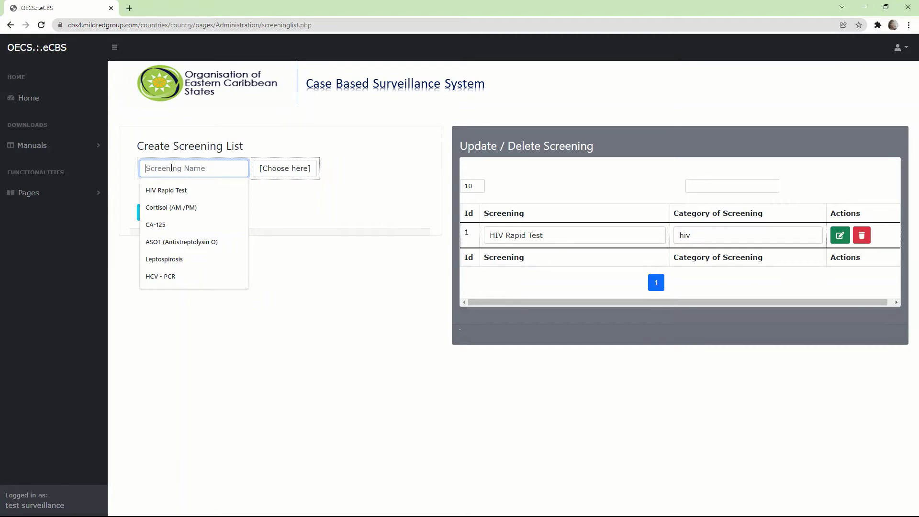
type("RPS")
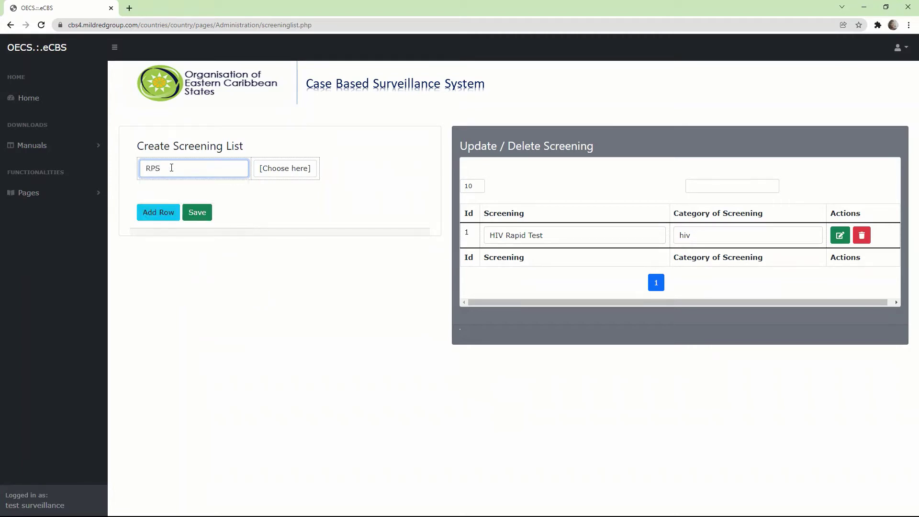
key("BackSpace")
type("R")
left_click(285, 172)
left_click(274, 211)
- Add a second screening row named VDRL with the category Syphilis
left_click(158, 212)
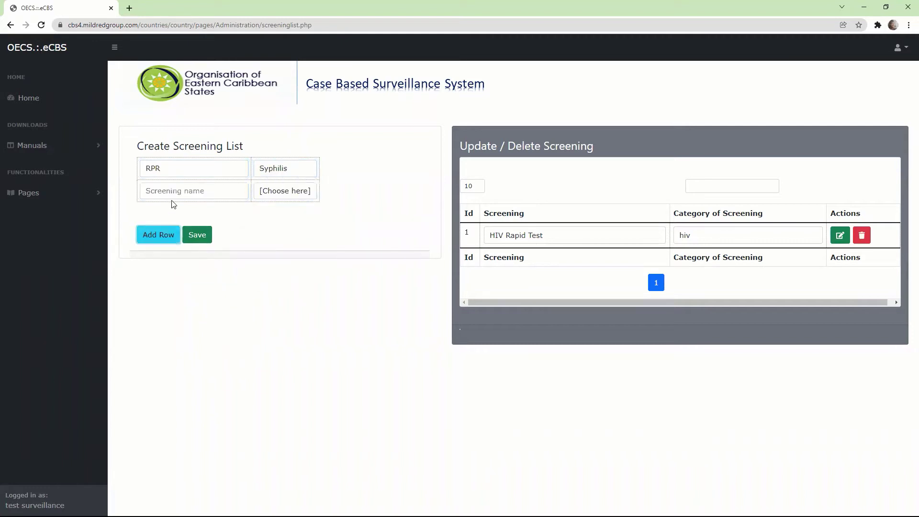
left_click(160, 190)
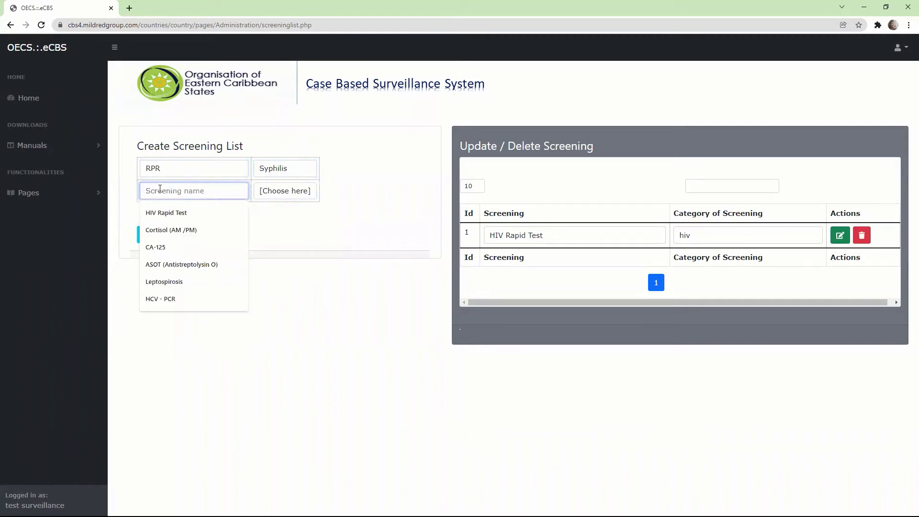
type("VDRL")
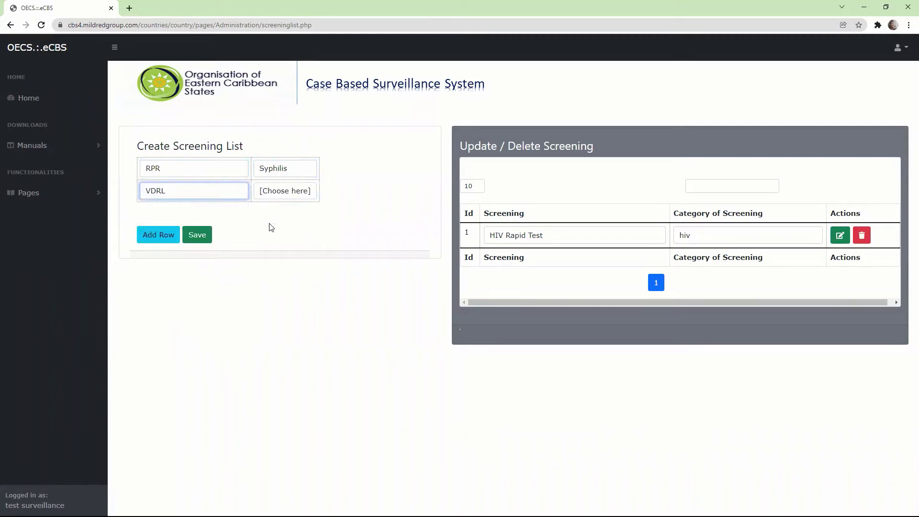
left_click(285, 191)
left_click(278, 232)
- Add a third screening row named TPPA with the category Syphilis
left_click(153, 243)
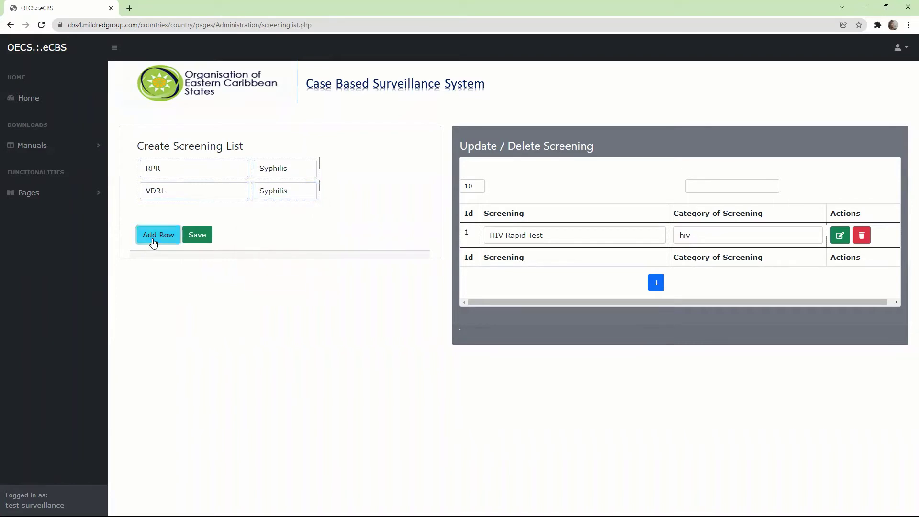
left_click(193, 213)
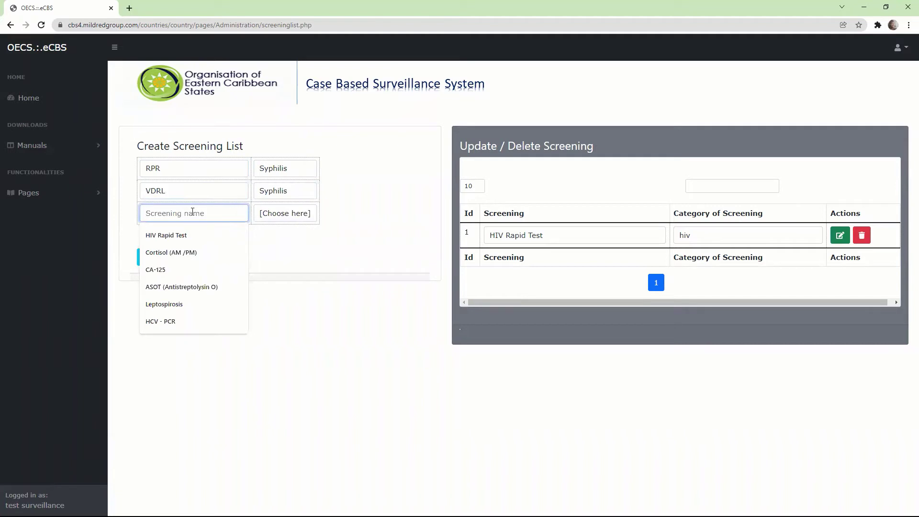
type("TPPA")
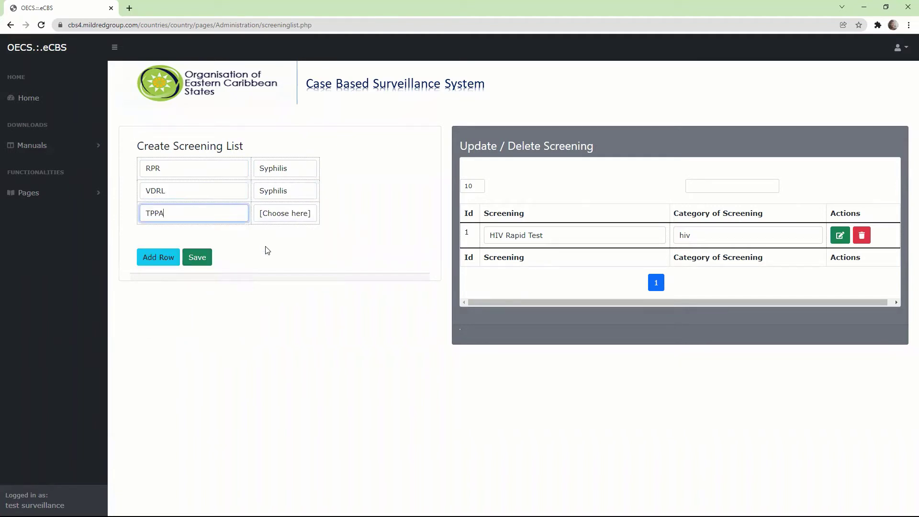
left_click(267, 215)
left_click(271, 257)
- Add a fourth screening row named TPHA with the category Syphilis
left_click(165, 260)
left_click(175, 231)
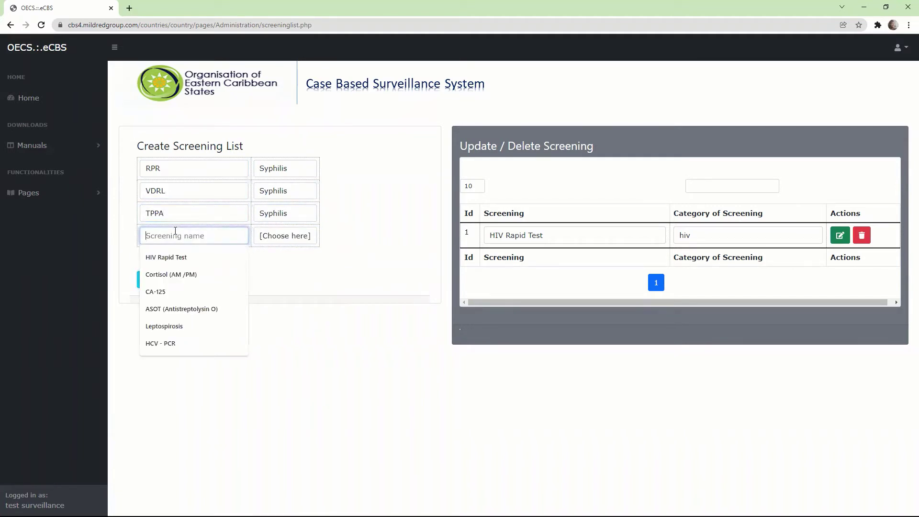
type("T")
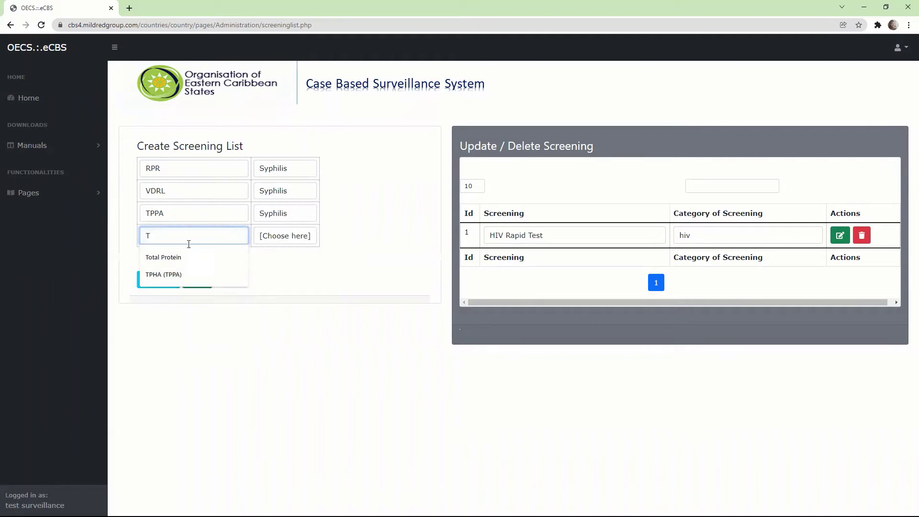
type("PHA")
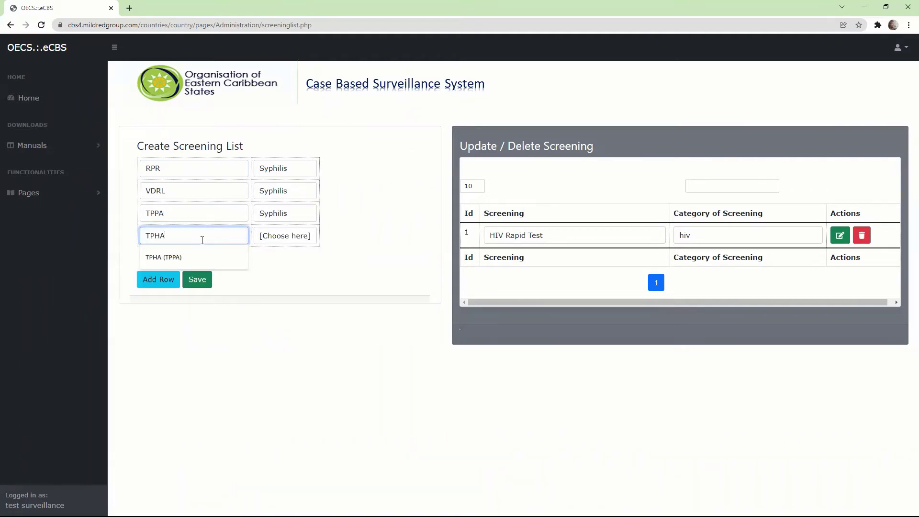
left_click(266, 242)
left_click(271, 278)
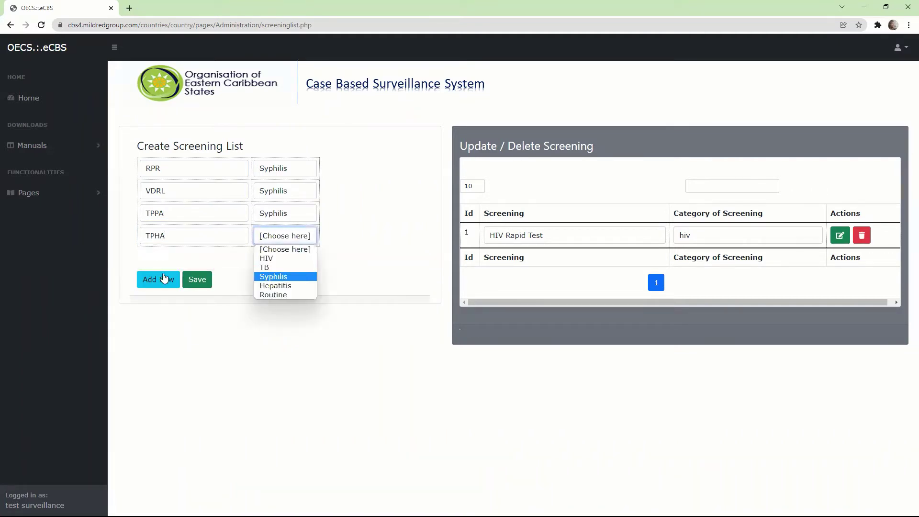
- Add a fifth screening row named FTA with the category Syphilis
left_click(160, 279)
left_click(181, 257)
type("FTA")
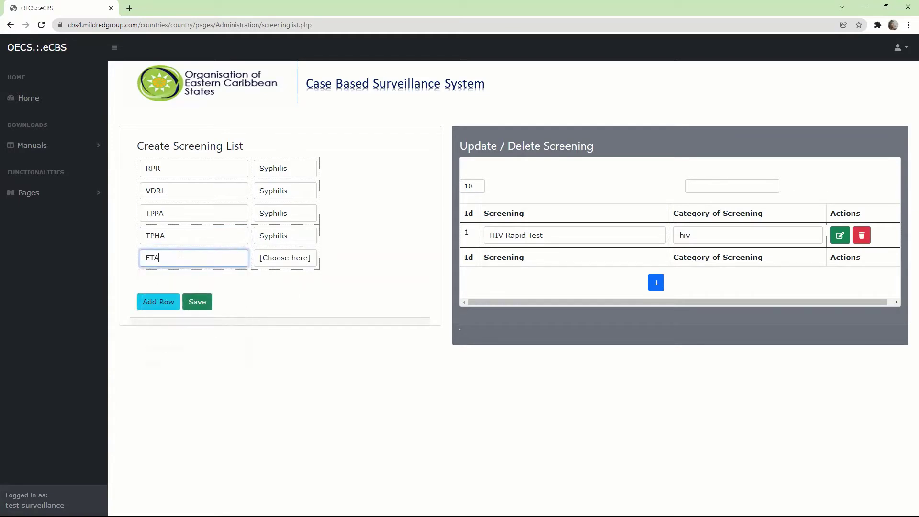
left_click(272, 259)
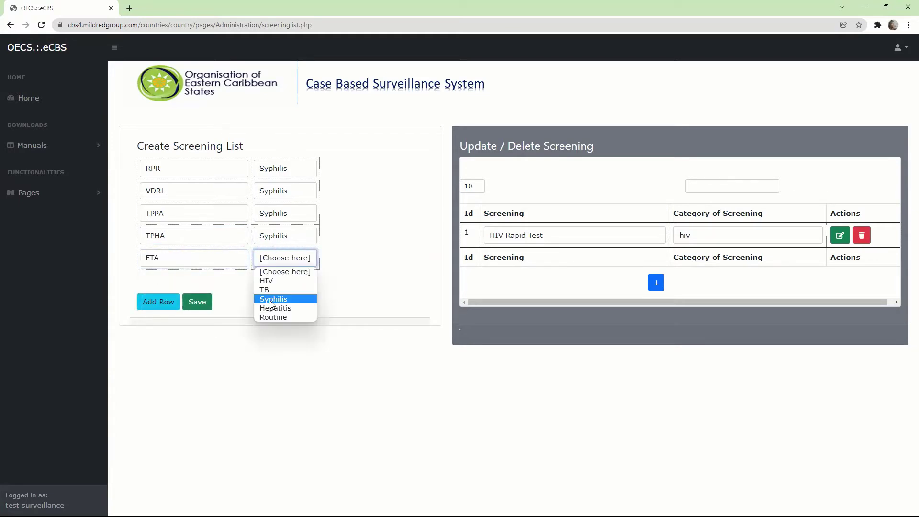
left_click(272, 300)
- Add a sixth screening row named HIV-ELISA with the category HIV
left_click(158, 302)
left_click(169, 283)
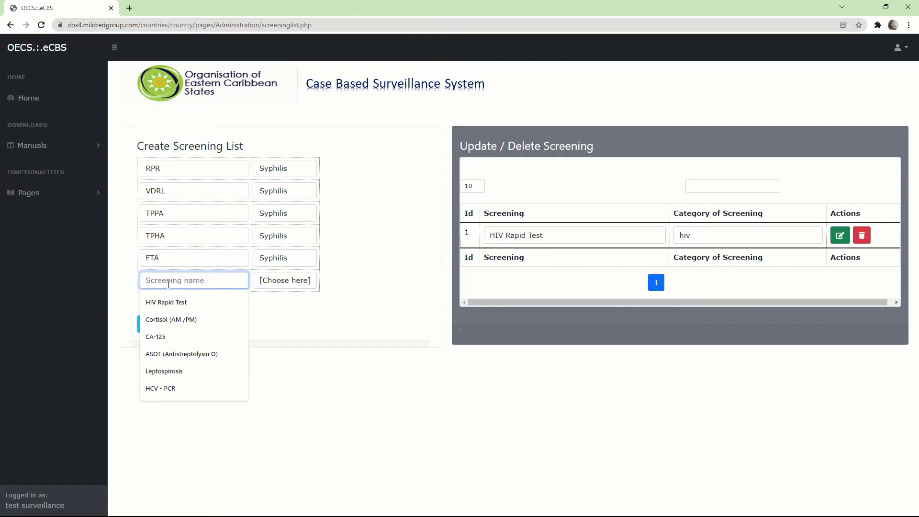
type("HIV-EI")
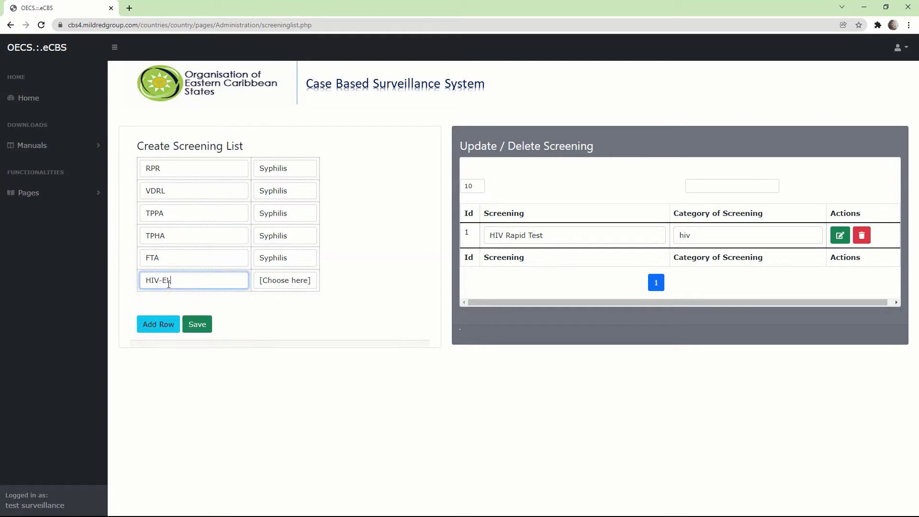
type("isa")
key("BackSpace")
key("BackSpace")
key("BackSpace")
type("ISA")
key("BackSpace")
key("BackSpace")
key("BackSpace")
type("ISA")
left_click(290, 278)
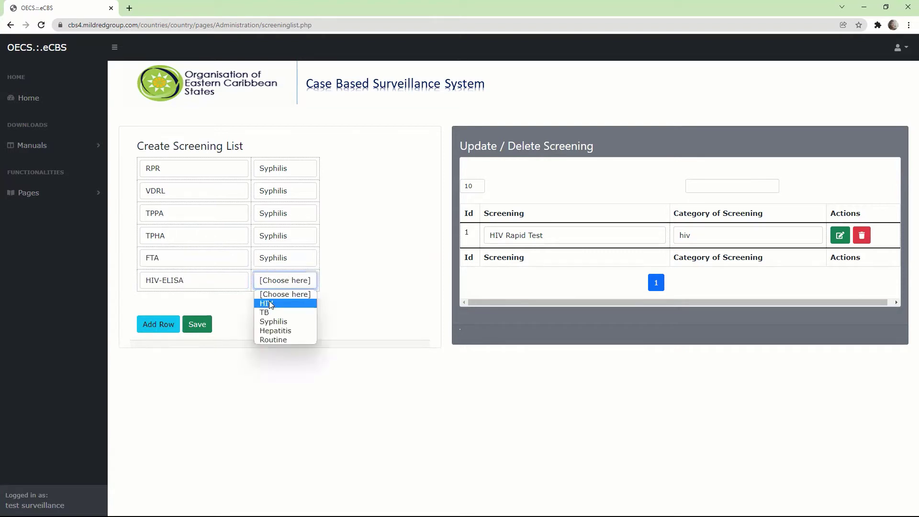
left_click(270, 304)
- Add a seventh screening row with the category HIV, its name capitalised as HIV Ag/Ab
left_click(159, 325)
left_click(187, 303)
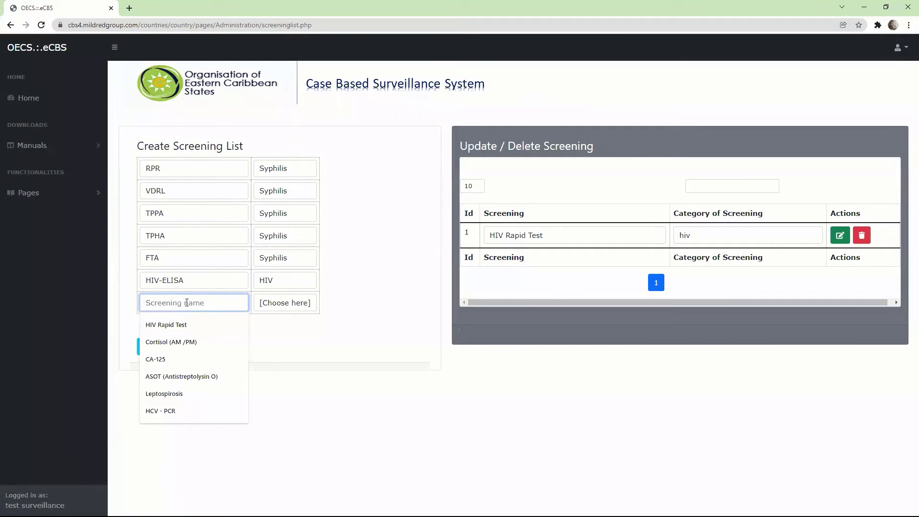
type("HIV ")
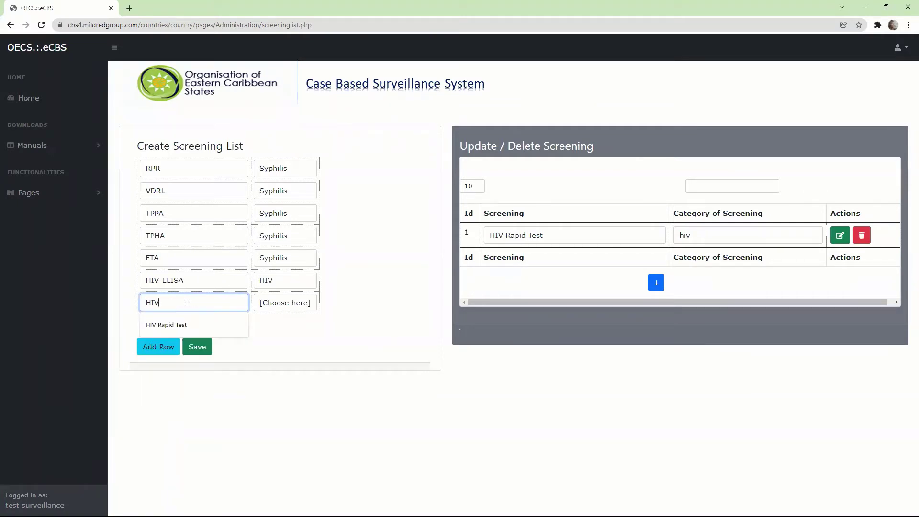
type("ag/ab")
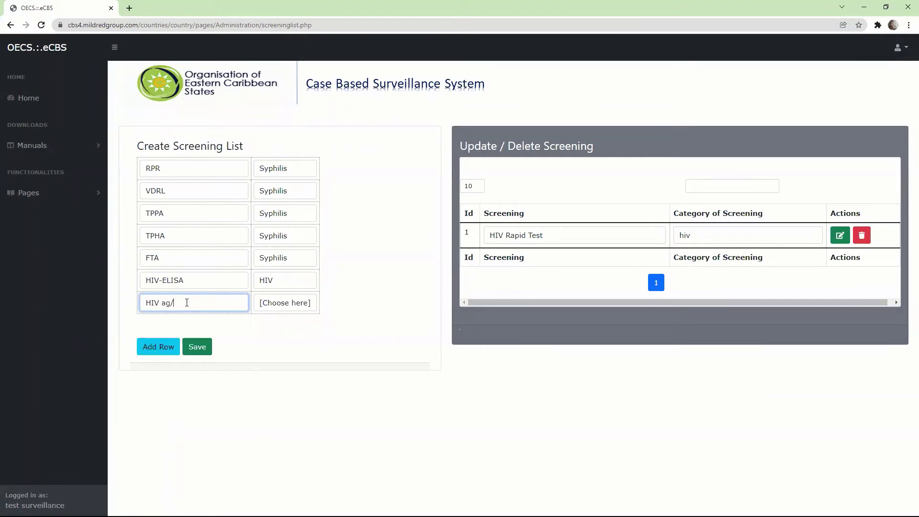
left_click(299, 301)
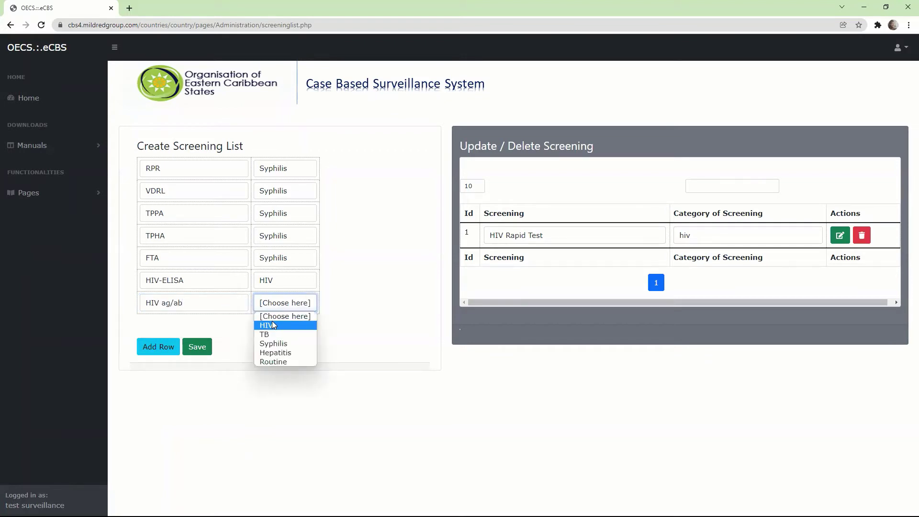
left_click(275, 322)
left_click(167, 302)
key("BackSpace")
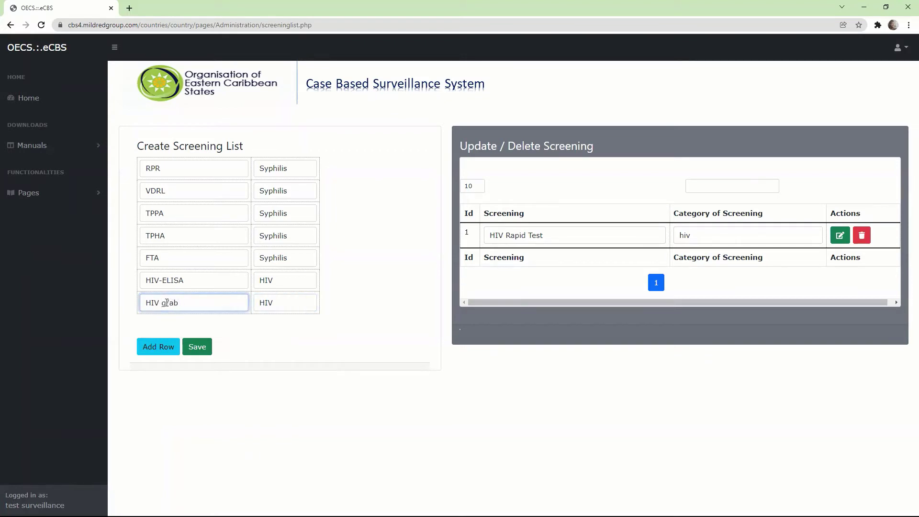
type("A")
left_click(181, 302)
key("BackSpace")
type("A")
- Add an eighth screening row named Syphilis Rapid Test with the category Syphilis
left_click(158, 347)
left_click(175, 318)
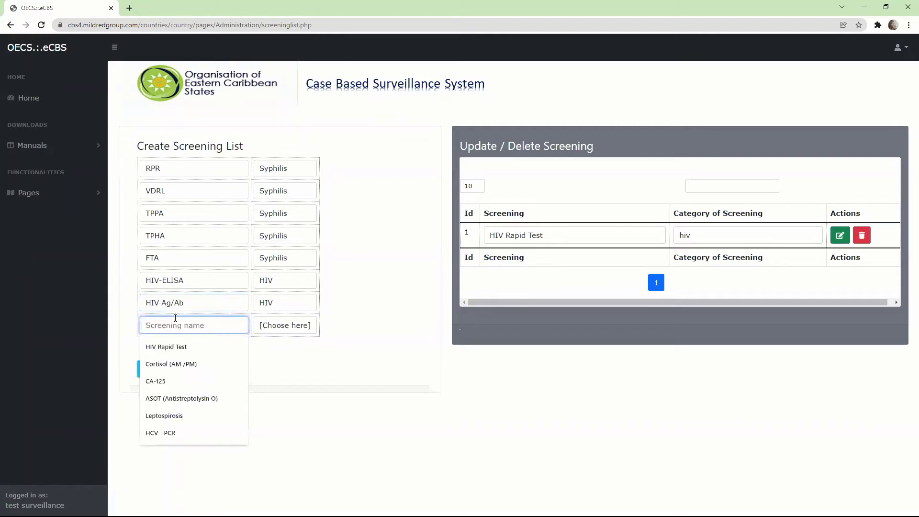
type("Syphilis Rapid Test")
left_click(180, 347)
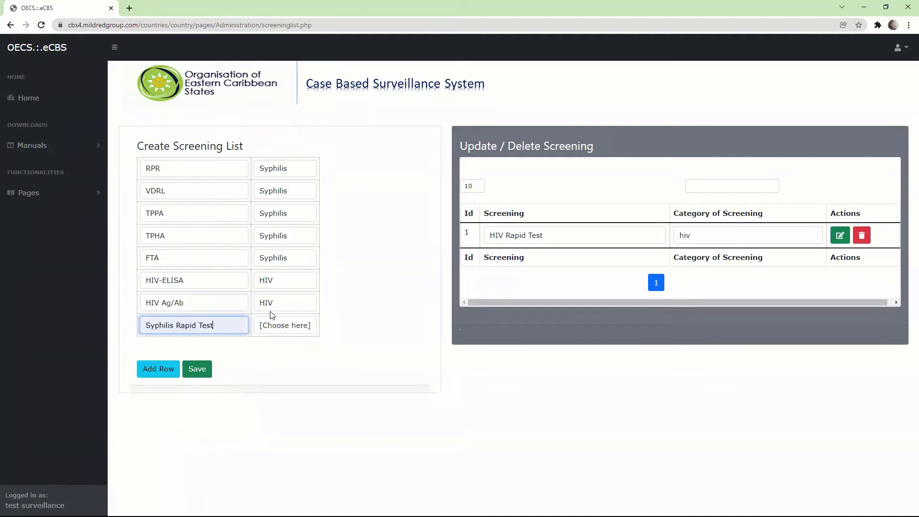
left_click(274, 328)
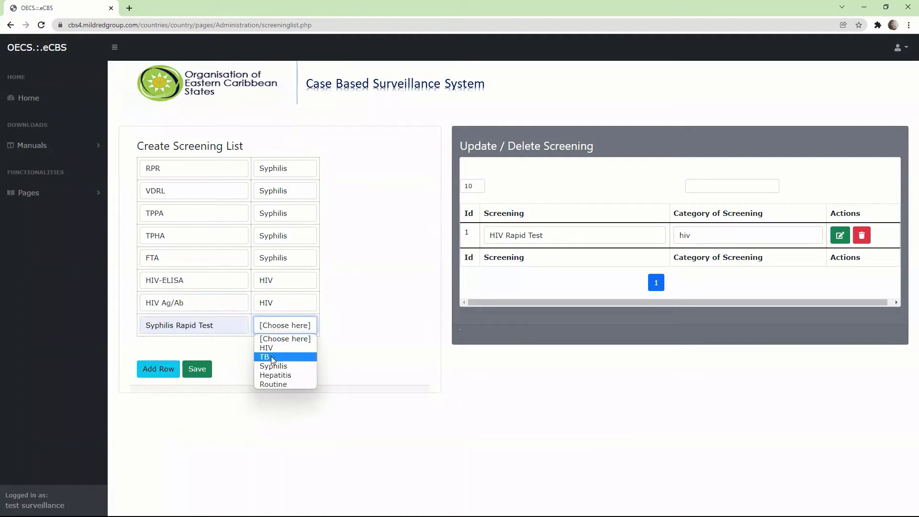
- Add a ninth screening row named Xpert MTB/RIF with the category TB
left_click(166, 369)
left_click(171, 349)
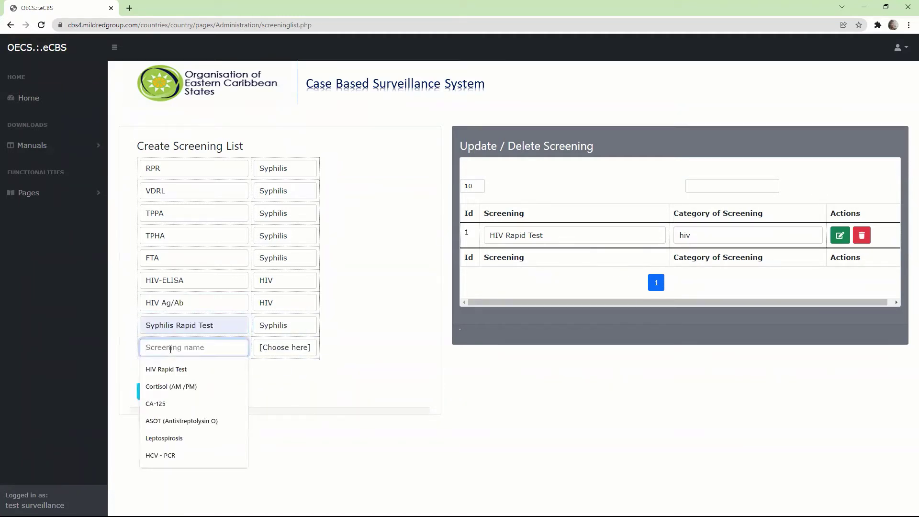
type("X")
left_click(172, 370)
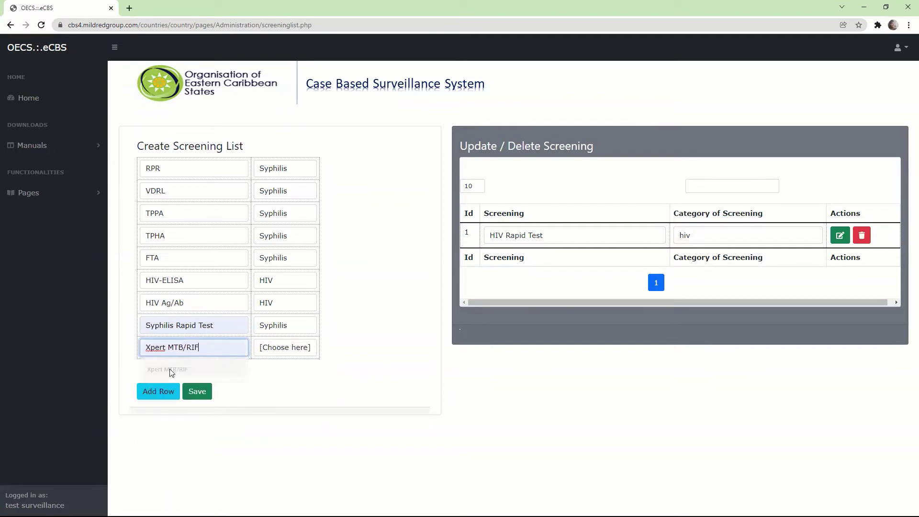
left_click(298, 348)
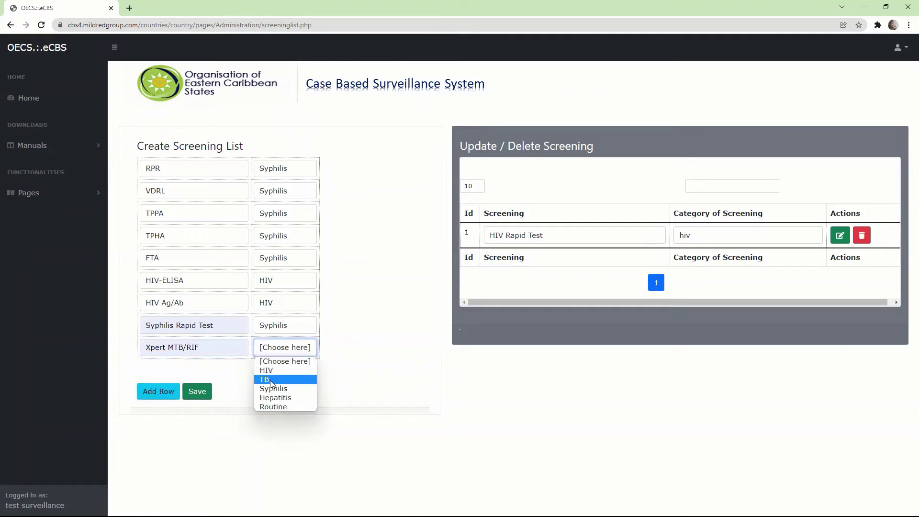
left_click(271, 380)
- Add a tenth screening row named Acid Fast Stain (AFB) with the category TB
left_click(153, 393)
left_click(183, 367)
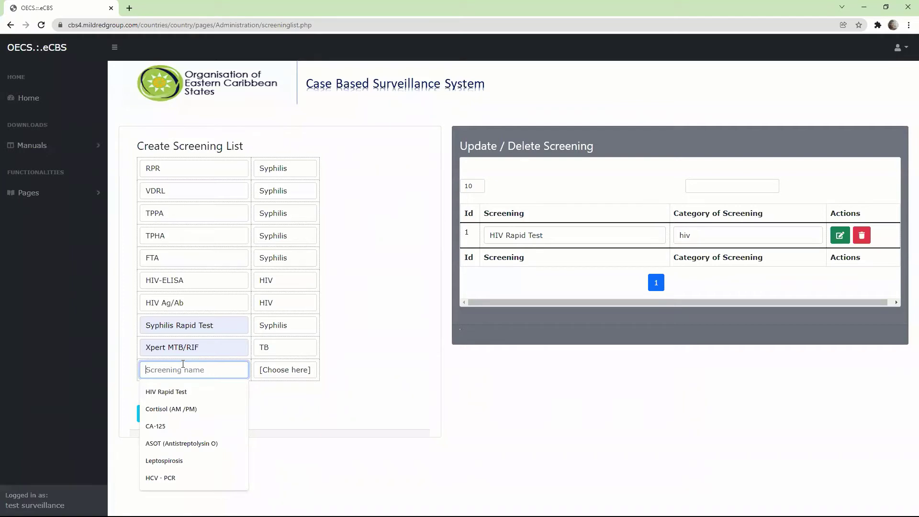
type("Acid")
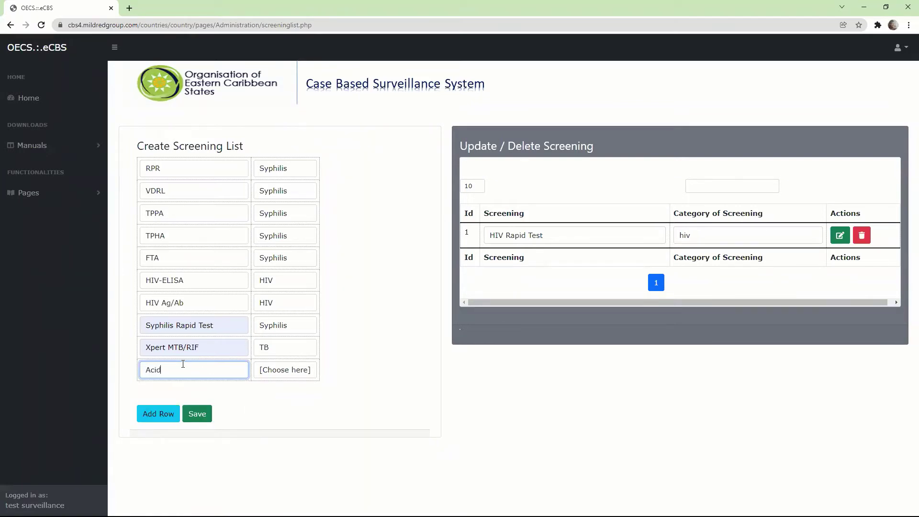
type(" Fast Stain ()")
key("Left")
type("AFB")
left_click(273, 374)
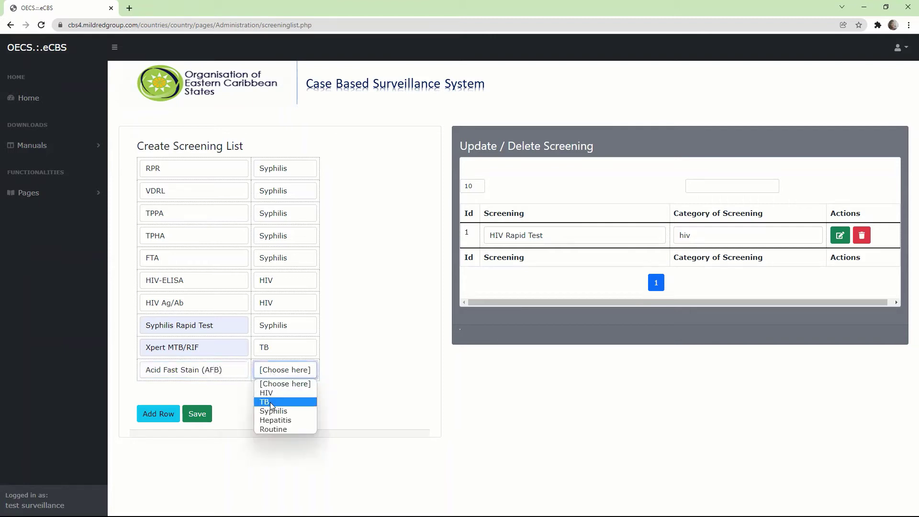
left_click(271, 405)
- Add an eleventh screening row named HBsAg with the category Hepatitis
left_click(191, 391)
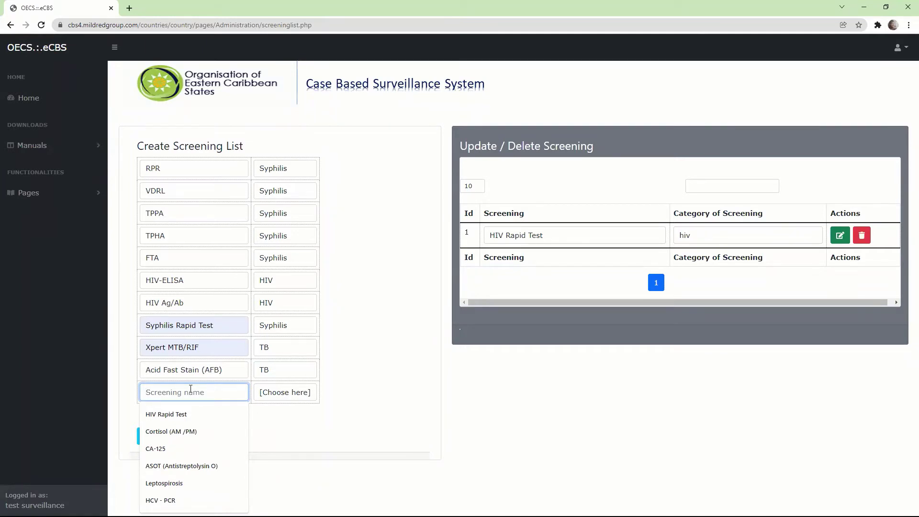
type("H")
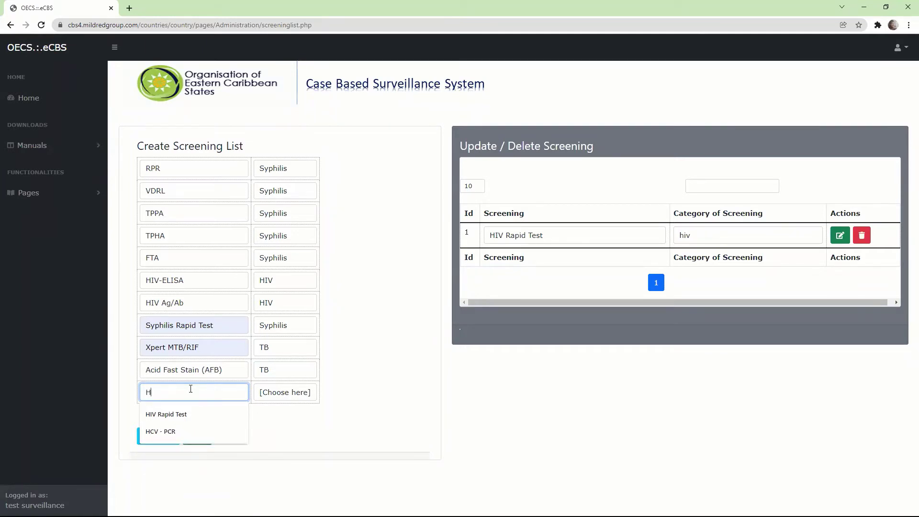
type("Bs")
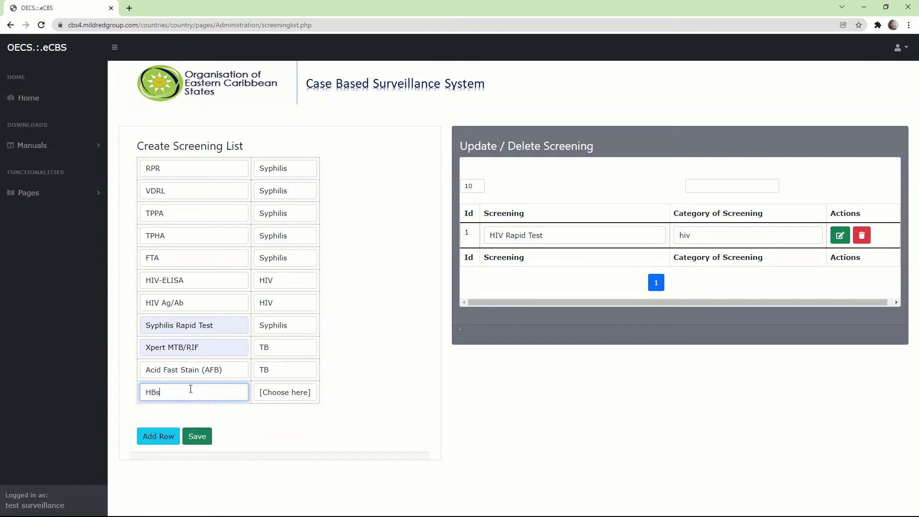
type("Ag")
left_click(289, 399)
left_click(281, 439)
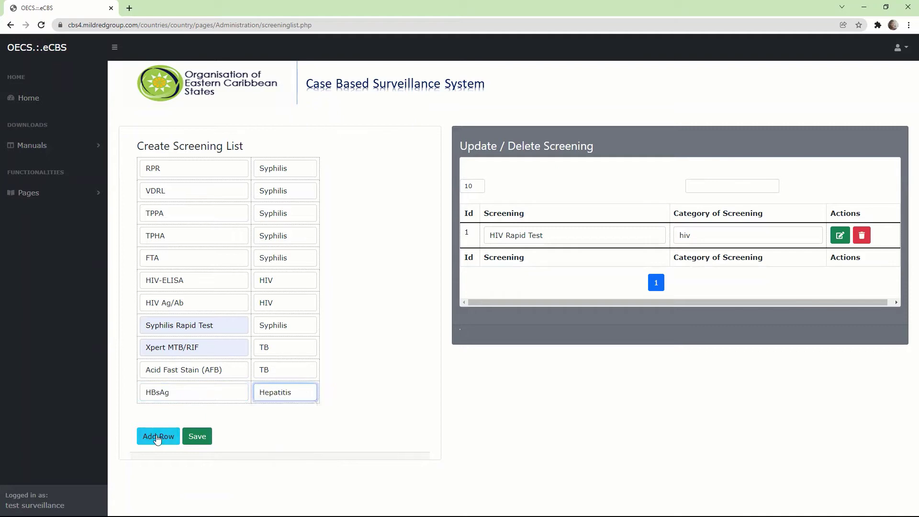
- Add a twelfth screening row named HCV - PCR with the category Hepatitis
left_click(158, 437)
left_click(175, 416)
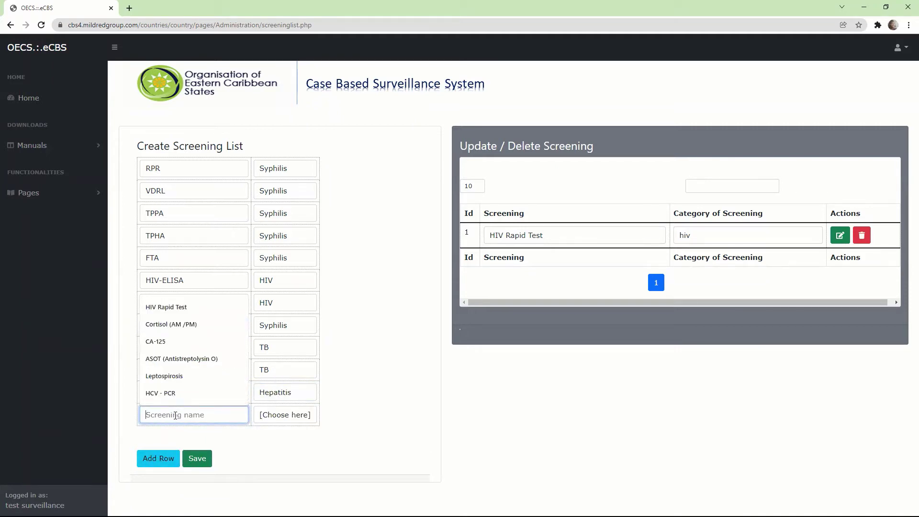
type("HCV - PCR")
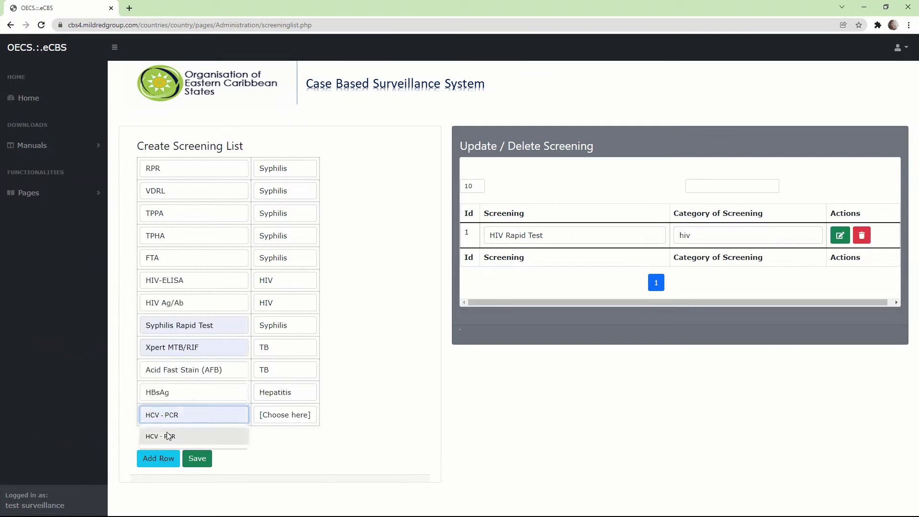
left_click(168, 434)
left_click(300, 422)
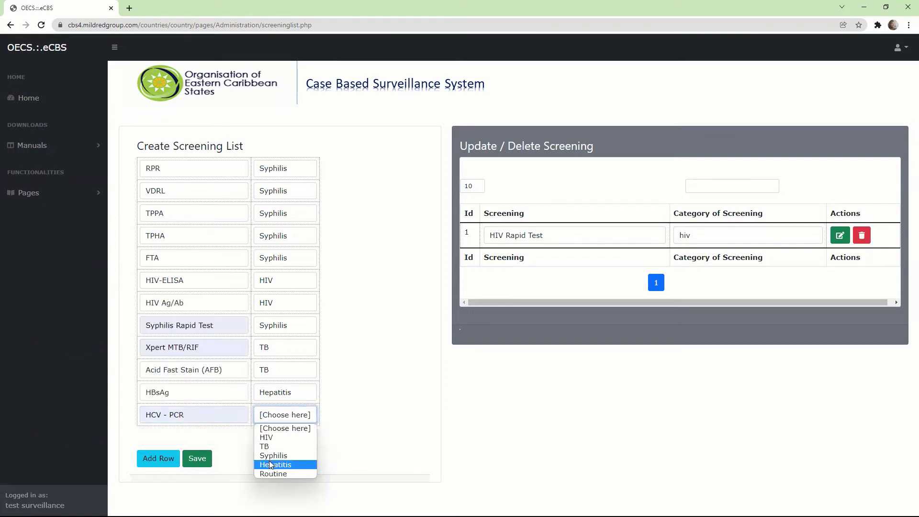
left_click(271, 464)
- Add a thirteenth screening row named HBcAb with the category Hepatitis
left_click(158, 459)
left_click(172, 437)
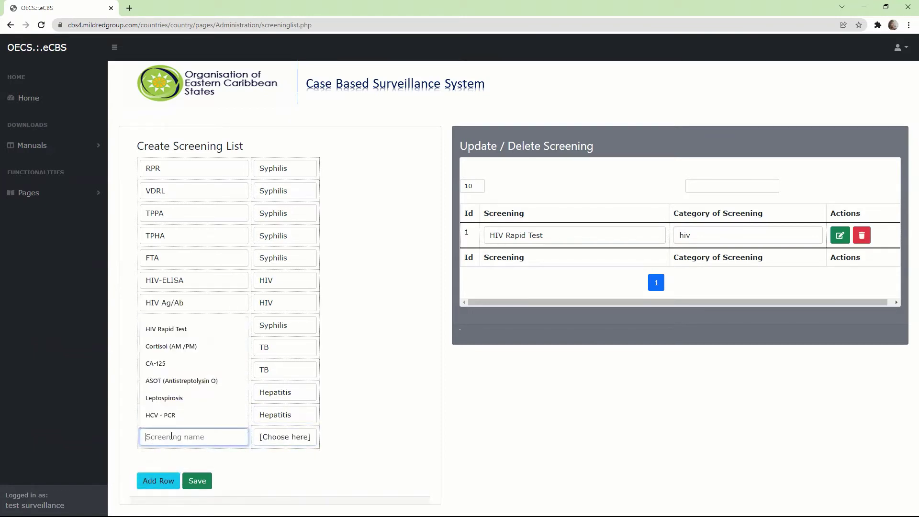
type("H")
key("BackSpace")
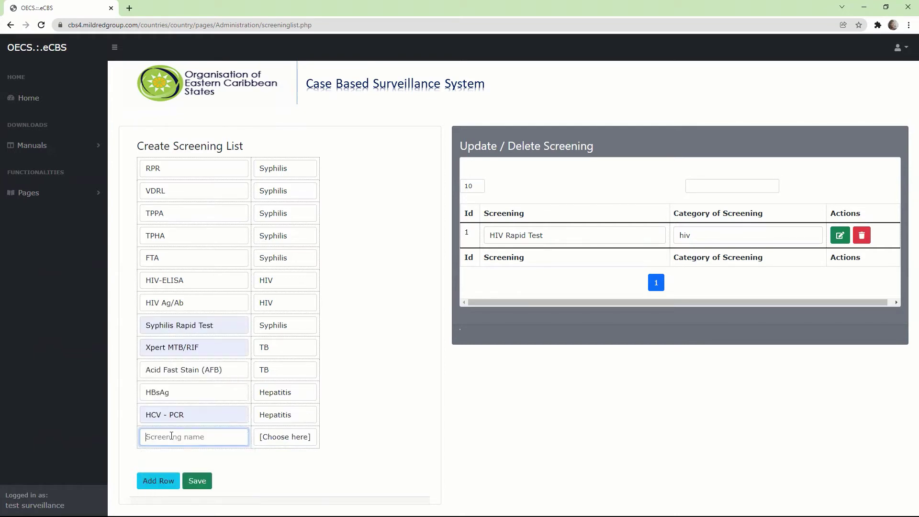
type("H")
type("B")
type("c")
type("cAB")
key("BackSpace")
type("b")
left_click(286, 438)
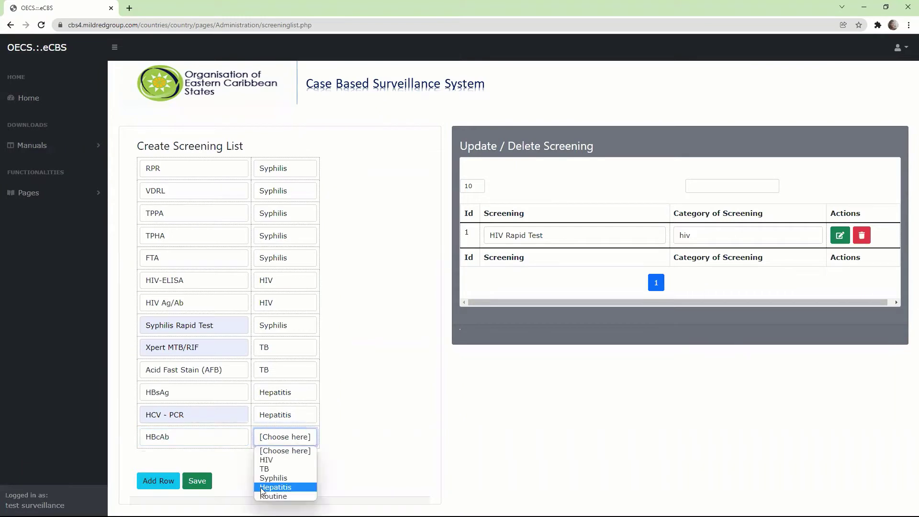
left_click(262, 488)
- Add a fourteenth screening row named CBC with the category Routine
left_click(159, 482)
left_click(181, 463)
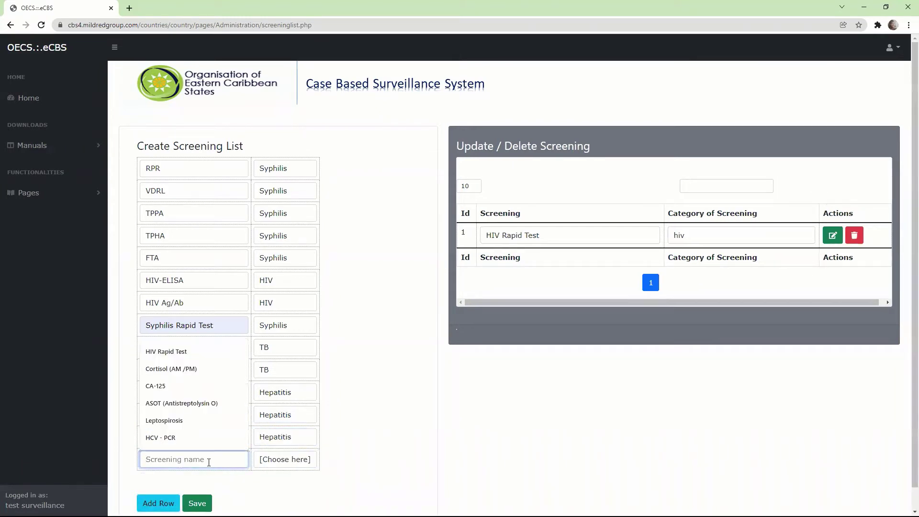
left_click(371, 468)
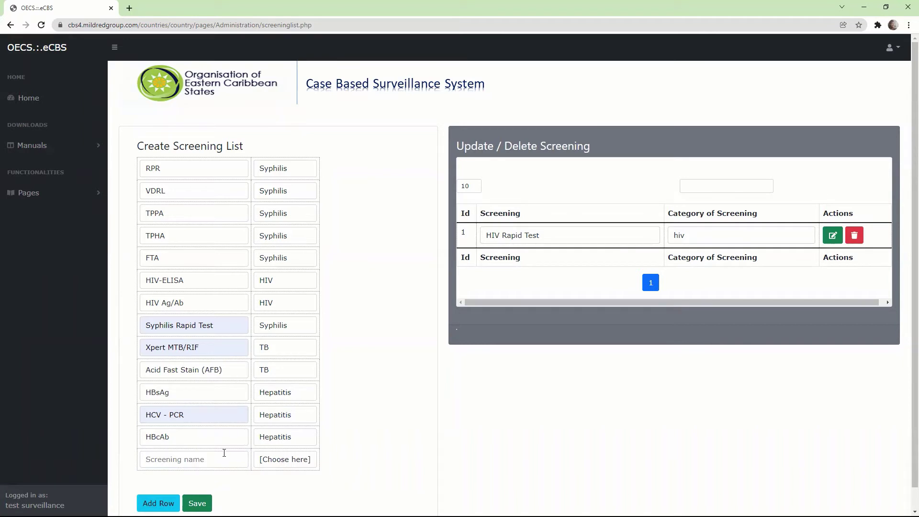
left_click(216, 467)
type("CB")
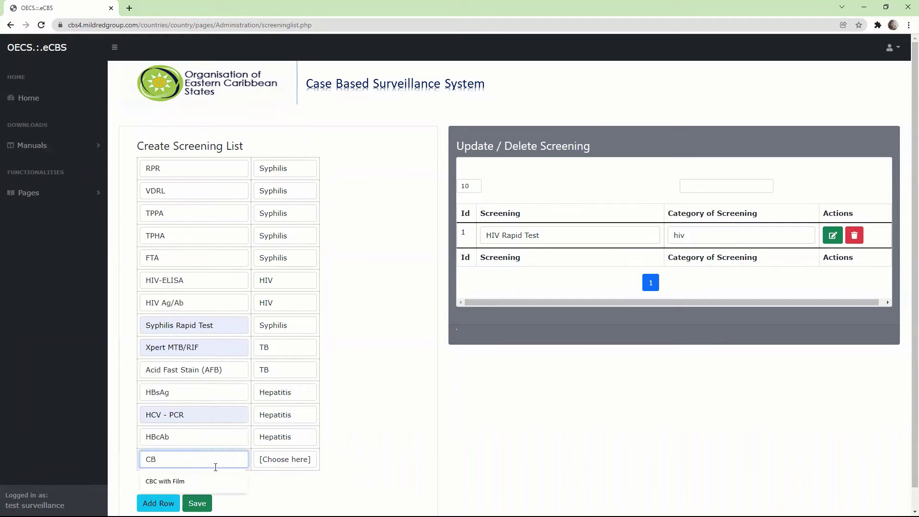
type("C")
left_click(284, 461)
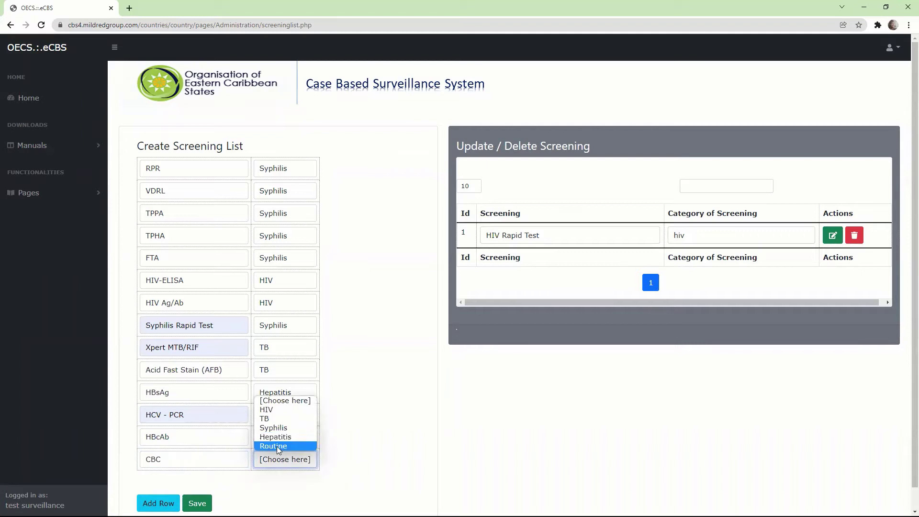
left_click(273, 446)
- Add a fifteenth screening row named BUN (Urea) with the category Routine
scroll(904, 330, "down", 1)
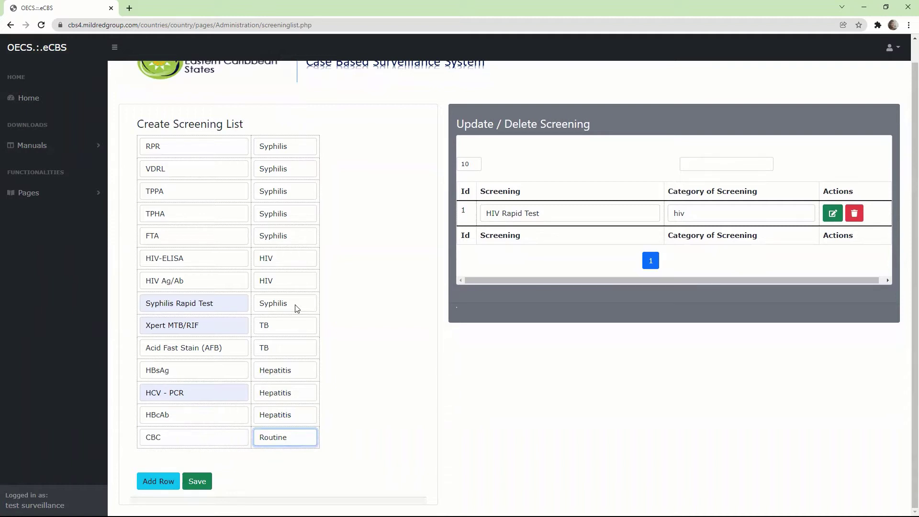
left_click(167, 484)
left_click(183, 458)
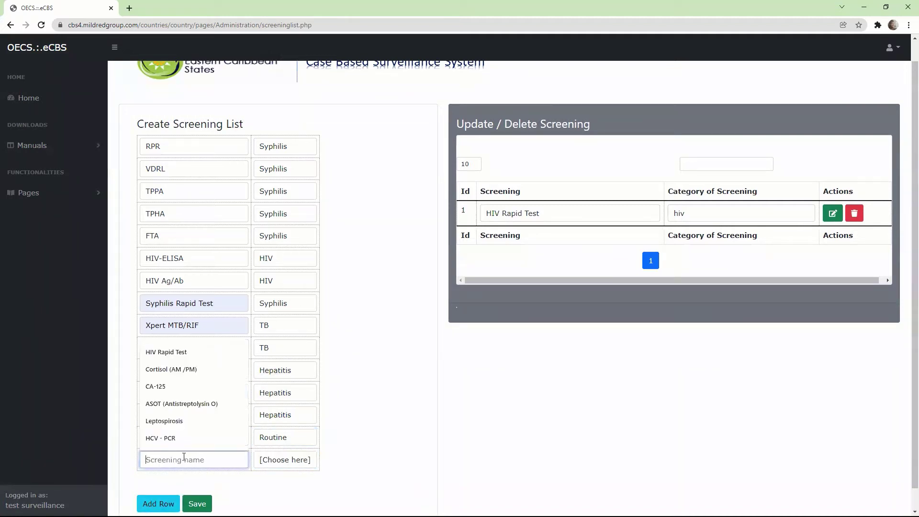
type("Ur")
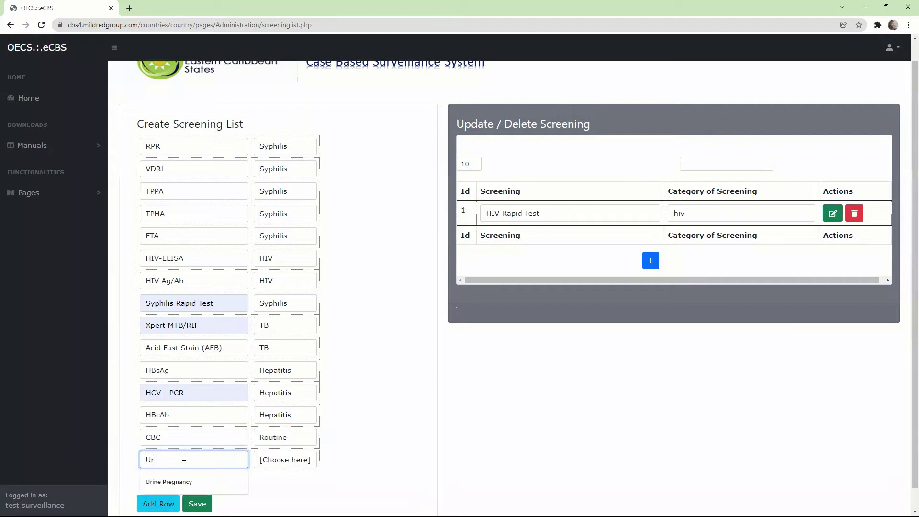
key("BackSpace")
key("BackSpace")
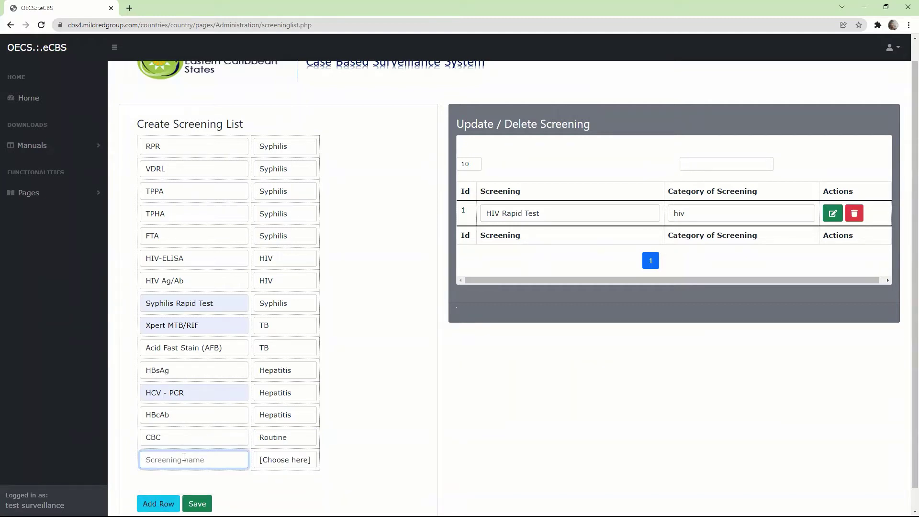
type("BUN ()")
key("Left")
type("Urea")
left_click(267, 464)
left_click(280, 443)
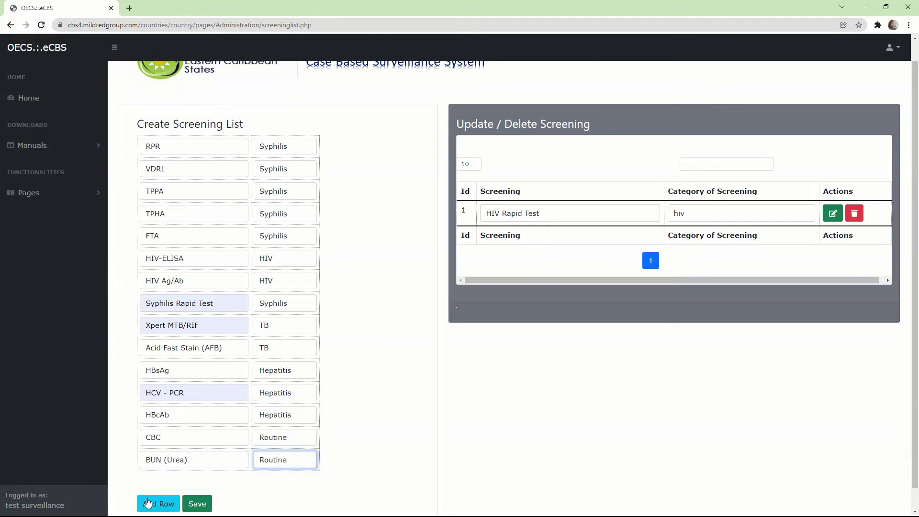
- Add a sixteenth screening row named Creatinine with the category Routine
left_click(148, 503)
left_click(181, 483)
type("Cr")
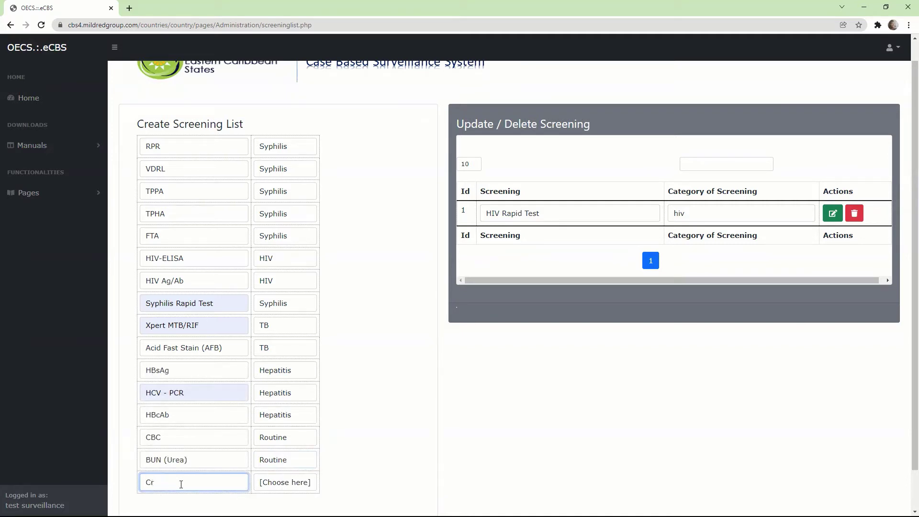
type("eatinine")
left_click(285, 488)
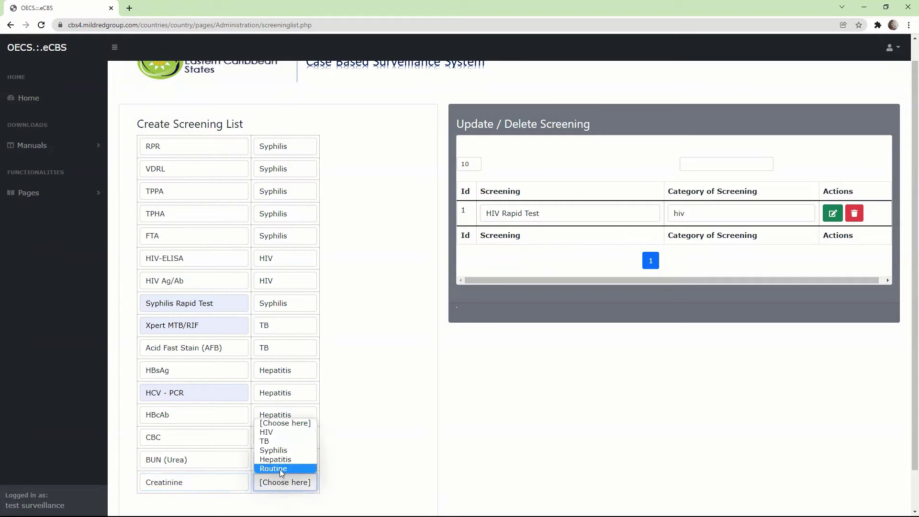
left_click(282, 469)
- Save all the entered screening rows to the screening list
scroll(905, 384, "down", 1)
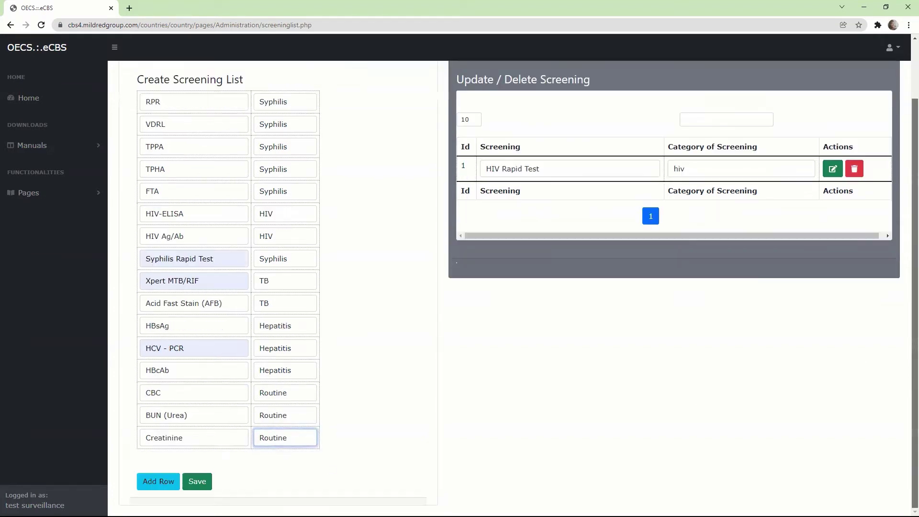
left_click(197, 482)
left_click(513, 79)
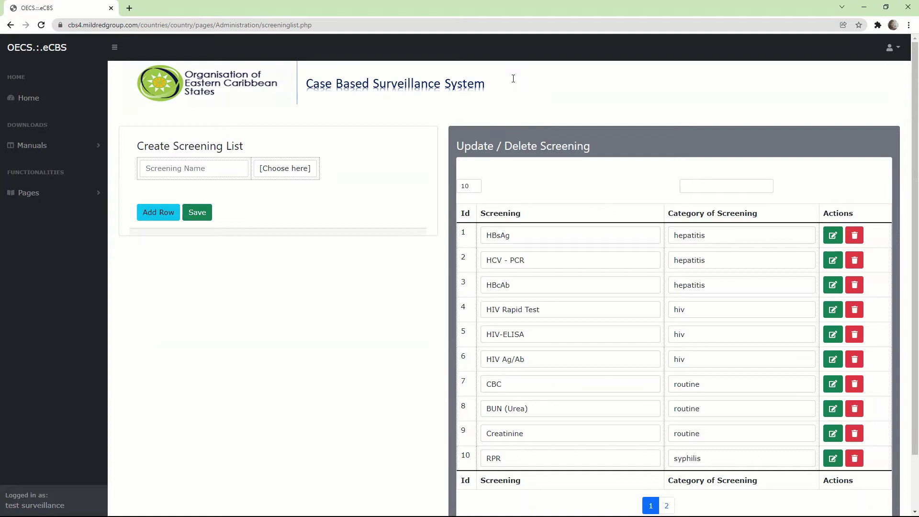
- Enter a new screening named chlamydia with the category Routine, and add a second blank row
left_click(214, 161)
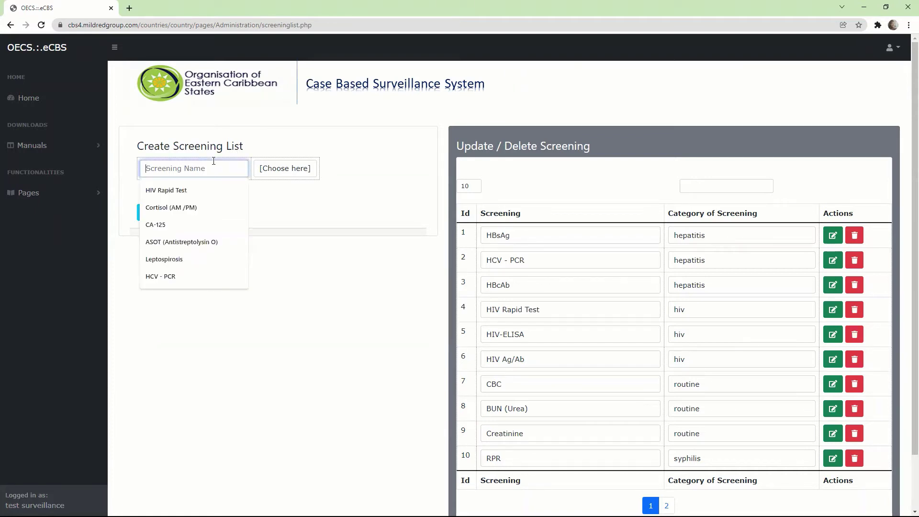
type("chl")
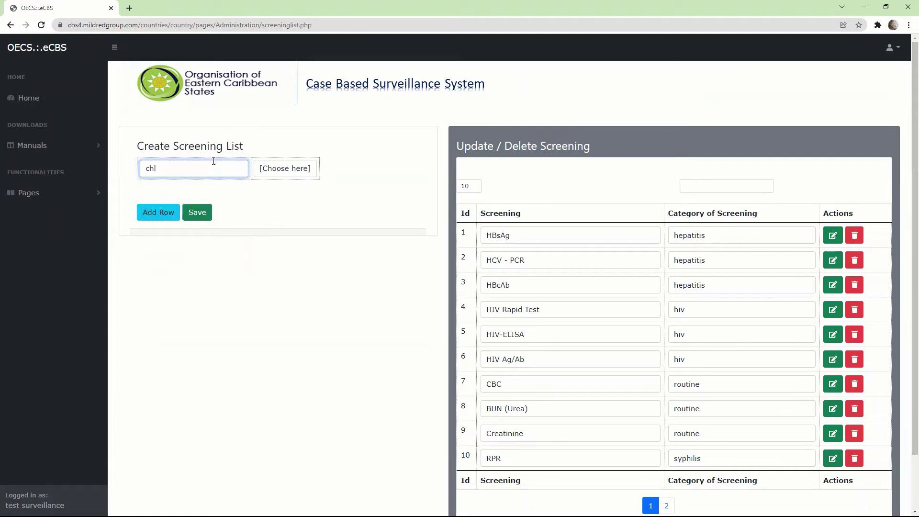
type("amydia")
left_click(285, 168)
left_click(280, 229)
left_click(159, 212)
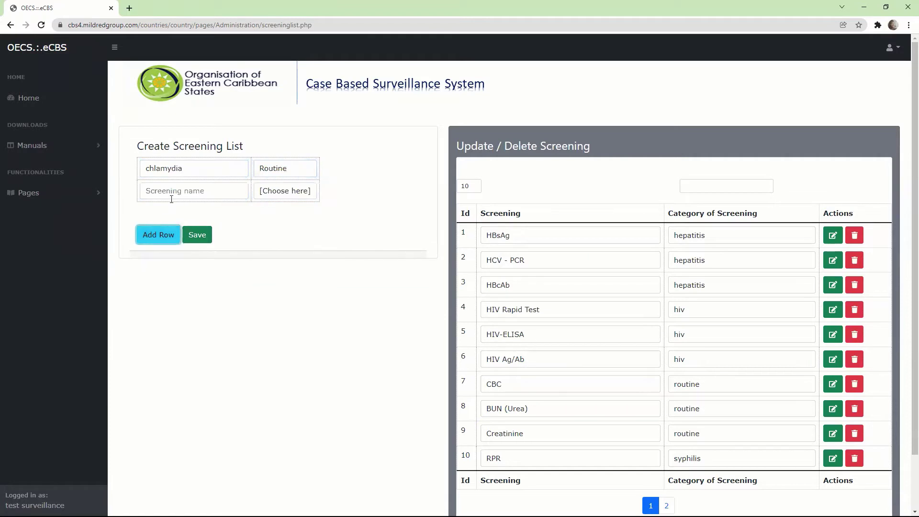
- Name the second screening row gonorrhea with the category Routine, and add a third blank row
left_click(170, 191)
type("go")
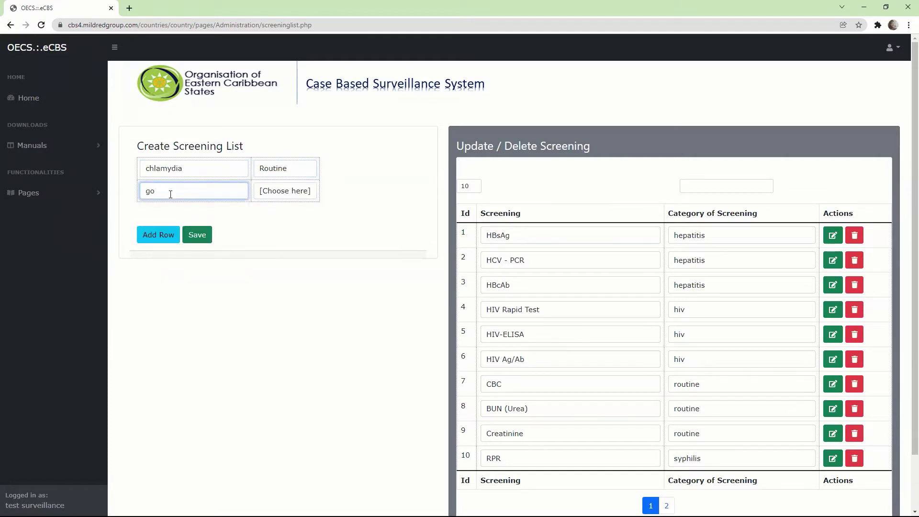
type("norrhea")
left_click(300, 191)
left_click(270, 249)
left_click(158, 235)
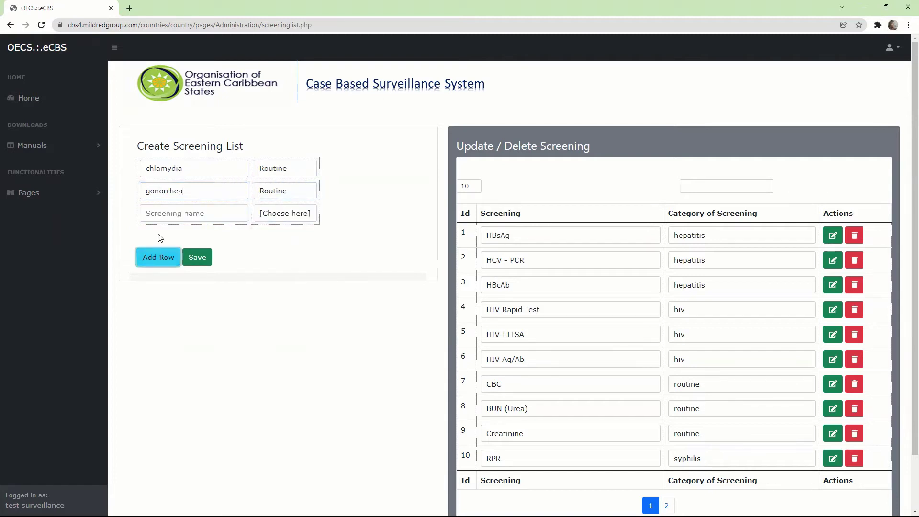
- Name the third screening row HB-Electrophoresis with corrected spelling, set its category to Routine, and add a fourth blank row
left_click(179, 214)
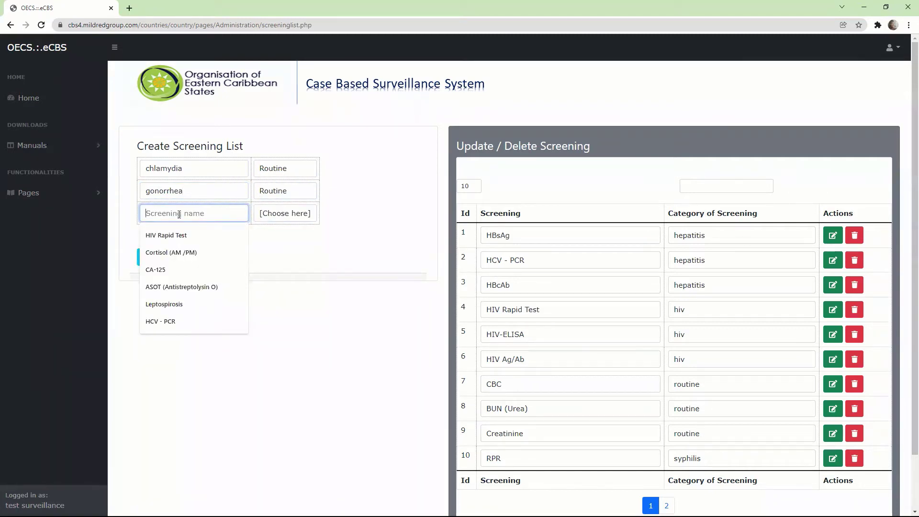
type("HB- E")
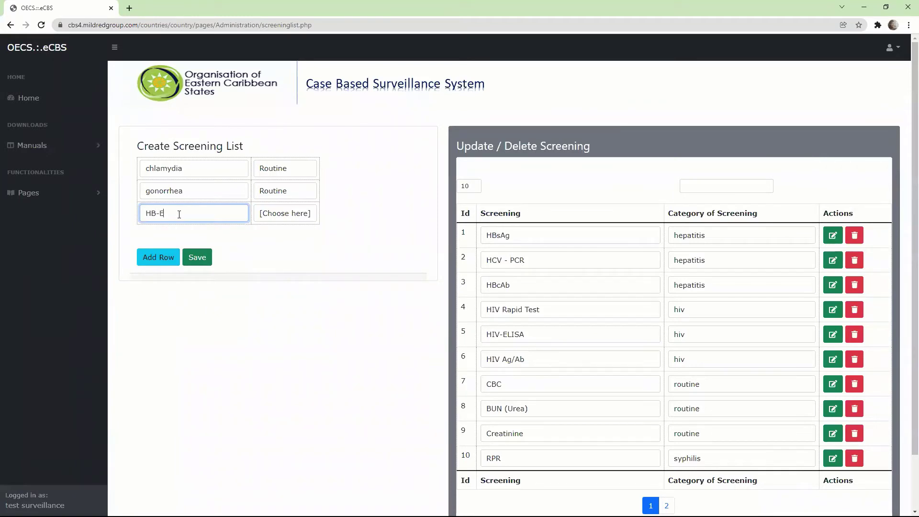
type("lectiophrosis")
left_click(290, 217)
left_click(191, 215)
right_click(192, 216)
left_click(216, 228)
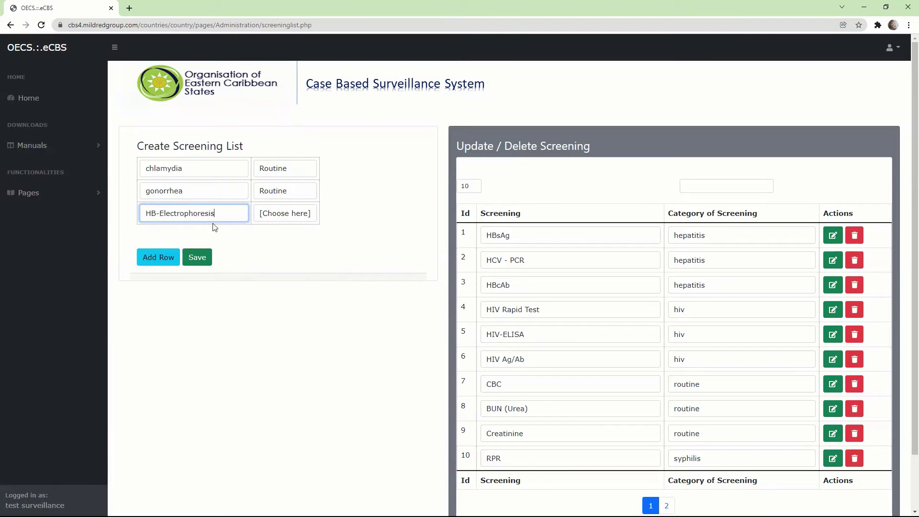
left_click(294, 217)
left_click(274, 270)
left_click(160, 261)
- Name the fourth screening row Sickling with the category Routine, and add a fifth blank row
left_click(177, 236)
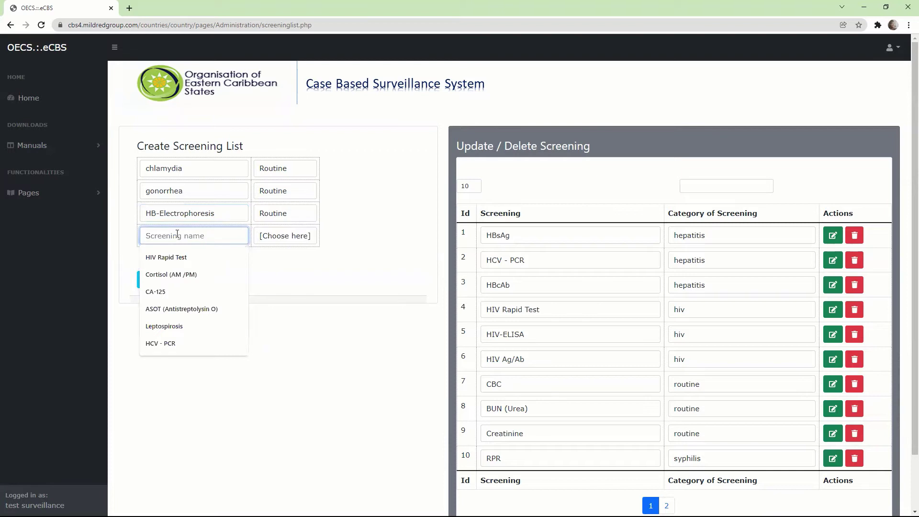
type("Sickling")
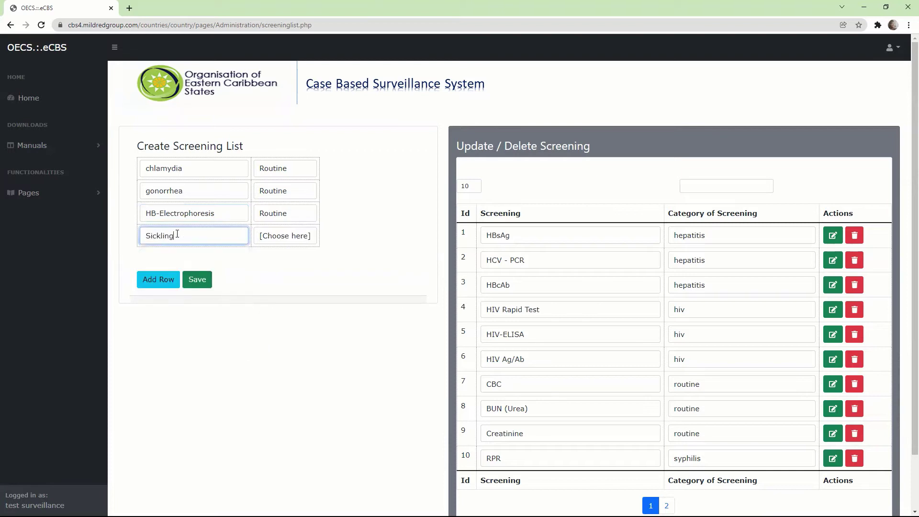
left_click(259, 239)
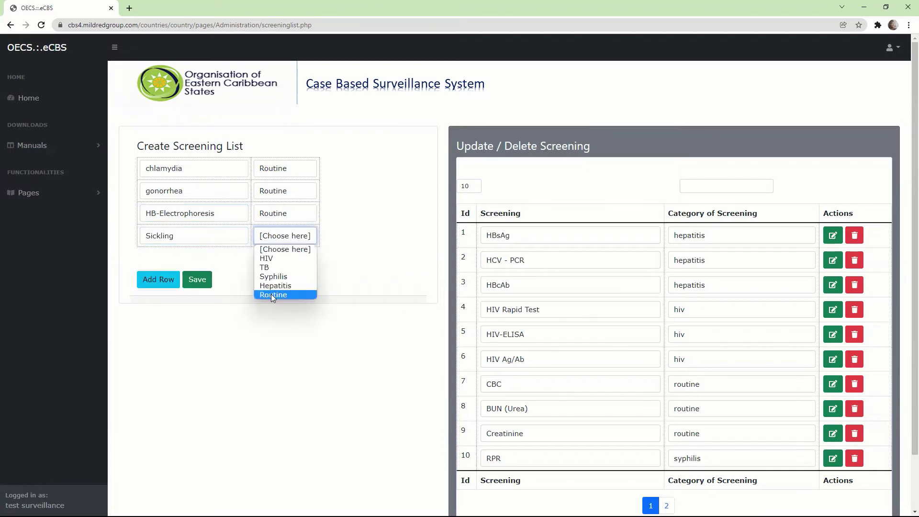
left_click(271, 294)
left_click(145, 278)
- Name the fifth screening row Gram Stain with the category Routine, and save all entered rows to the screening list
left_click(168, 259)
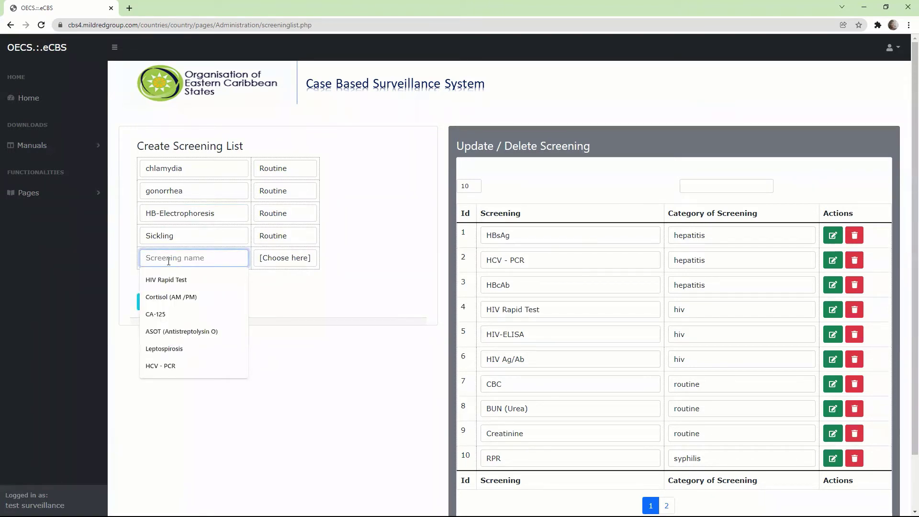
type("Gram S")
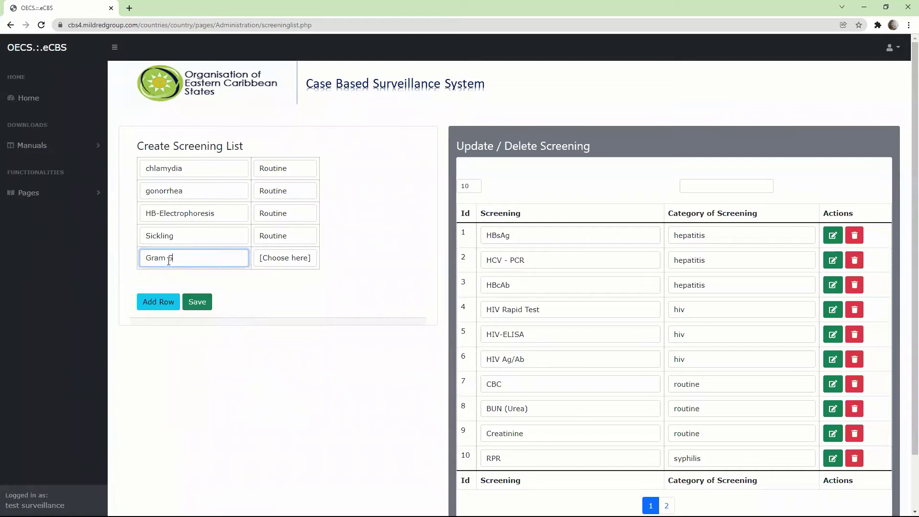
type("tain")
left_click(278, 261)
left_click(277, 320)
left_click(196, 306)
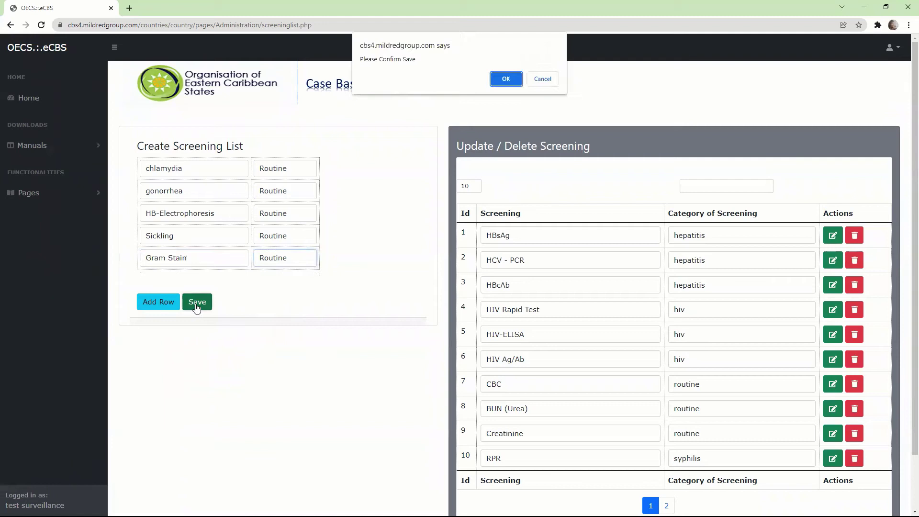
left_click(498, 82)
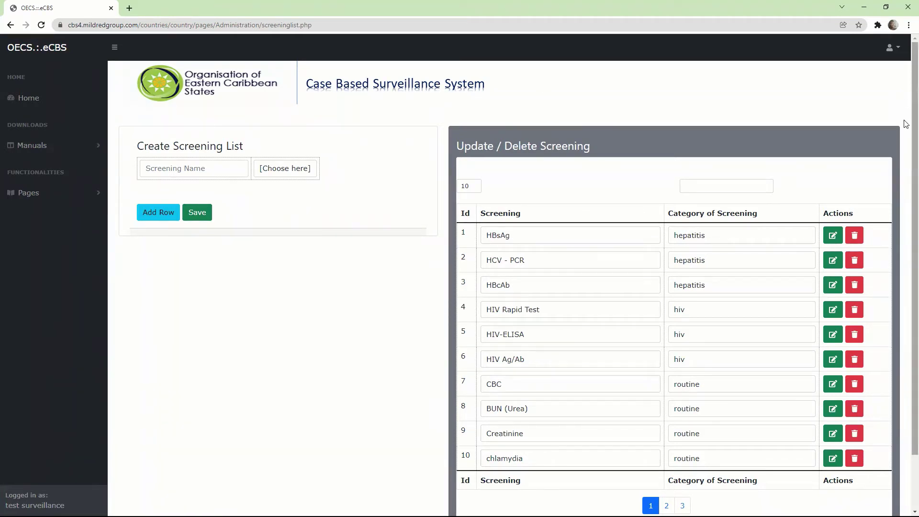
- Open the Test modalities configuration page
scroll(906, 125, "down", 2)
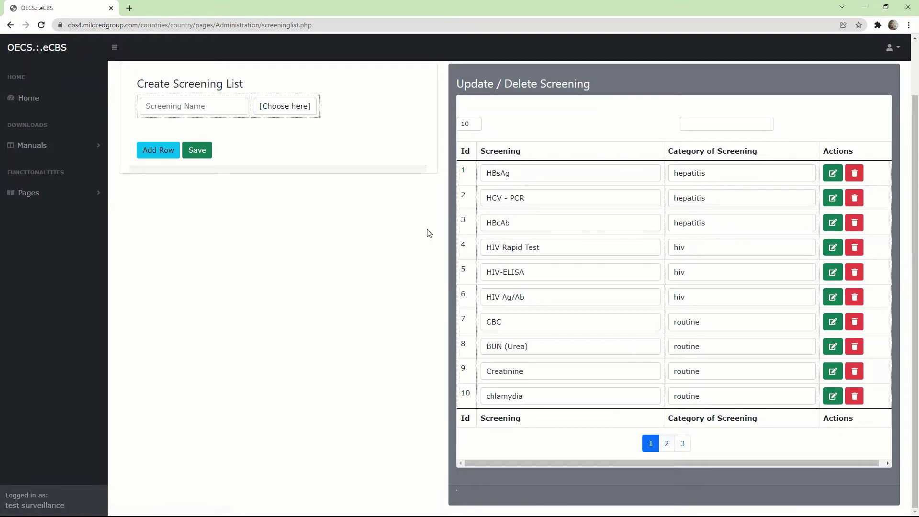
left_click(38, 193)
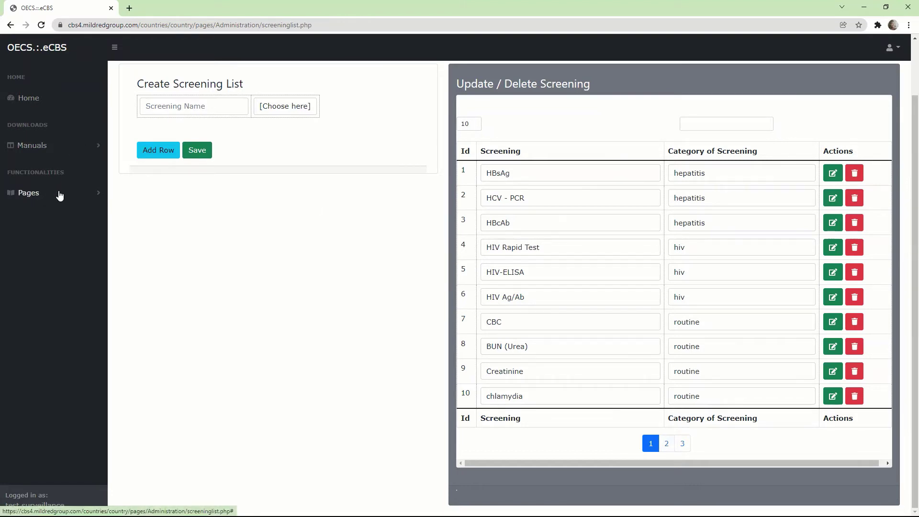
left_click(60, 214)
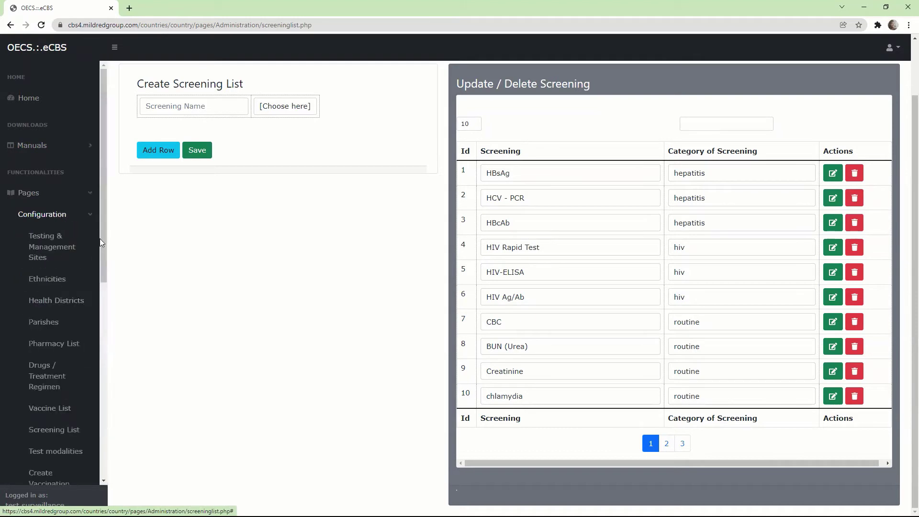
left_click_drag(101, 240, 95, 349)
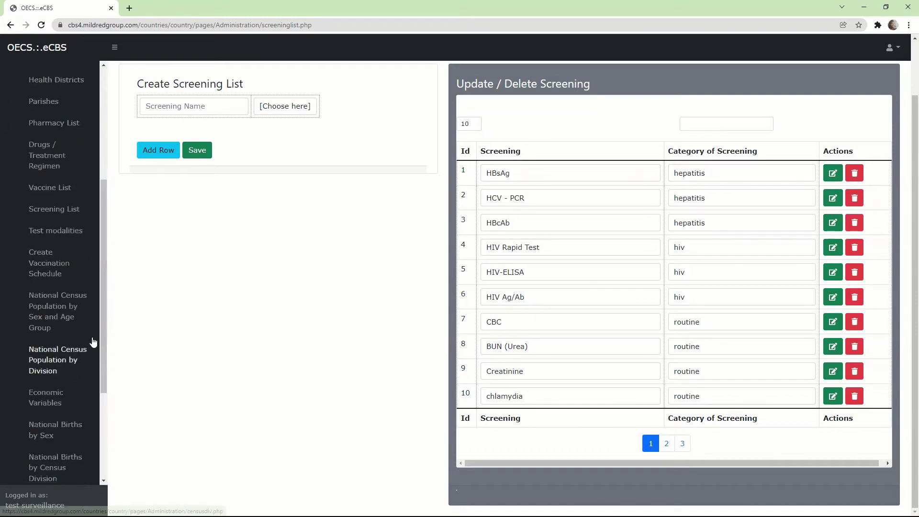
left_click(59, 232)
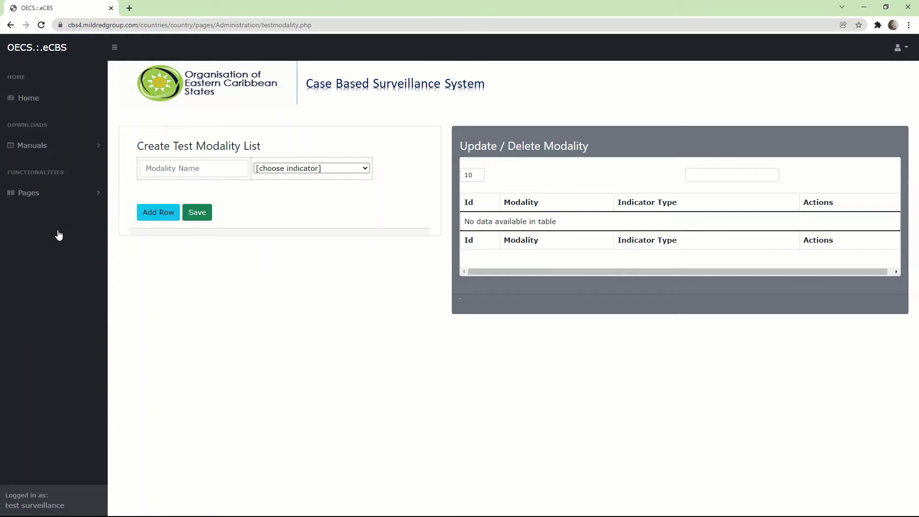
- Enter a new test modality named self-test with the indicator type Testing Indicator
left_click(167, 168)
type("self")
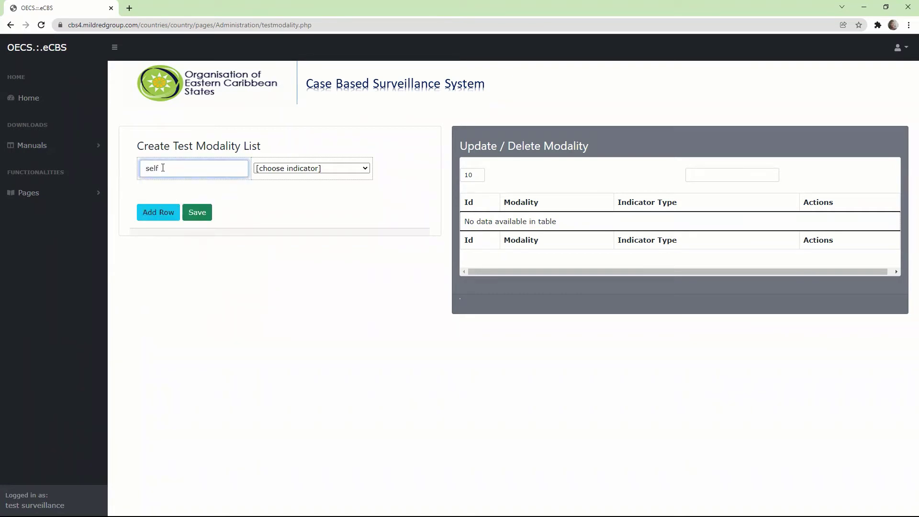
type("-test")
left_click(290, 173)
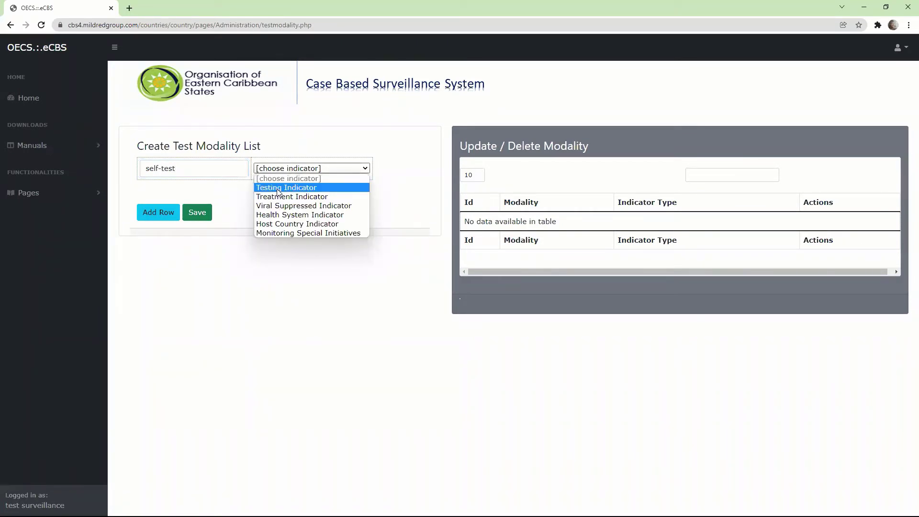
left_click(279, 192)
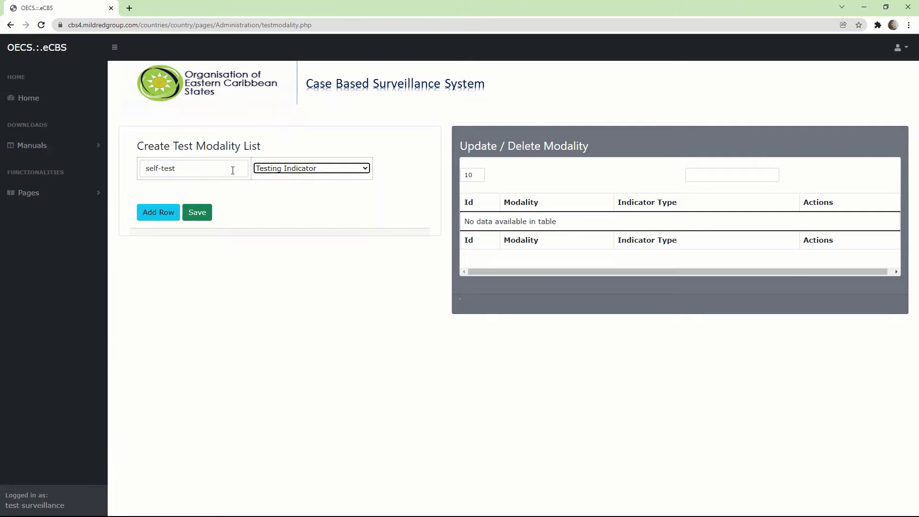
- Replace the first modality's name with HTS_SELF and add a second blank modality row
left_click(191, 169)
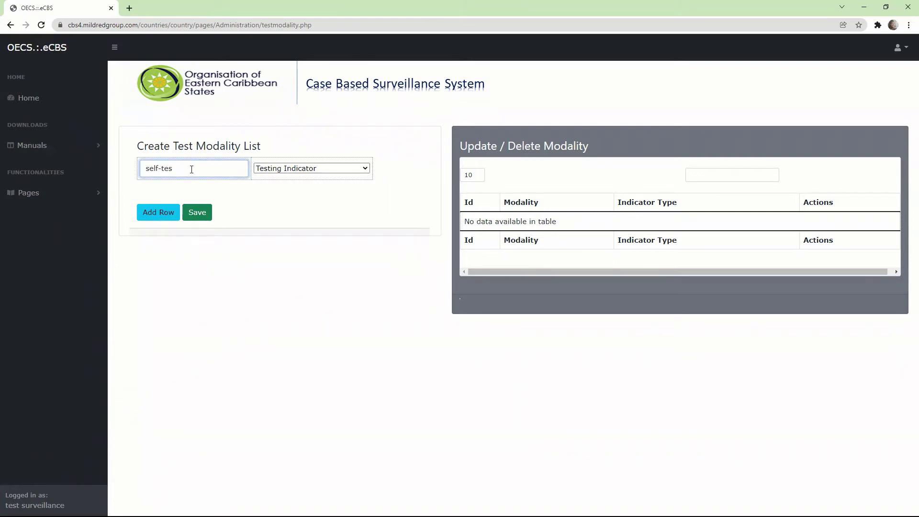
key("BackSpace")
key("BackSpace")
key("BackSpace")
key("BackSpace")
key("BackSpace")
key("BackSpace")
key("BackSpace")
type("H")
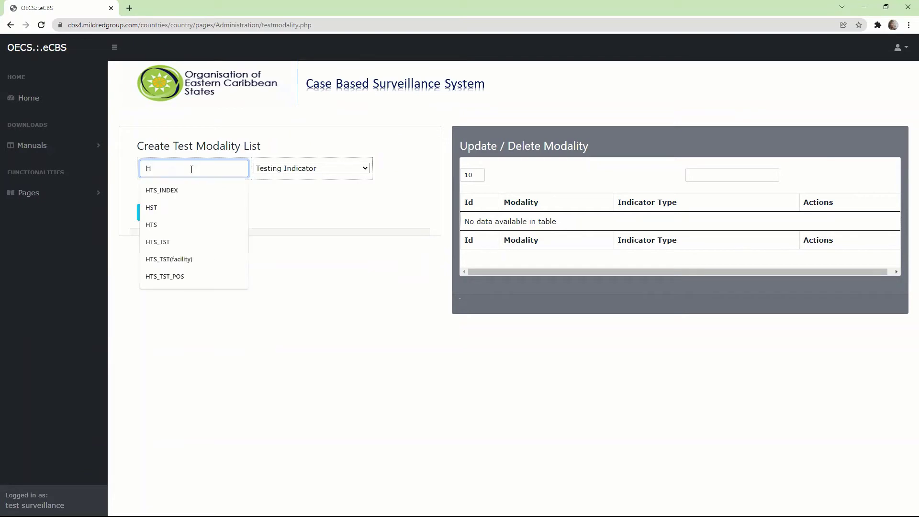
type("TS_SELF")
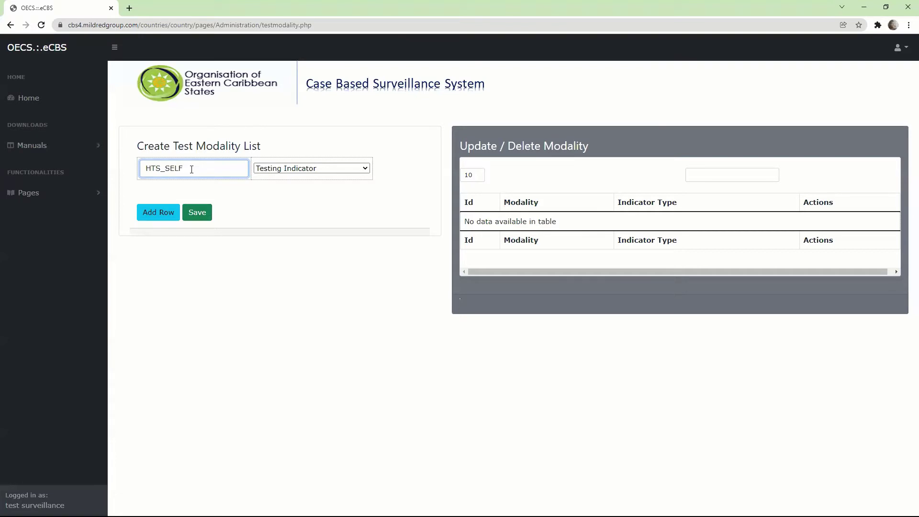
left_click(148, 214)
left_click(178, 191)
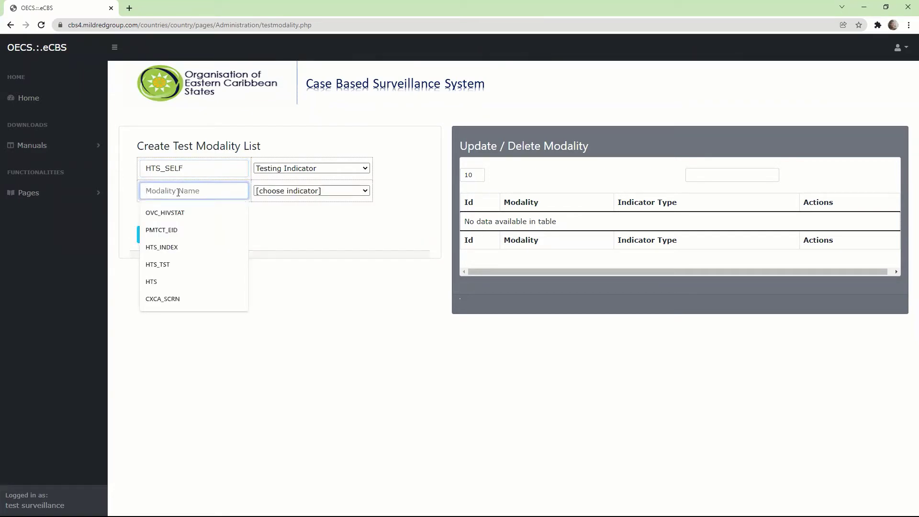
type("HTS")
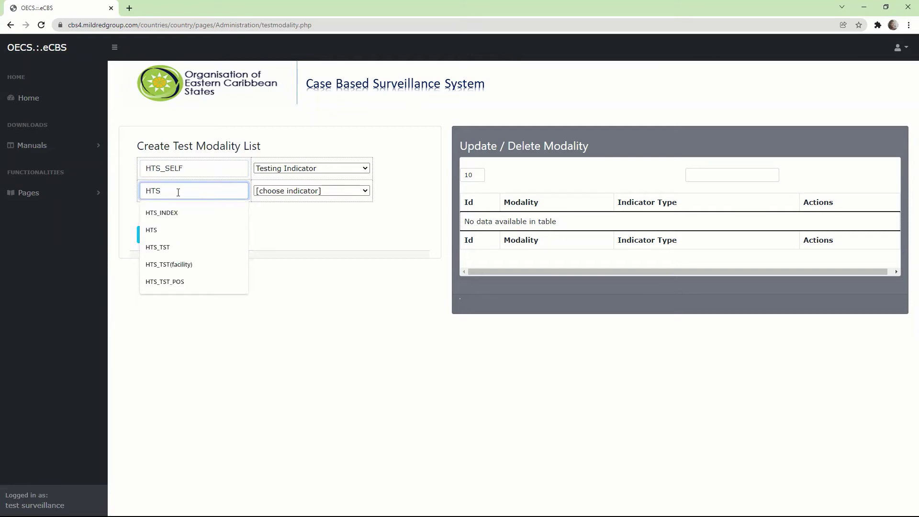
type("_TST")
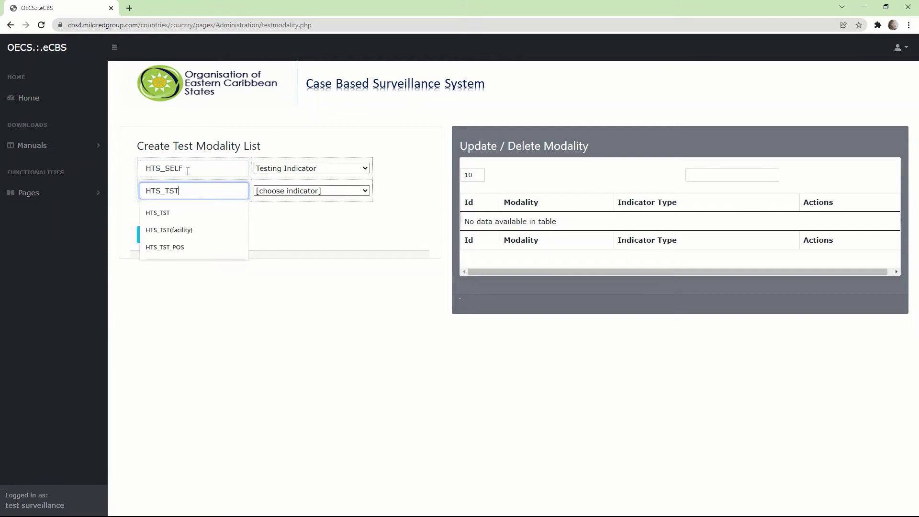
left_click(280, 243)
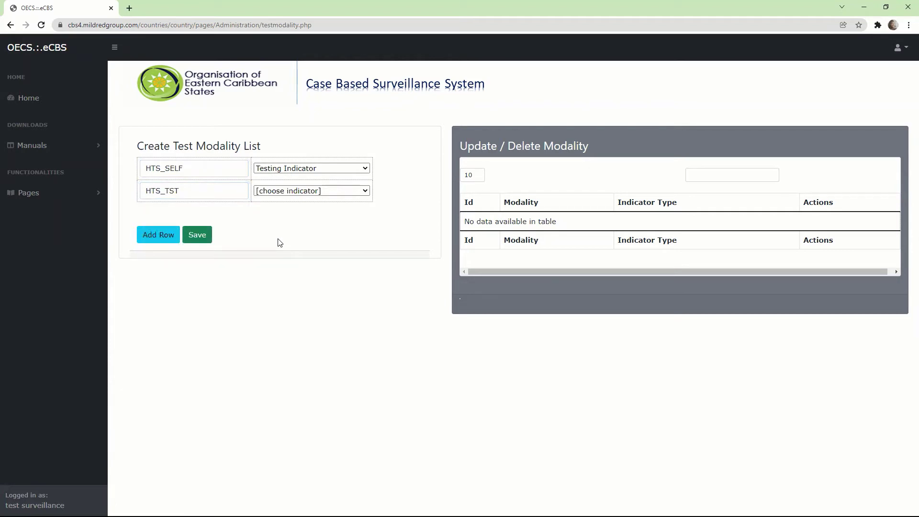
left_click(203, 193)
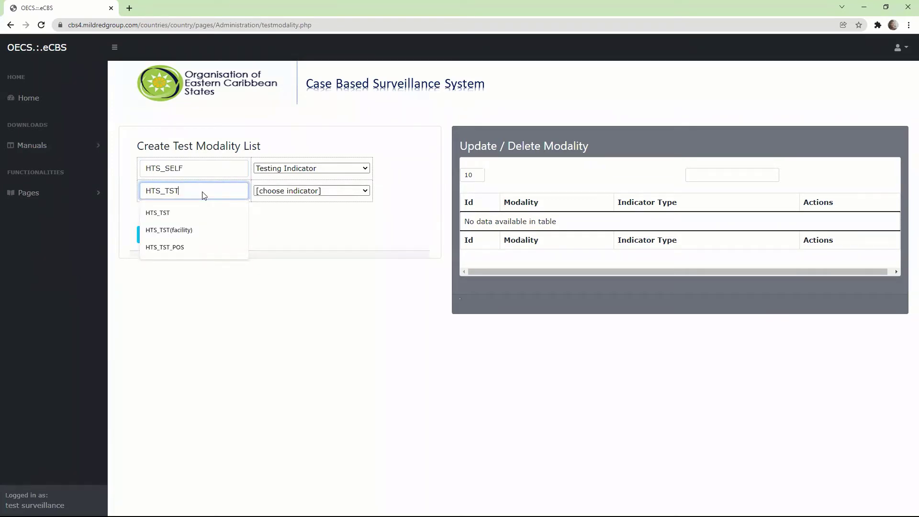
key("BackSpace")
key("BackSpace")
key("BackSpace")
key("BackSpace")
key("BackSpace")
key("BackSpace")
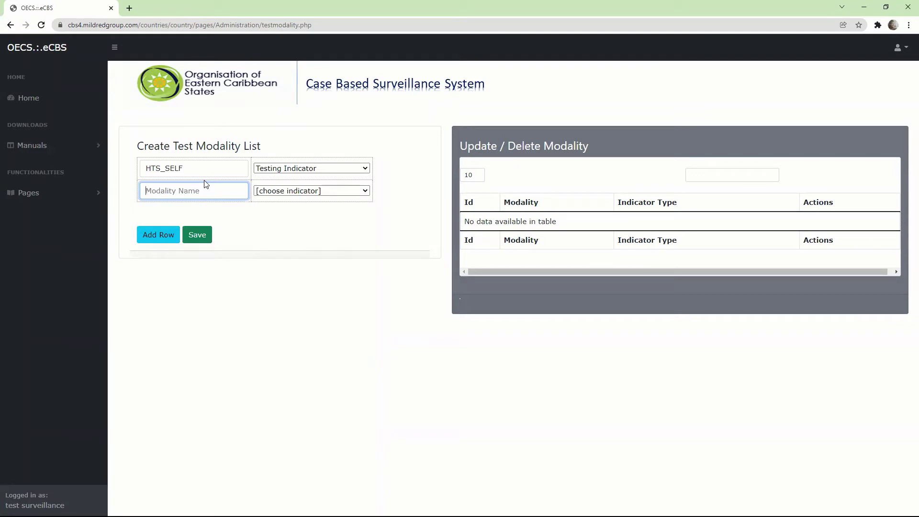
- Replace the first modality's name with self test
left_click(204, 171)
key("BackSpace")
key("BackSpace")
key("BackSpace")
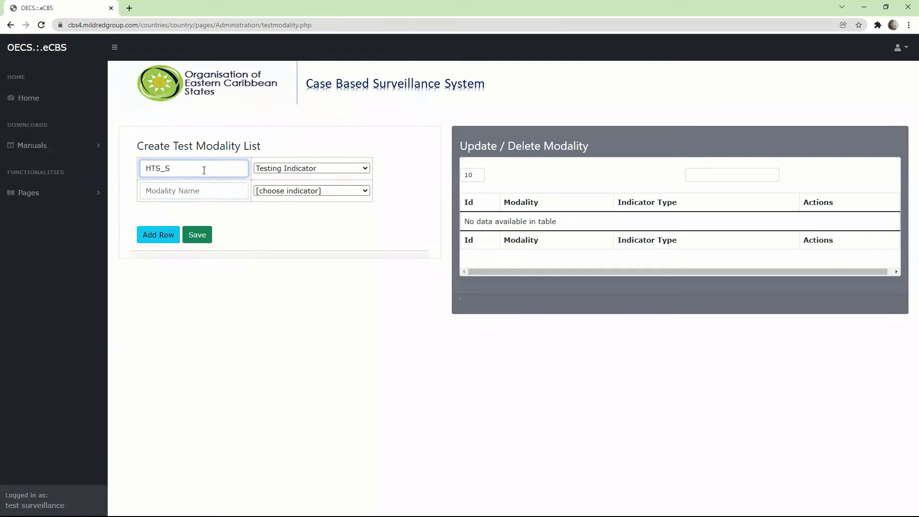
key("BackSpace")
key("BackSpace")
key("BackSpace")
key("BackSpace")
key("BackSpace")
type("self test")
- Name the second modality row confirmatory test
left_click(194, 193)
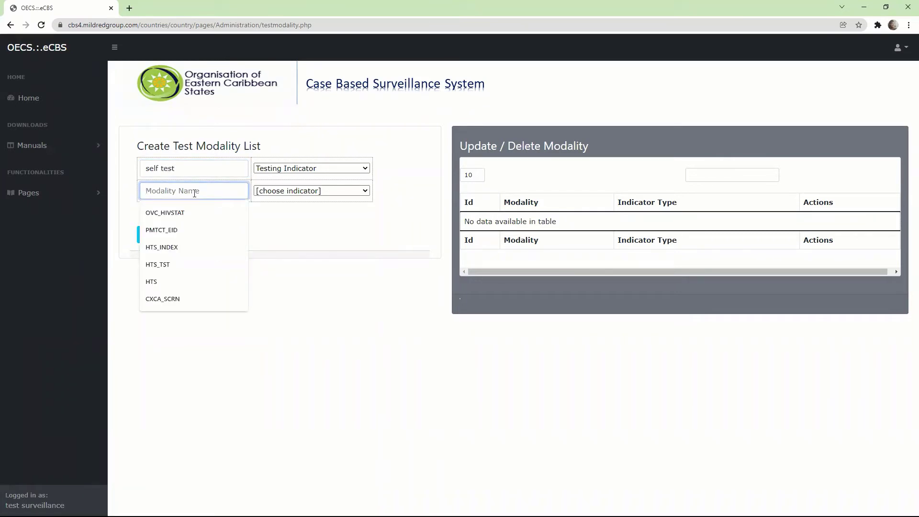
type("confirmat")
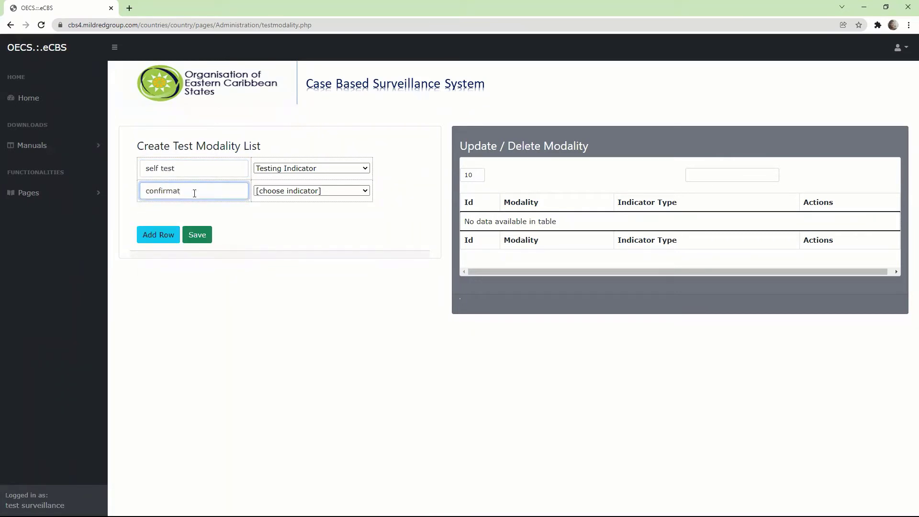
type("orty test")
- Append the code (HTS_SELF) to the self test modality's name
left_click(195, 169)
type("()")
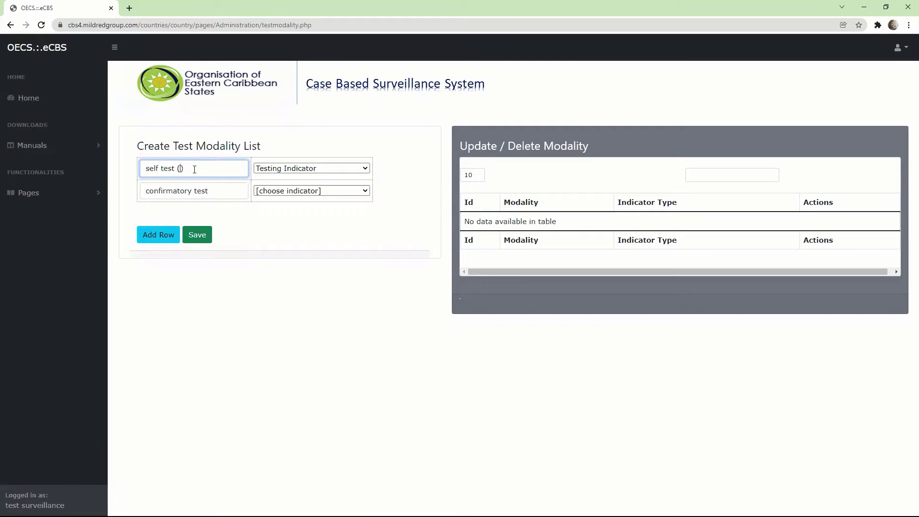
type("HTS_SELF")
- Append the code (HTS_Recent) to the confirmatory test modality's name and assign it Testing Indicator
left_click(225, 192)
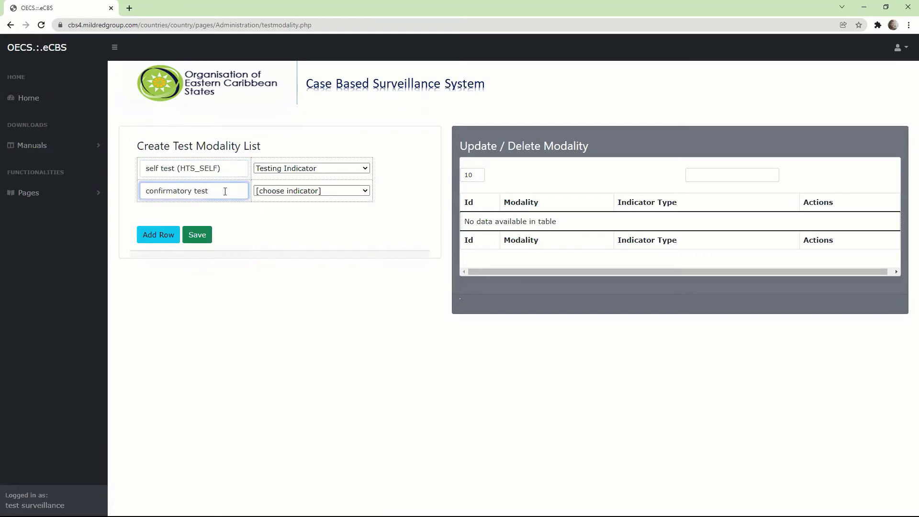
type("()")
type("HTS_Re")
type("cent")
left_click(277, 192)
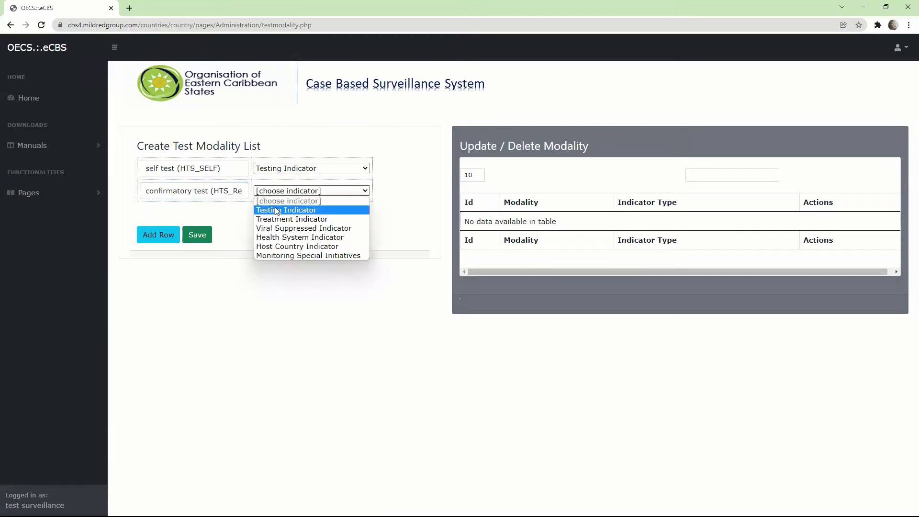
left_click(277, 211)
- Add a third modality with Rapid test for Recent Infection before RTRI, assign it Testing Indicator, and add a fourth blank row
left_click(155, 235)
left_click(186, 214)
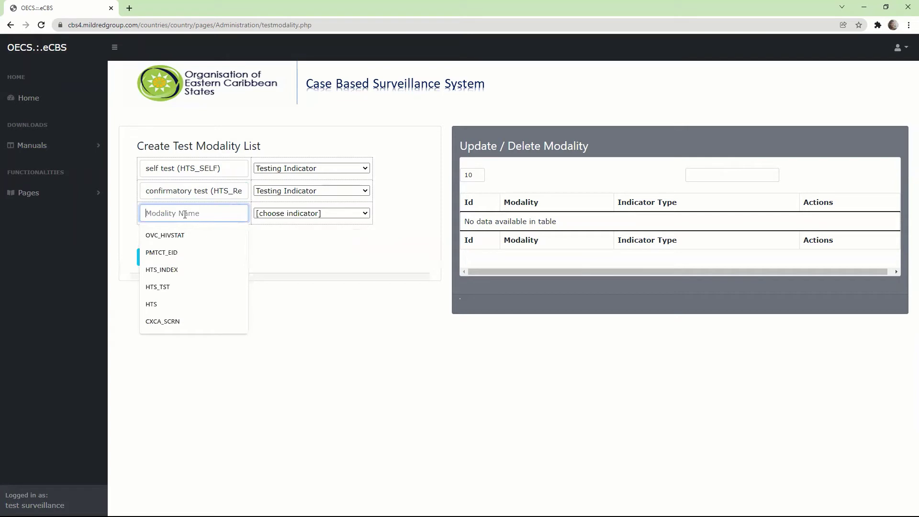
type("RTRI")
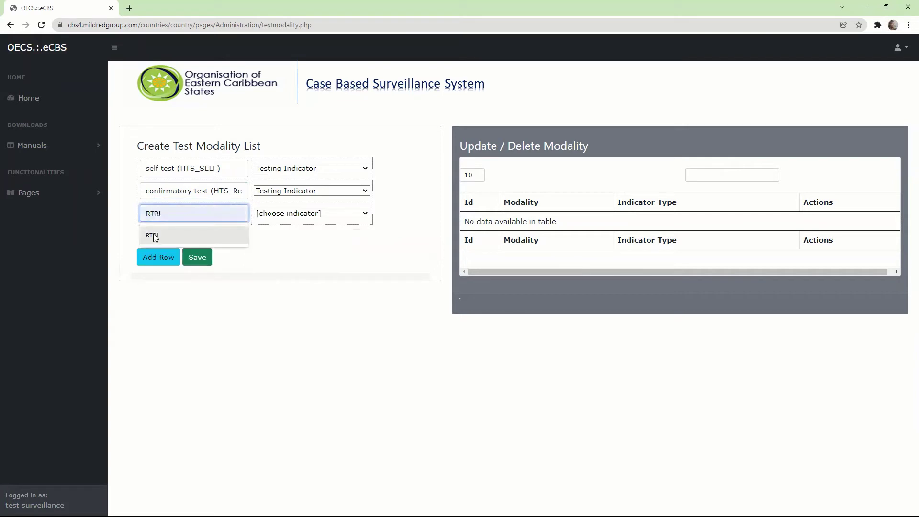
left_click(153, 234)
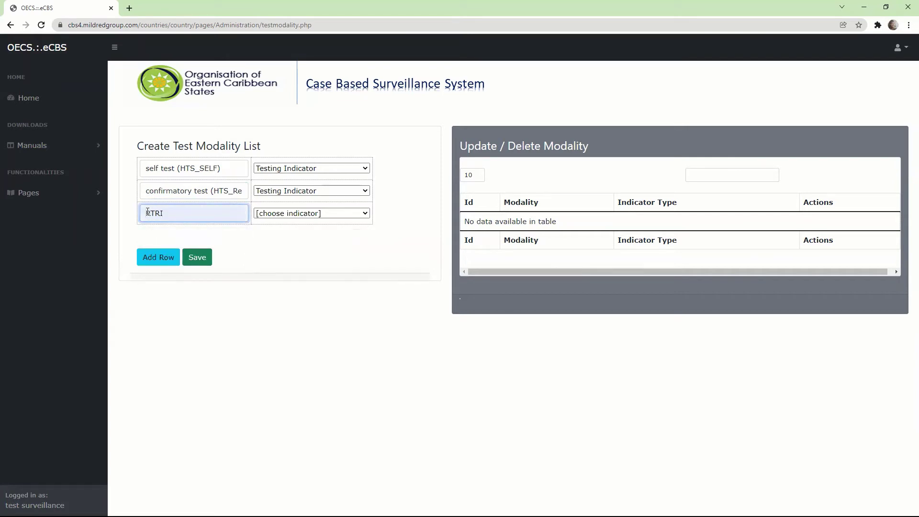
type("R")
type("apid test")
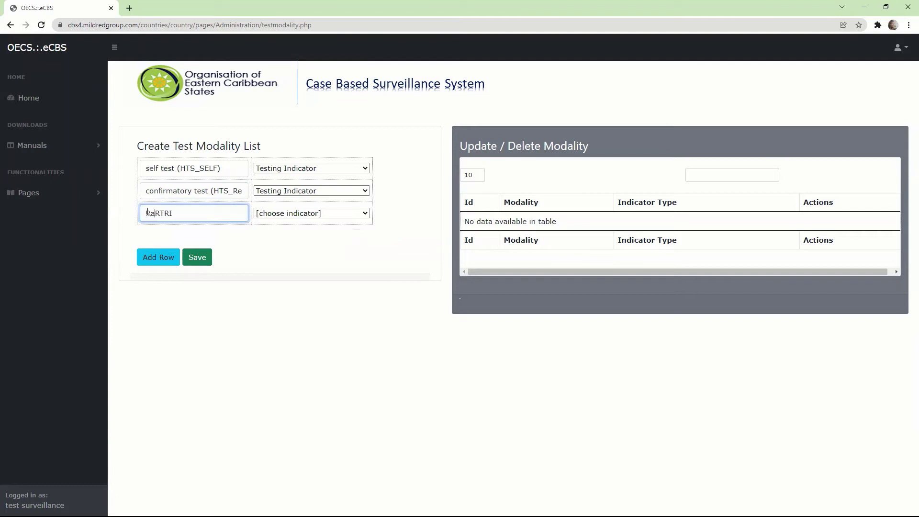
type(" for Recent Infection")
left_click(277, 214)
left_click(278, 233)
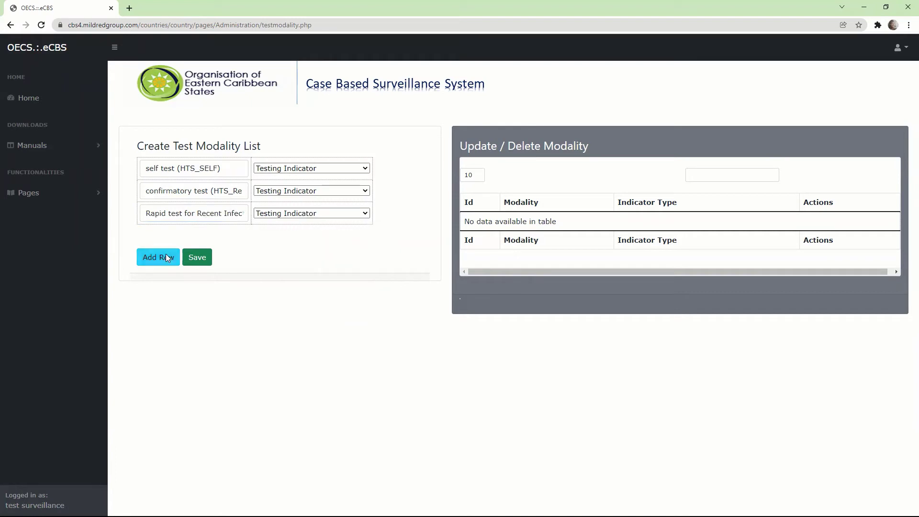
left_click(166, 256)
left_click(201, 235)
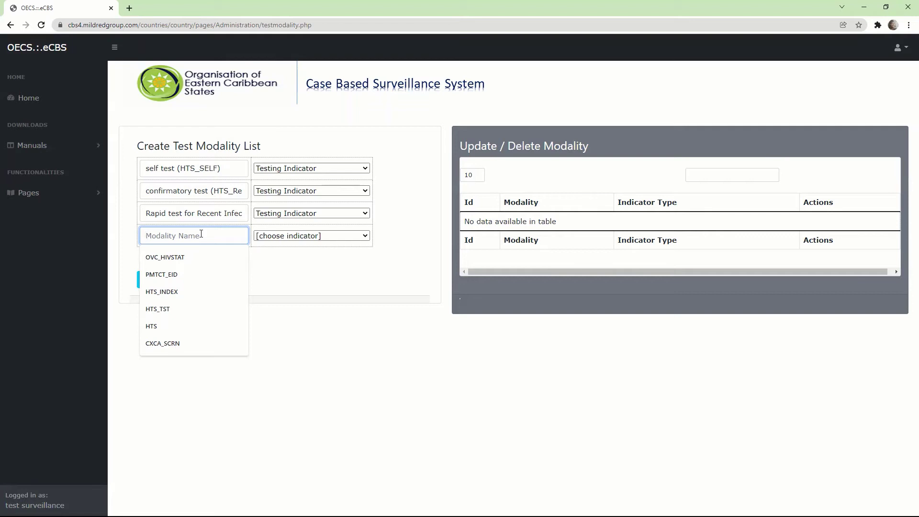
type("H")
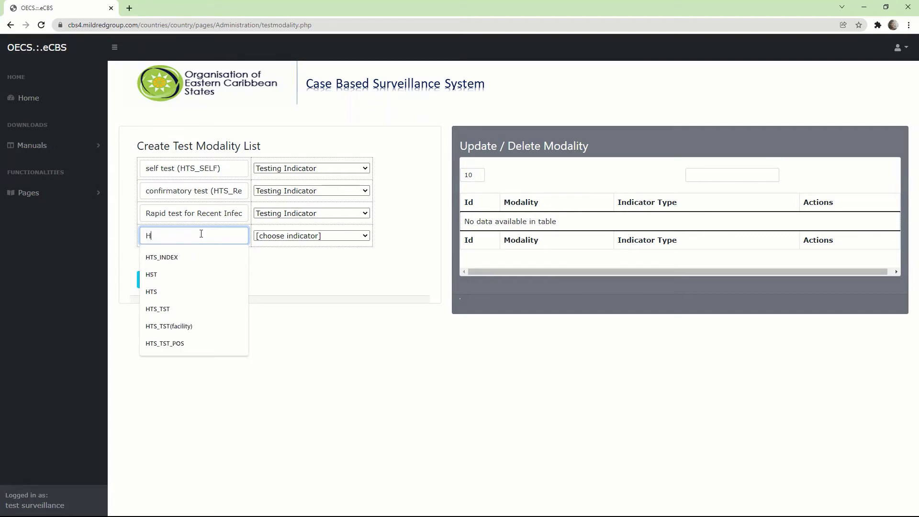
type("TS_INDE")
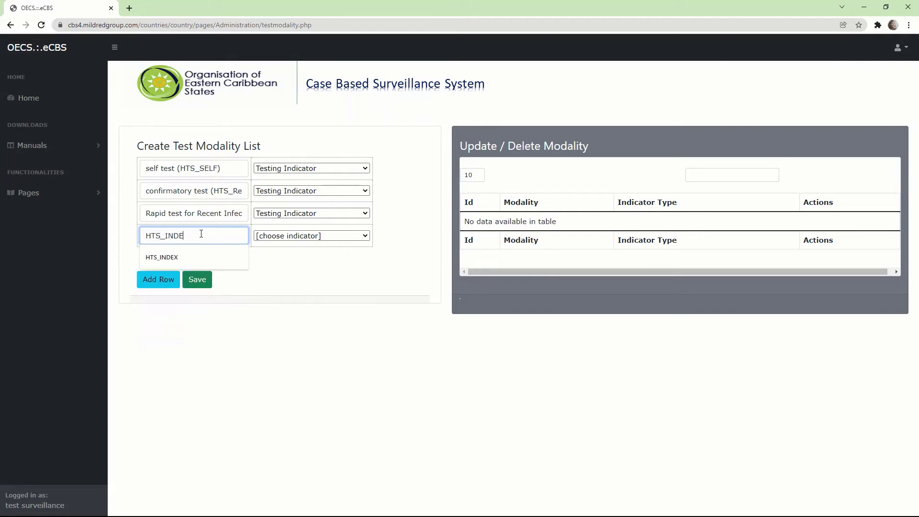
type("X")
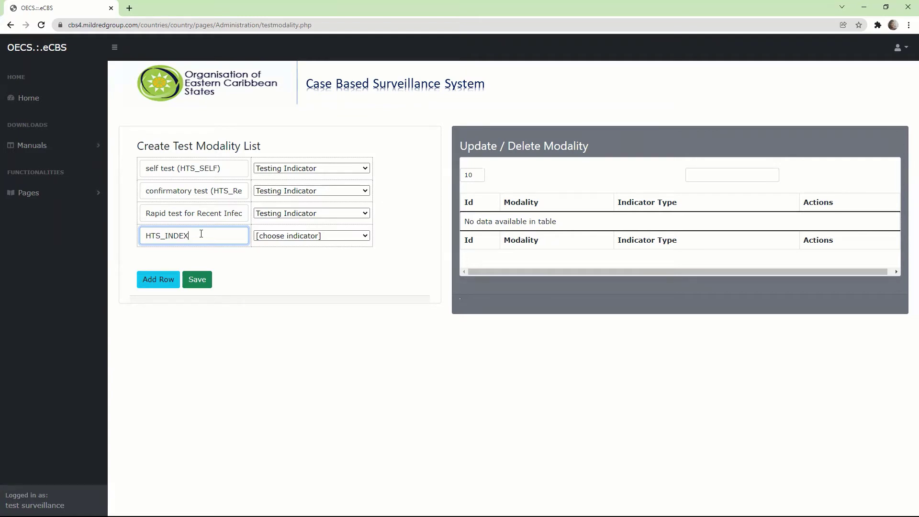
key("BackSpace")
key("BackSpace")
key("BackSpace")
key("BackSpace")
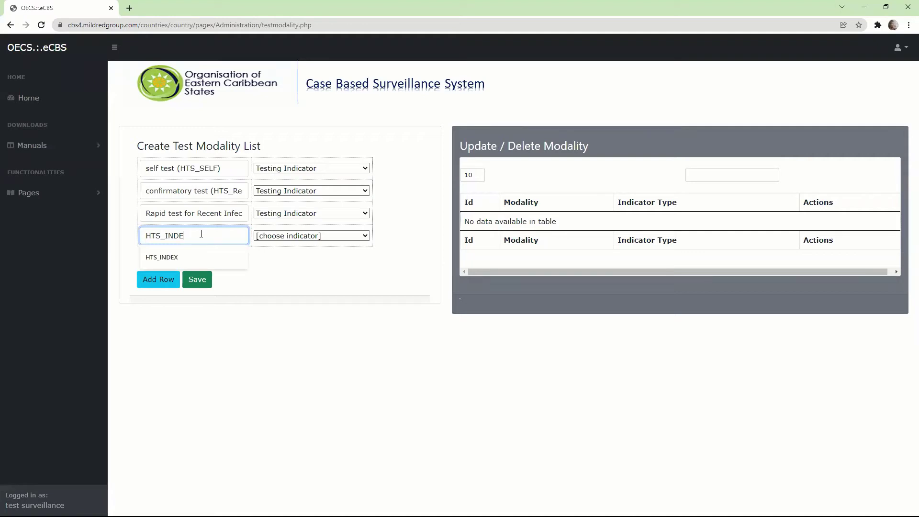
key("BackSpace")
key("BackSpace")
key("BackSpace")
key("BackSpace")
key("BackSpace")
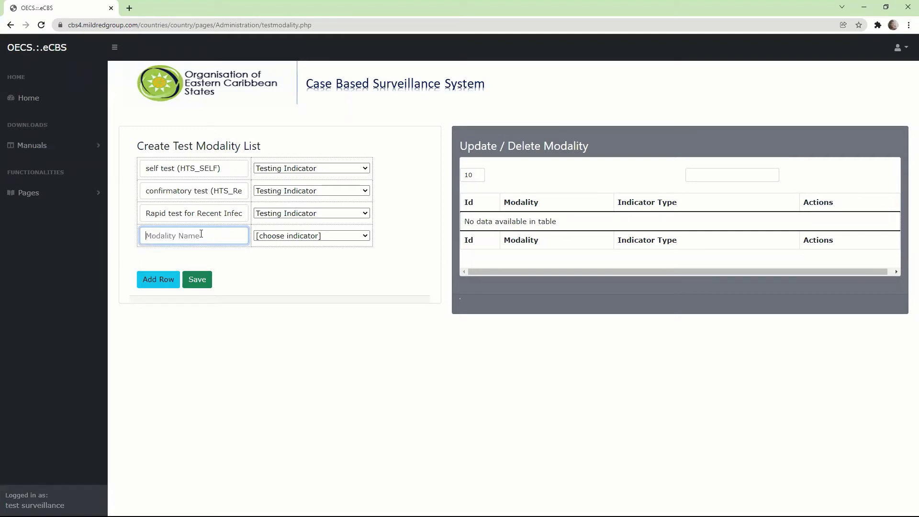
- Name the fourth modality community based testing - index and assign it Testing Indicator
type("community")
type(" based")
type(" testing")
type(" - index")
left_click(289, 237)
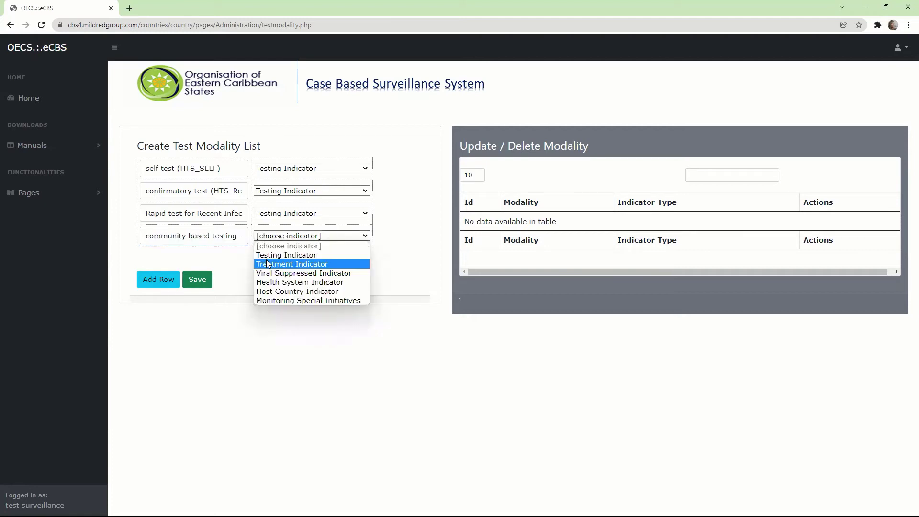
left_click(269, 265)
left_click(287, 237)
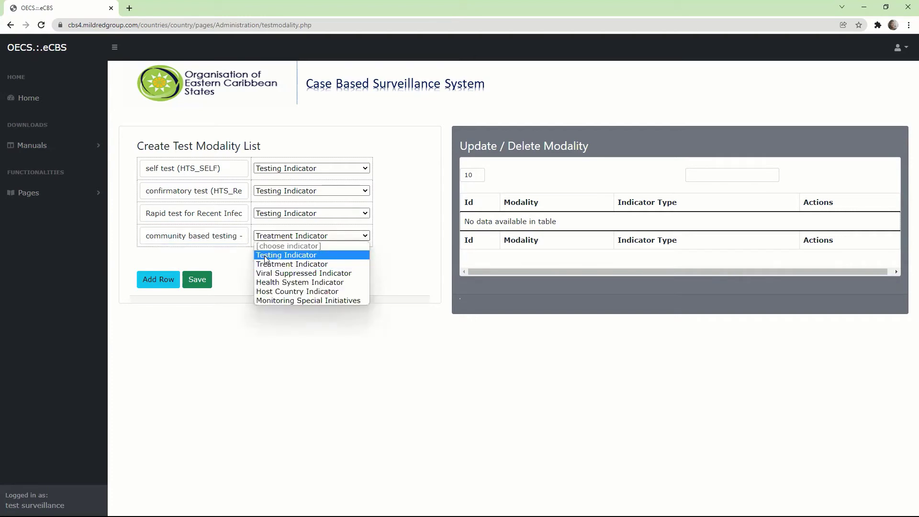
left_click(265, 256)
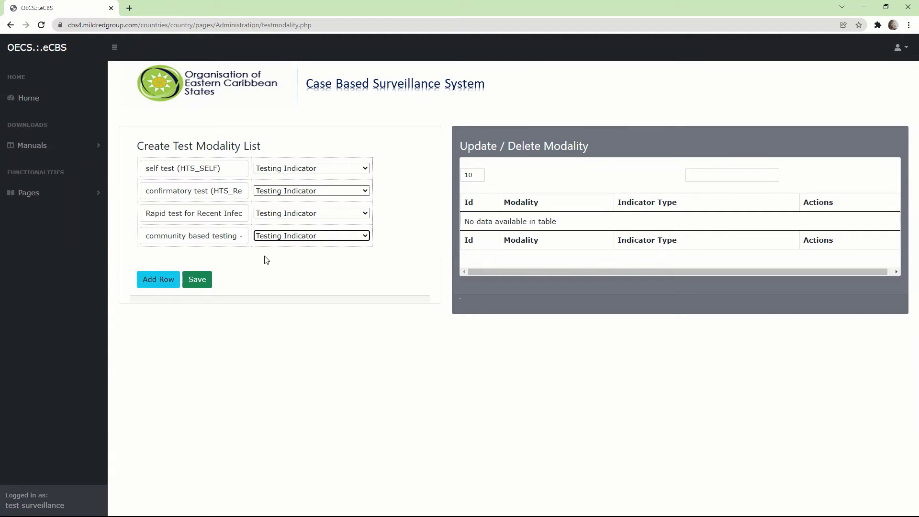
- Add a fifth modality named community based testing - mobile and assign it Testing Indicator
left_click(153, 283)
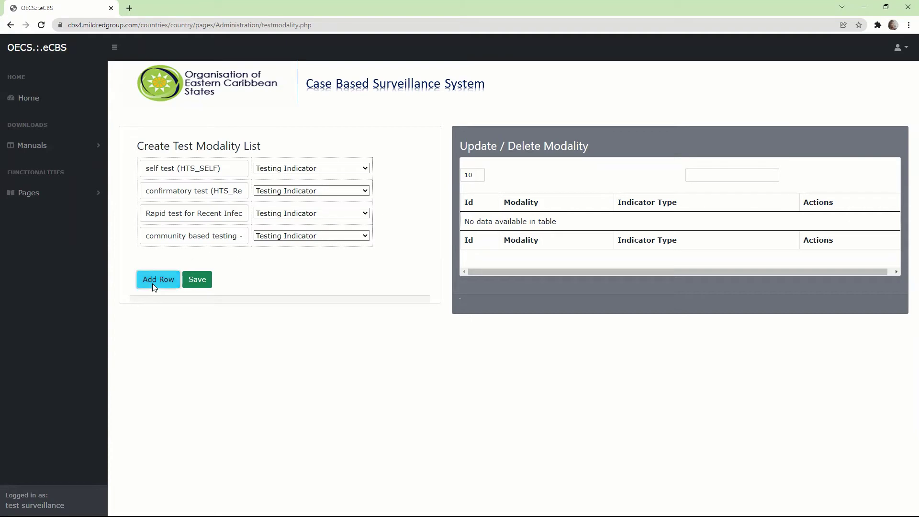
left_click(173, 259)
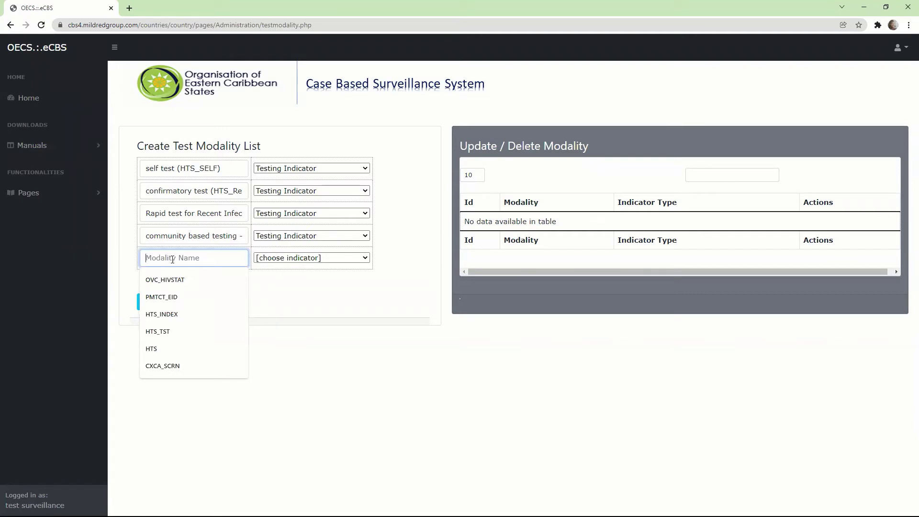
type("community ")
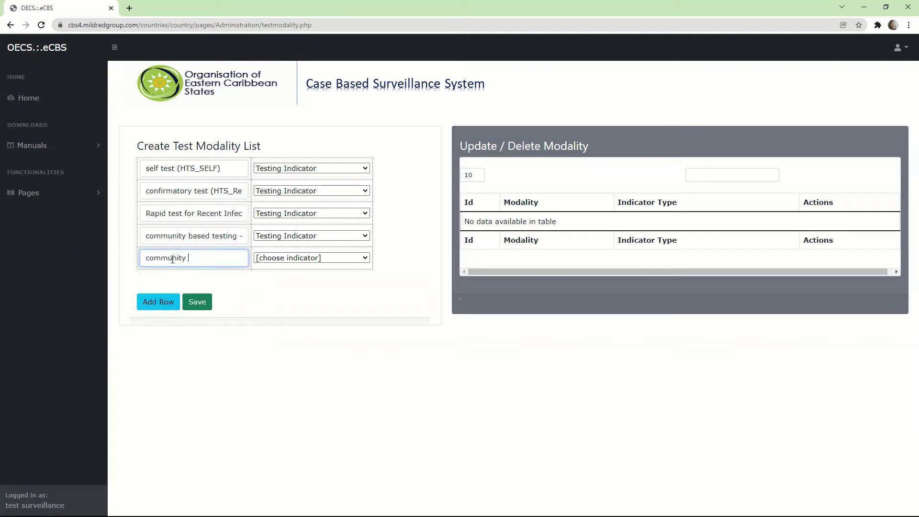
type("based testing - mobile")
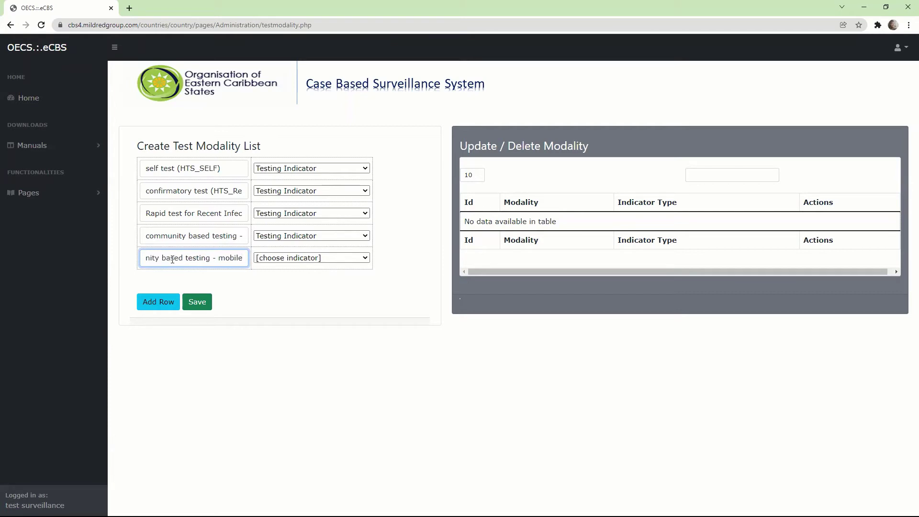
left_click(295, 261)
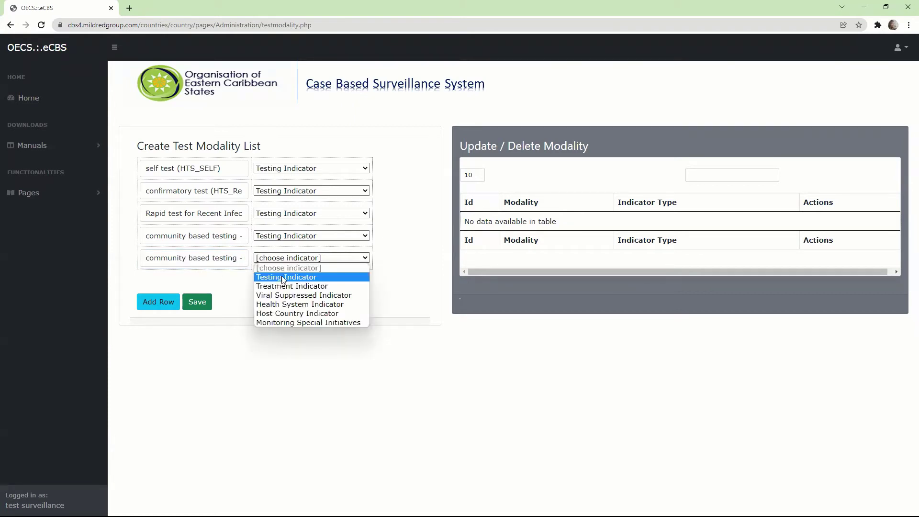
left_click(283, 278)
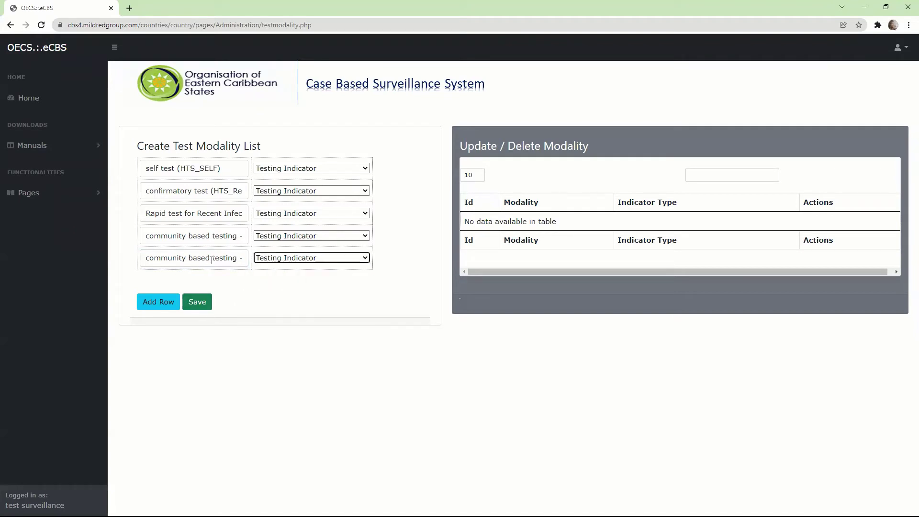
- Add a sixth modality named VCT - Health Facility and assign it Testing Indicator
left_click(154, 302)
left_click(180, 278)
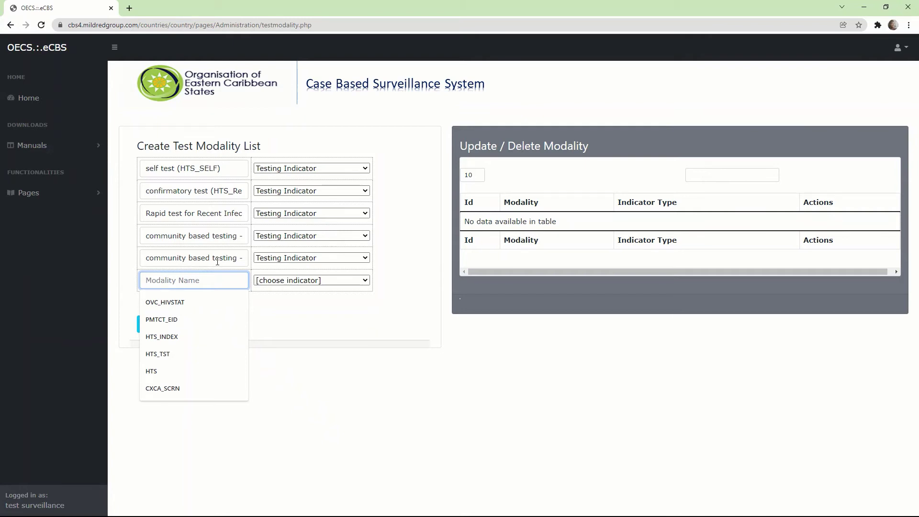
left_click(218, 261)
left_click(192, 279)
type("VCT ")
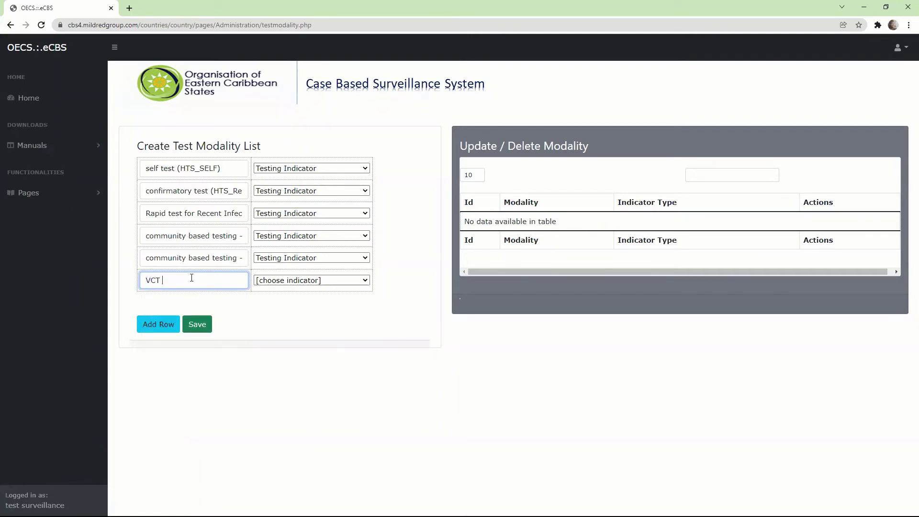
type("- Healthy  Facility")
left_click(271, 281)
left_click(272, 300)
- Add a seventh modality named VCT - NGO and assign it Testing Indicator
left_click(158, 324)
left_click(173, 299)
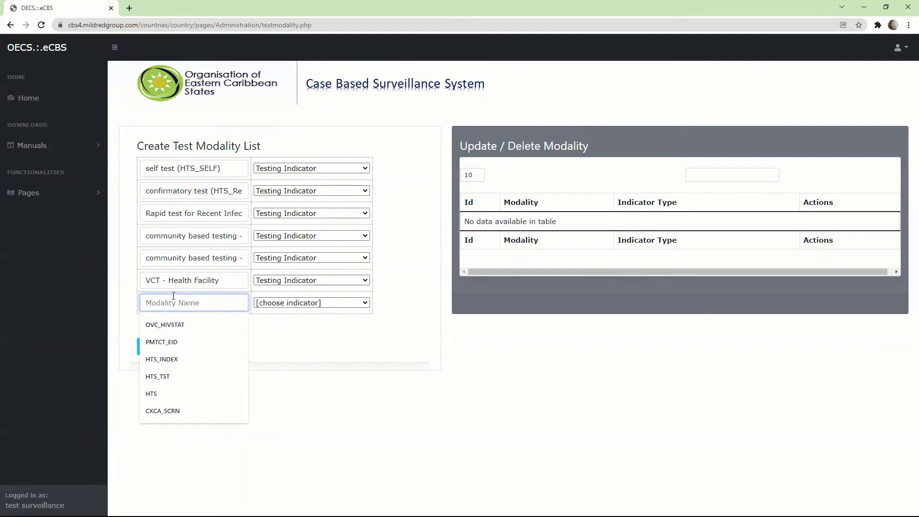
type("VCT - NGO")
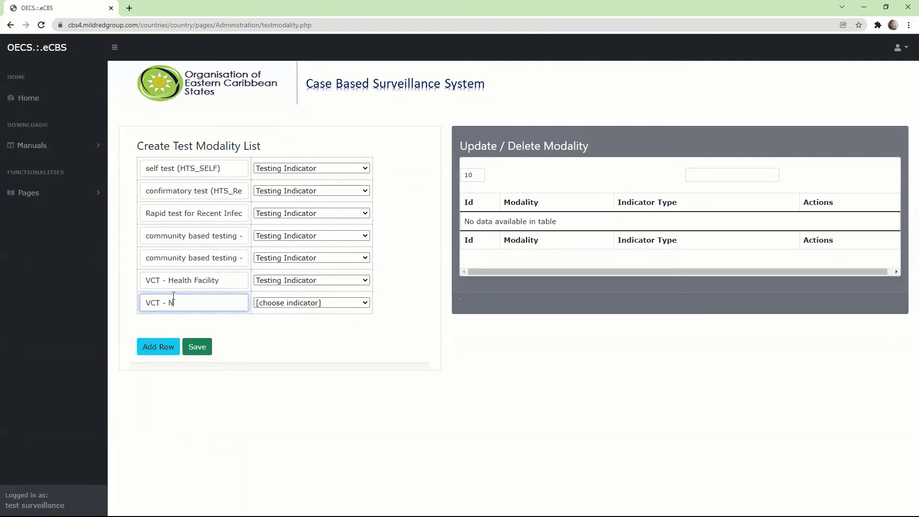
left_click(309, 303)
left_click(297, 314)
- Add an eighth modality named TB and assign it Testing Indicator
left_click(162, 350)
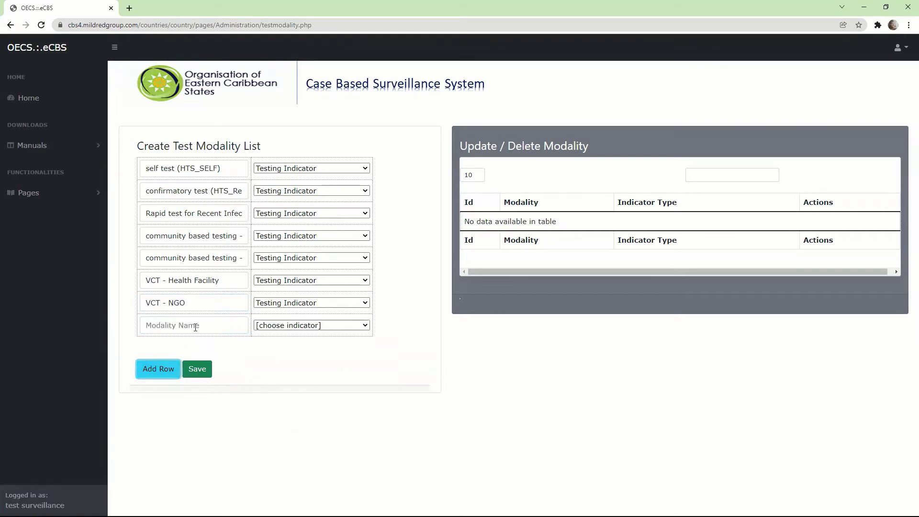
left_click(184, 327)
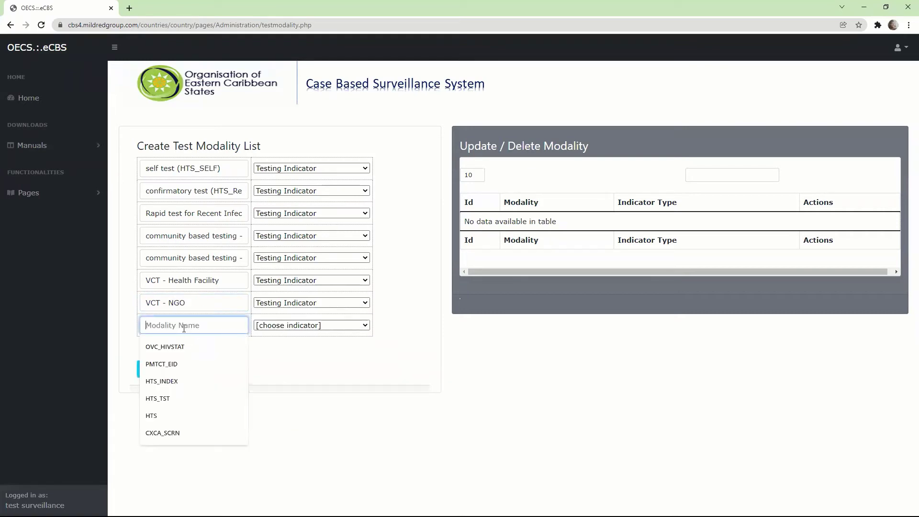
type("TB")
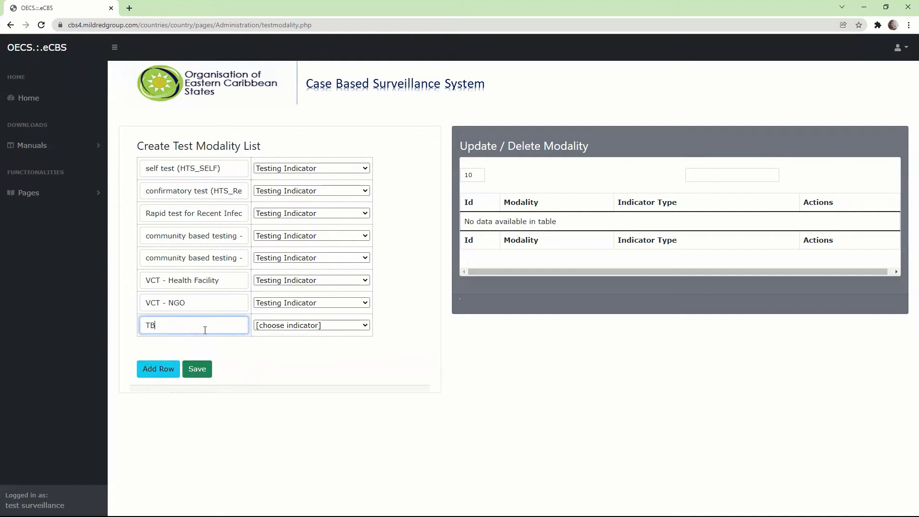
left_click(282, 328)
left_click(280, 345)
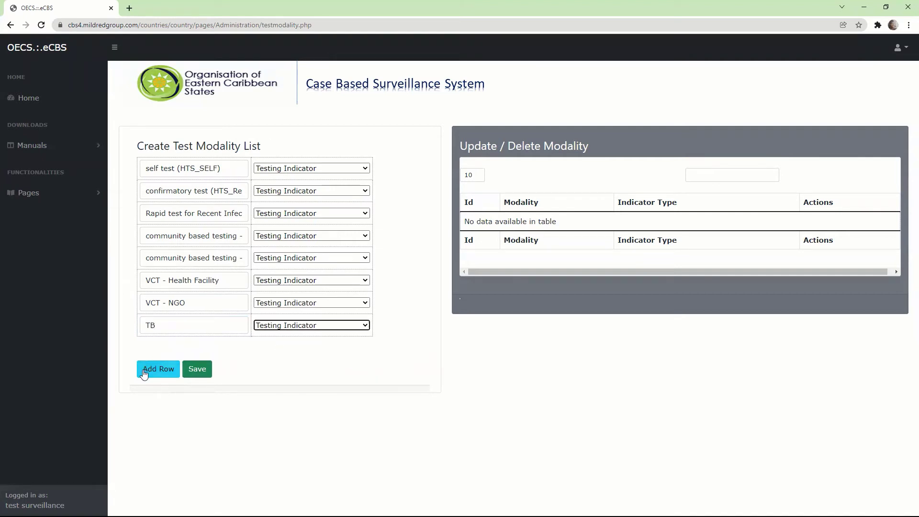
- Add a ninth modality named VMMC and assign it Testing Indicator
left_click(146, 370)
left_click(185, 341)
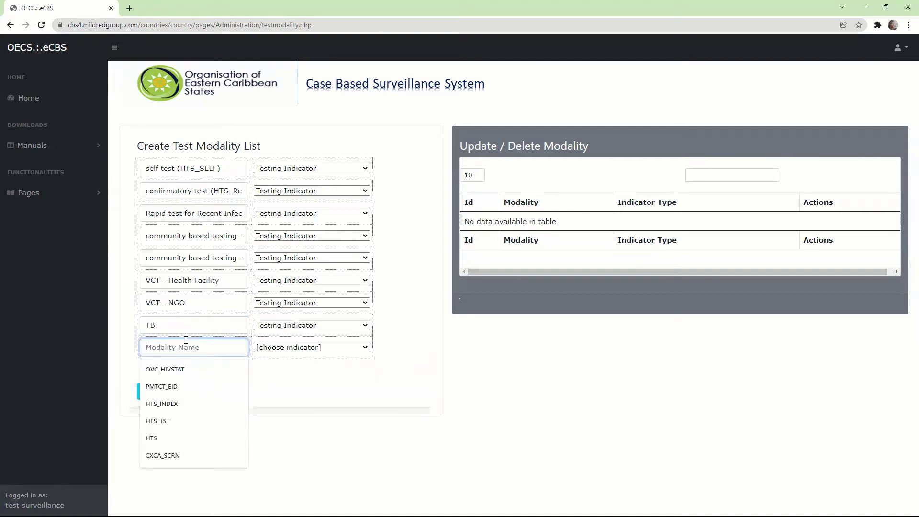
type("VMMC")
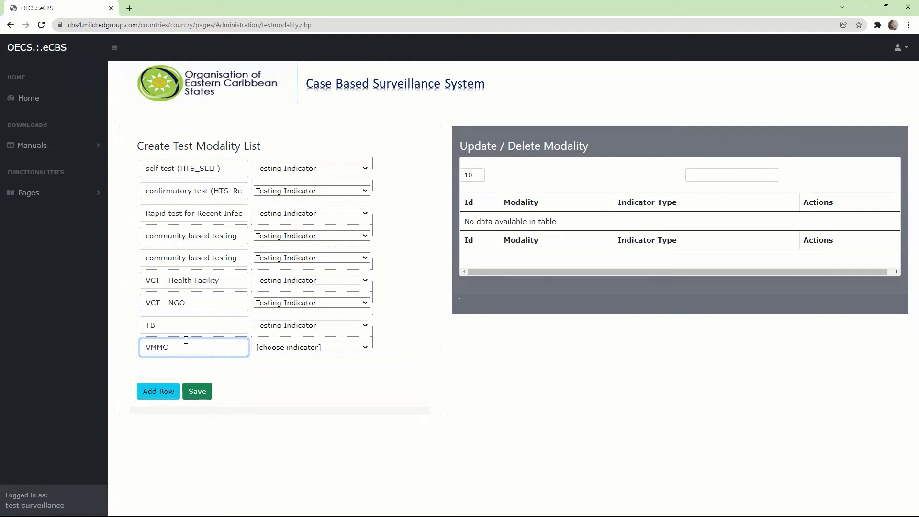
left_click(277, 347)
left_click(276, 366)
- Add a tenth modality named PITC - Emergency and assign it Testing Indicator
left_click(165, 391)
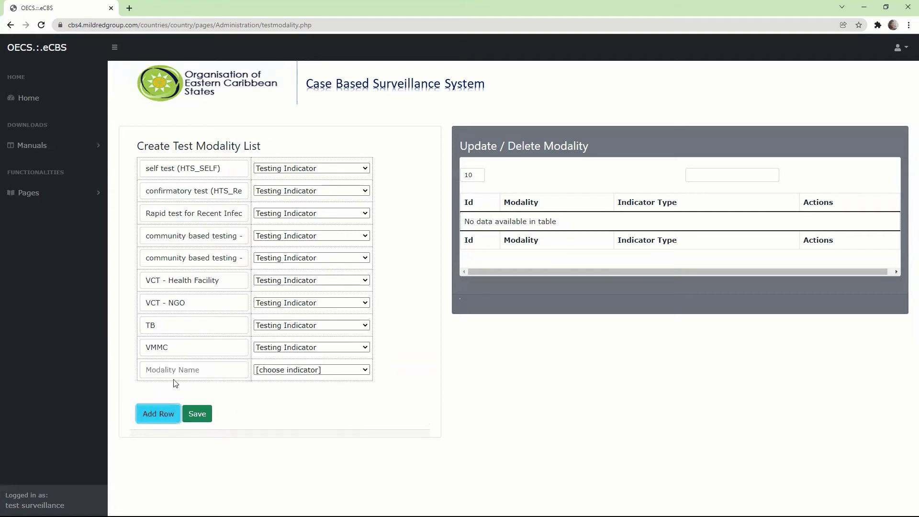
left_click(176, 373)
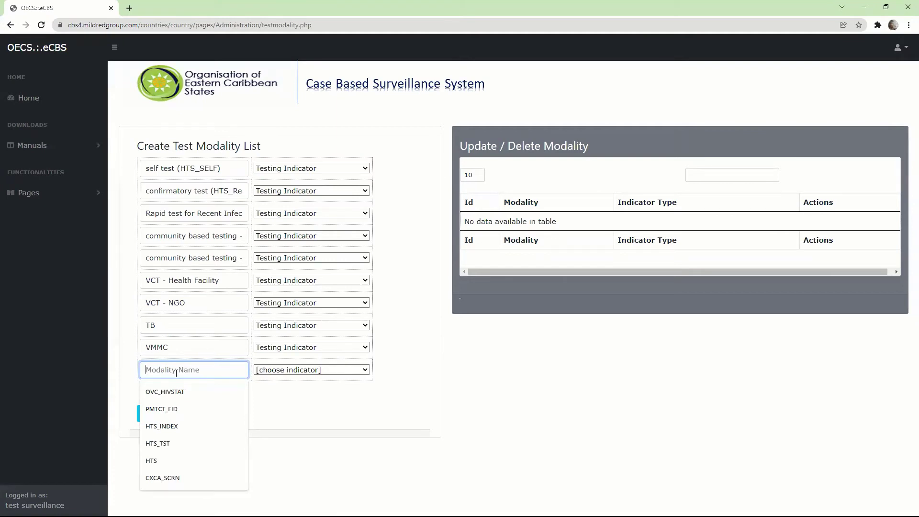
type("PITC")
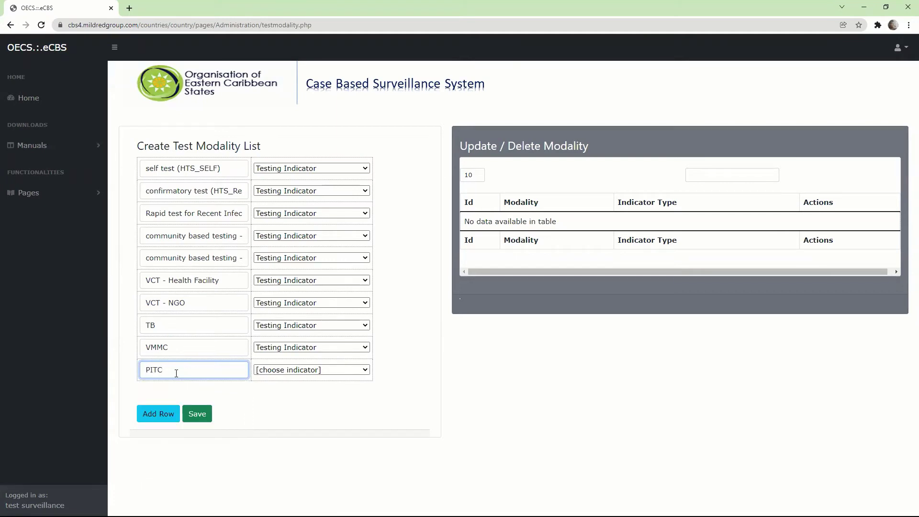
type(" - Emergency")
left_click(281, 374)
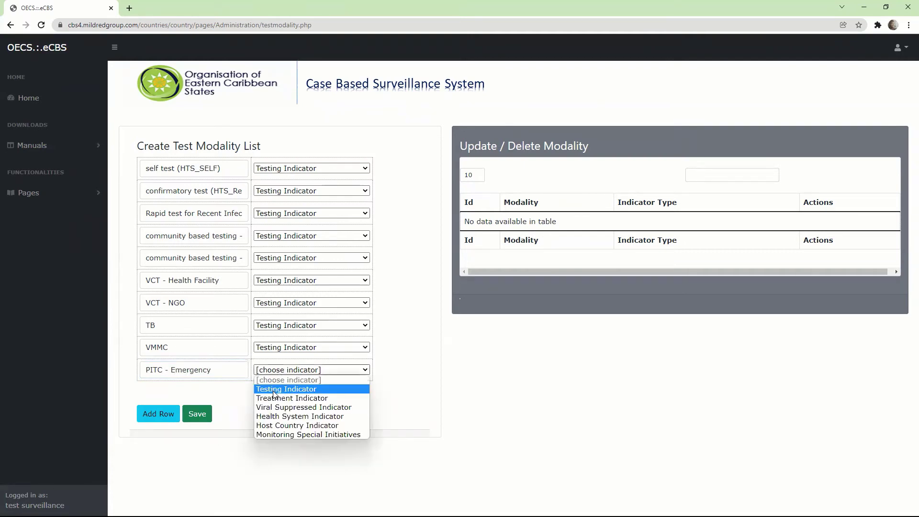
left_click(286, 389)
- Add an eleventh modality named PITC - Inpatient and assign it Testing Indicator
left_click(158, 414)
left_click(178, 392)
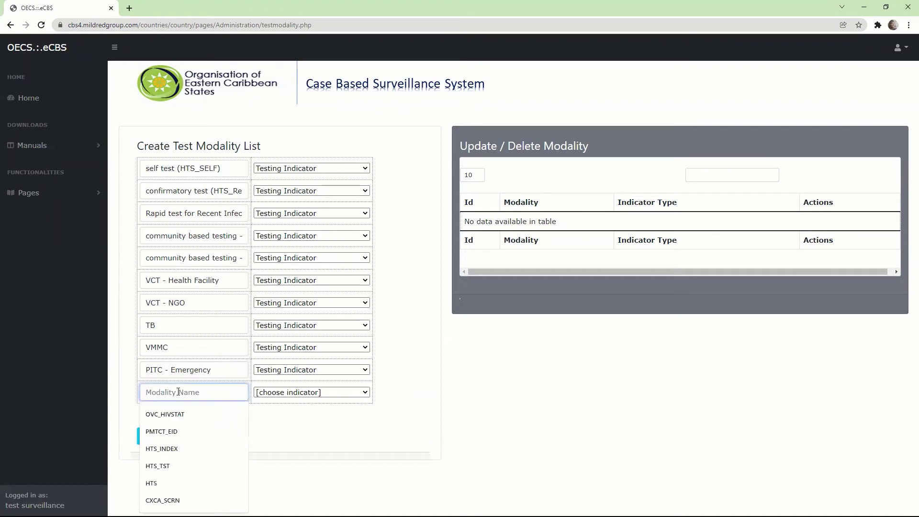
type("PITC - ")
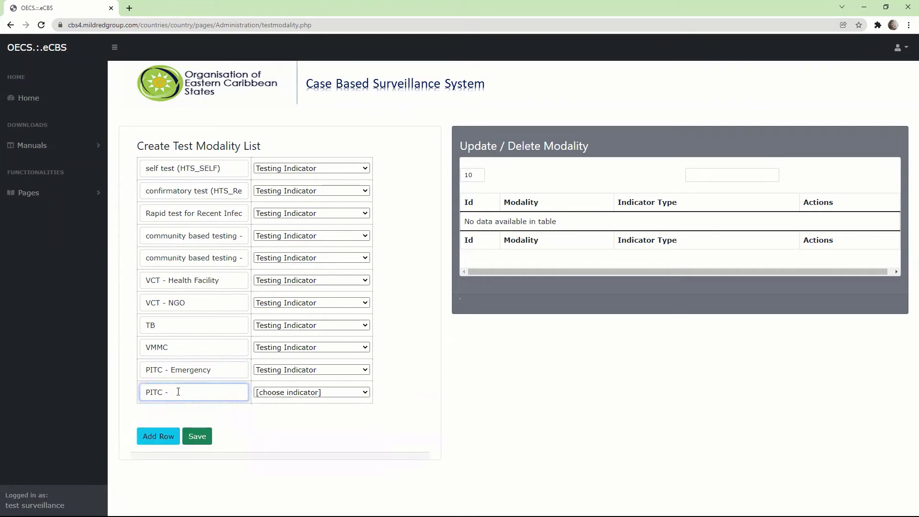
type("Inpatient")
left_click(284, 393)
left_click(267, 416)
- Add a twelfth modality named PITC - malnutrition and assign it Testing Indicator
left_click(158, 437)
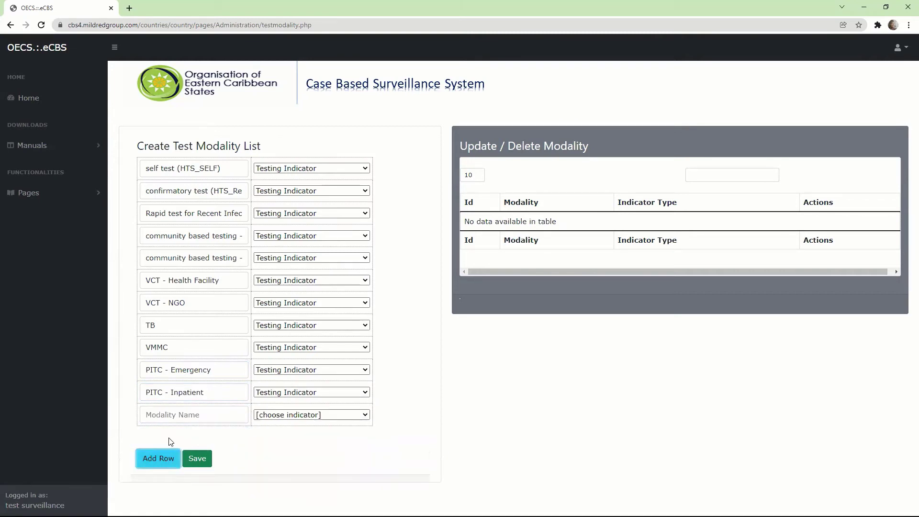
left_click(183, 415)
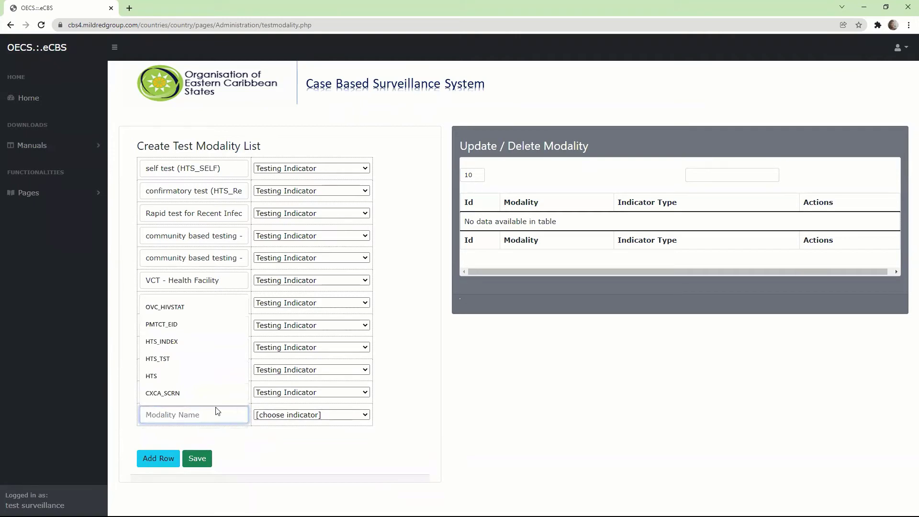
type("PITC - malnu")
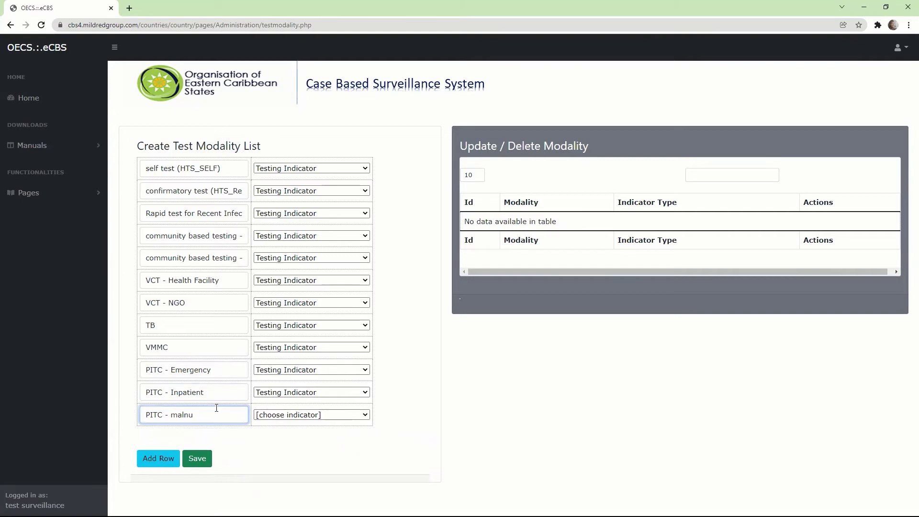
type("trition")
left_click(261, 415)
left_click(267, 434)
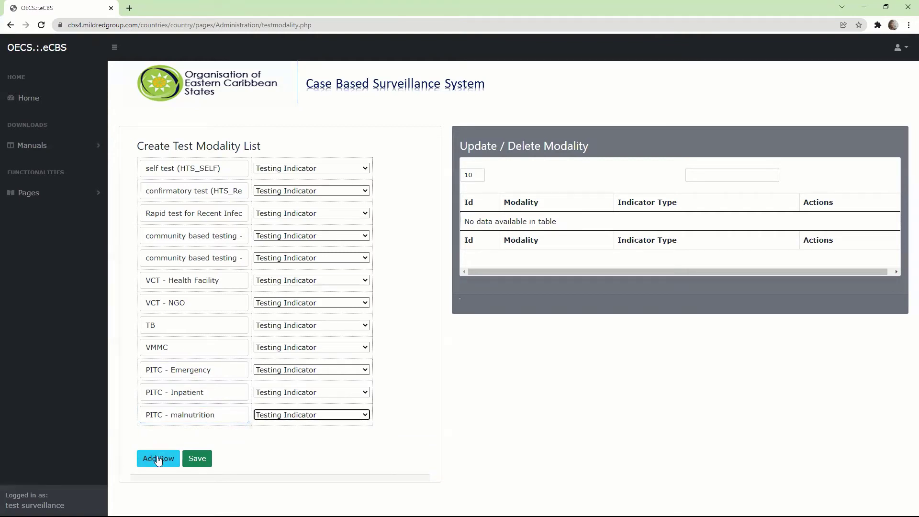
- Add a thirteenth modality named PMTCT (ANC 1) with Testing Indicator and save the whole modality list
left_click(158, 459)
left_click(198, 436)
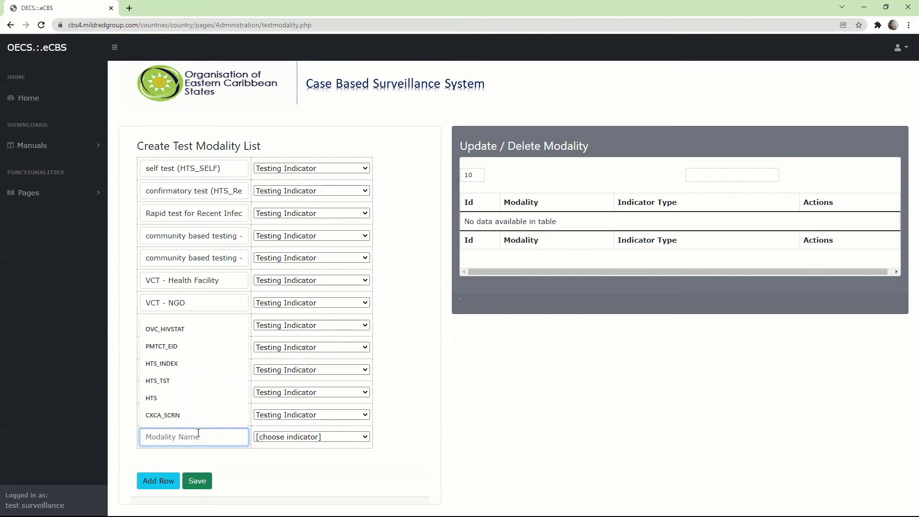
type("PITC")
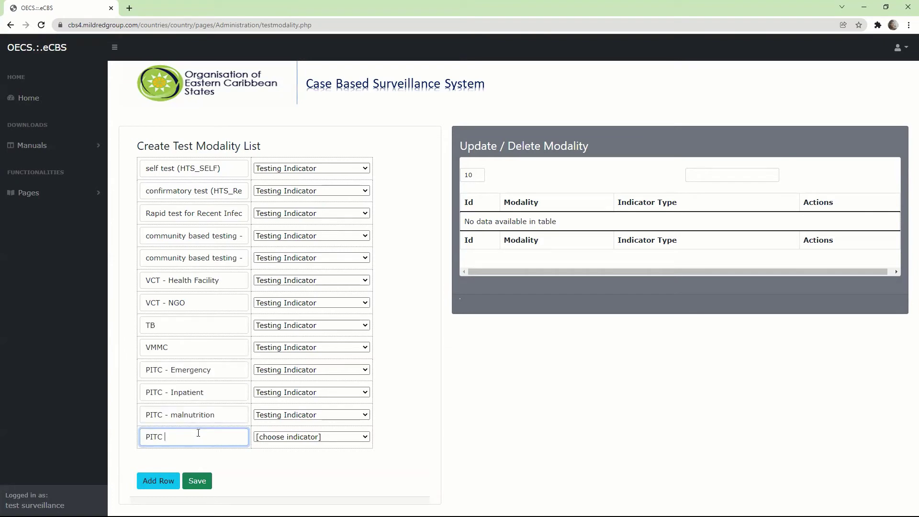
type(" -")
key("BackSpace")
key("BackSpace")
key("BackSpace")
type("M")
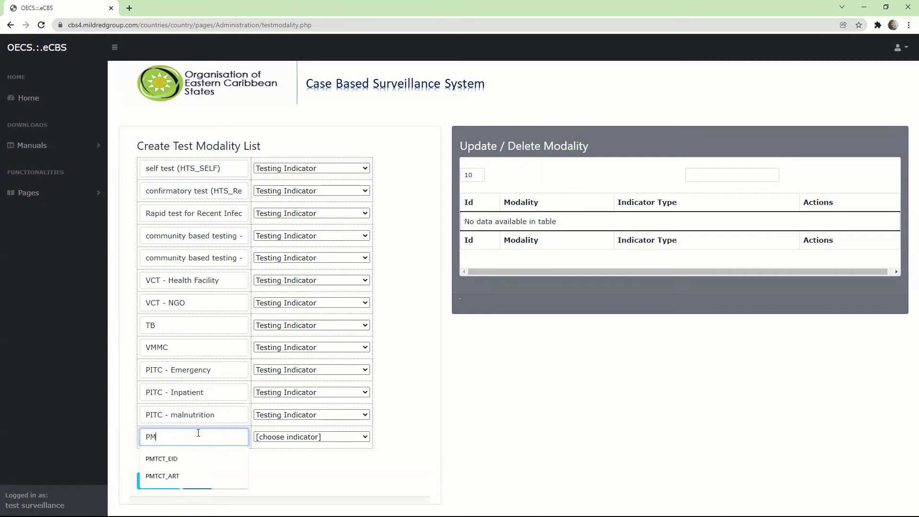
type("TCT ()")
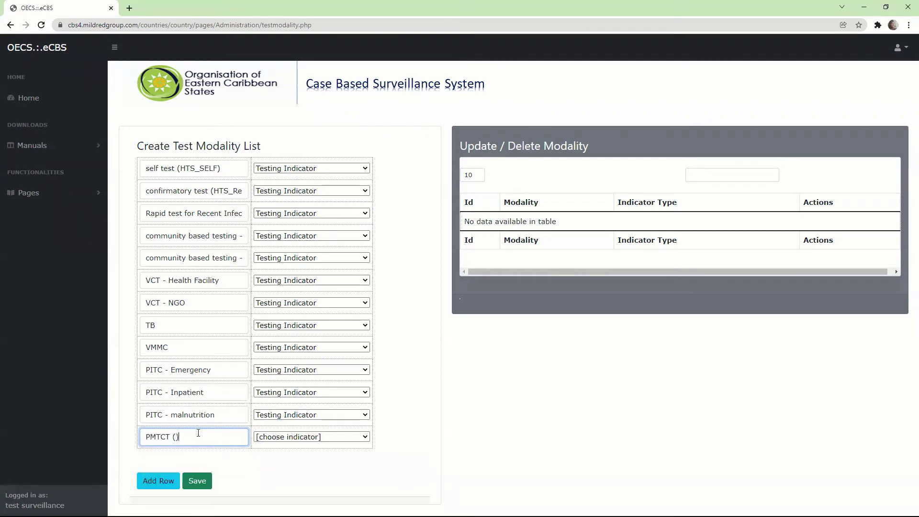
key("Left")
type("ANC 1")
key("BackSpace")
type("1")
left_click(297, 438)
left_click(285, 457)
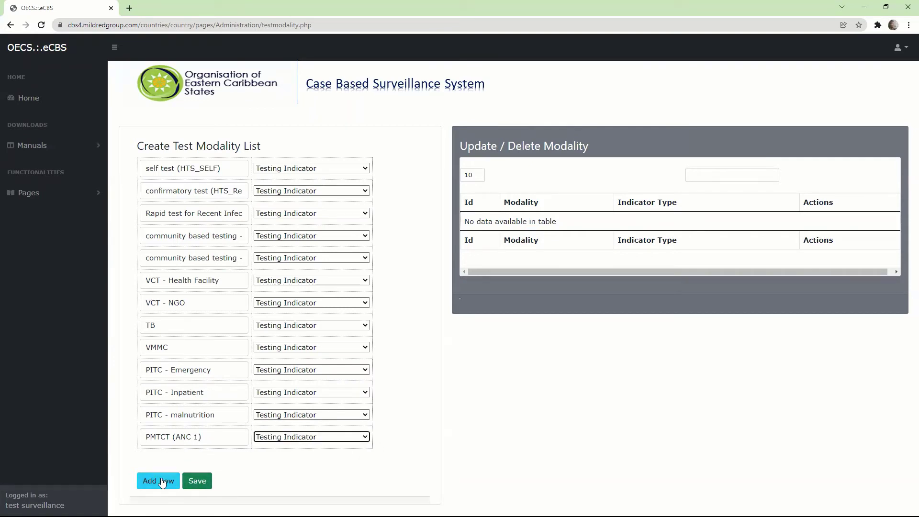
left_click(197, 480)
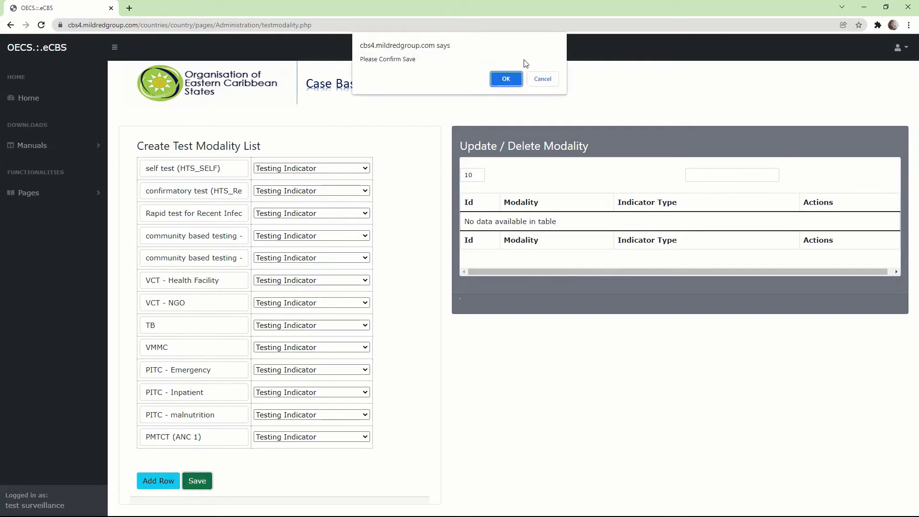
left_click(508, 79)
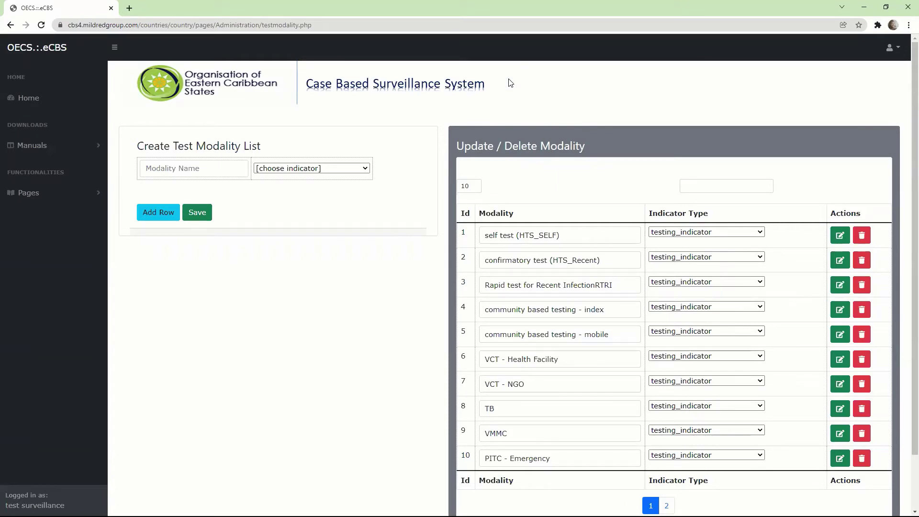
- Create one more test modality named STI with Testing Indicator and save it
left_click(203, 174)
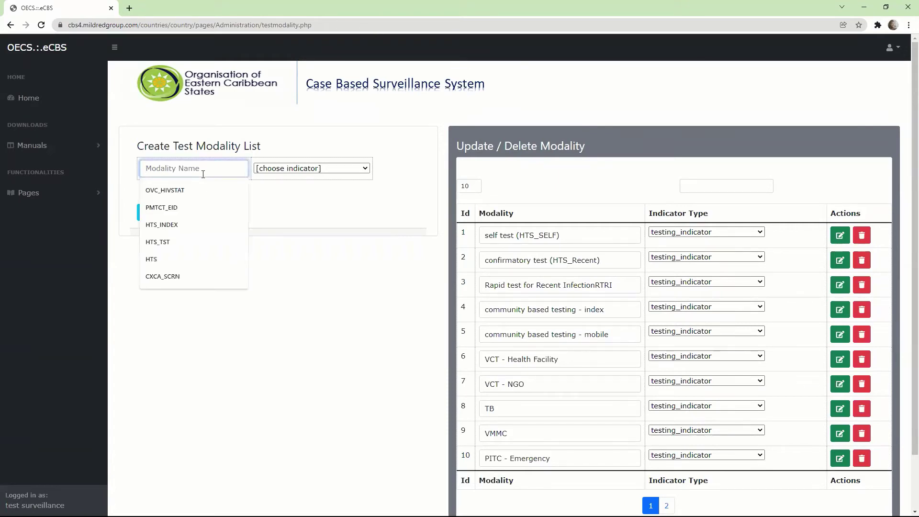
type("STI")
left_click(276, 171)
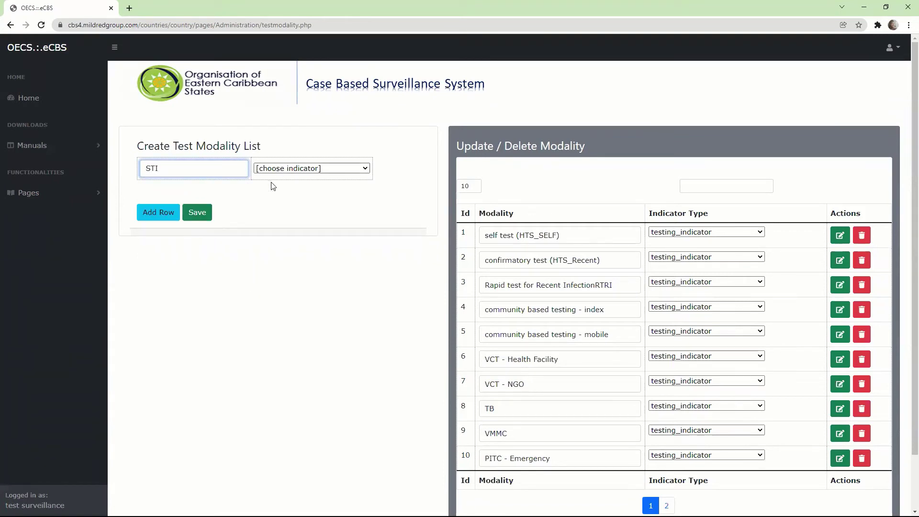
left_click(271, 188)
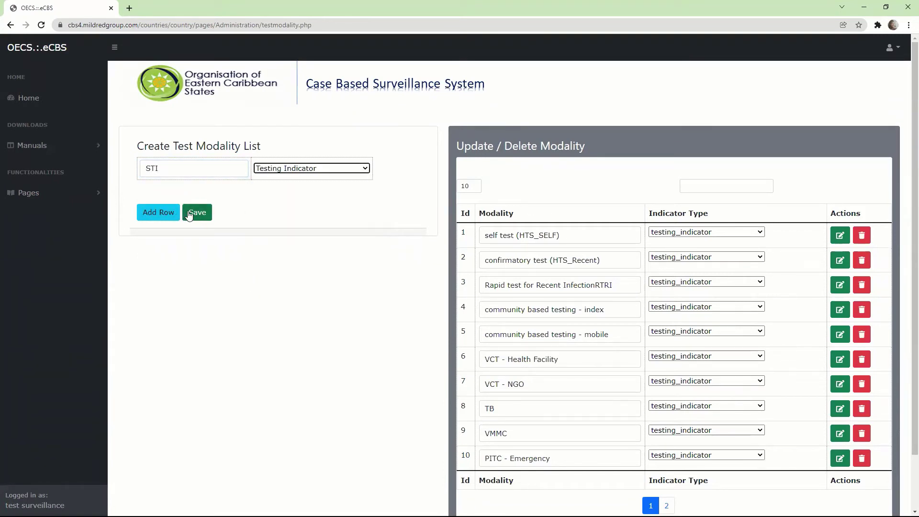
left_click(196, 212)
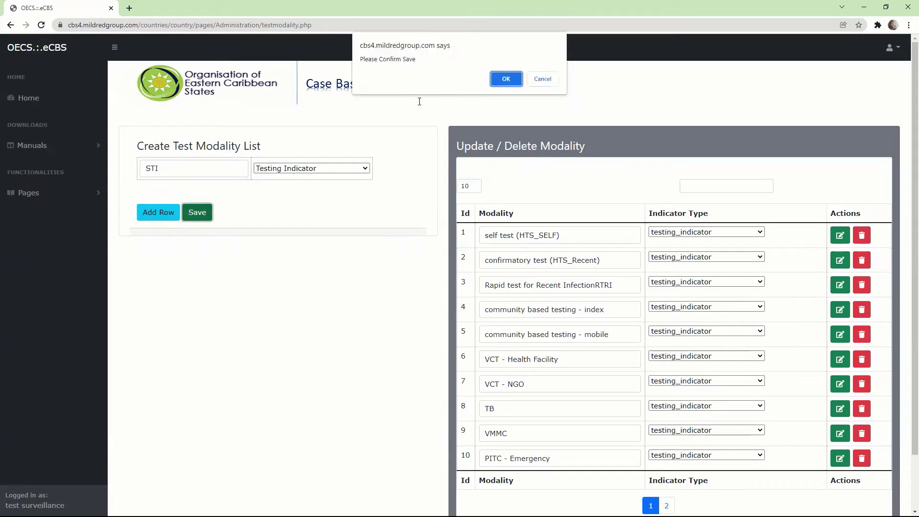
left_click(500, 84)
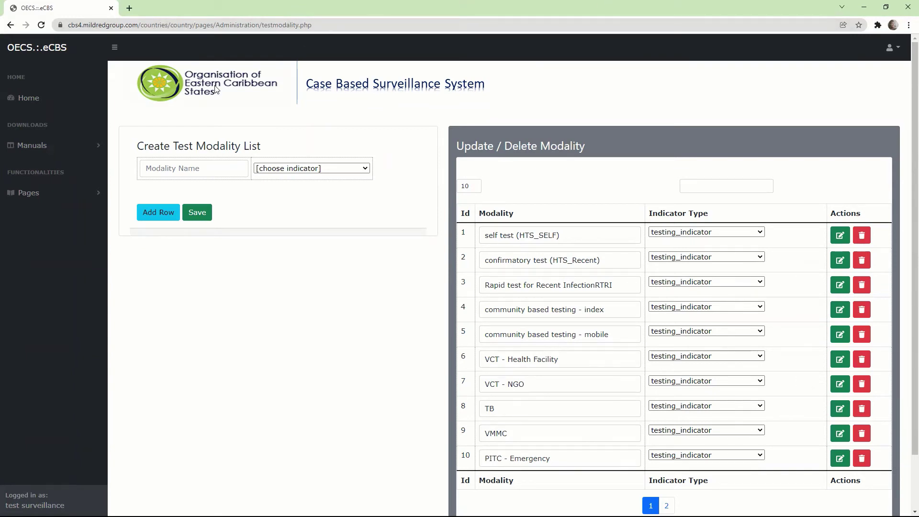
- Open the Create Vaccination Schedule configuration page
left_click(29, 193)
left_click(49, 214)
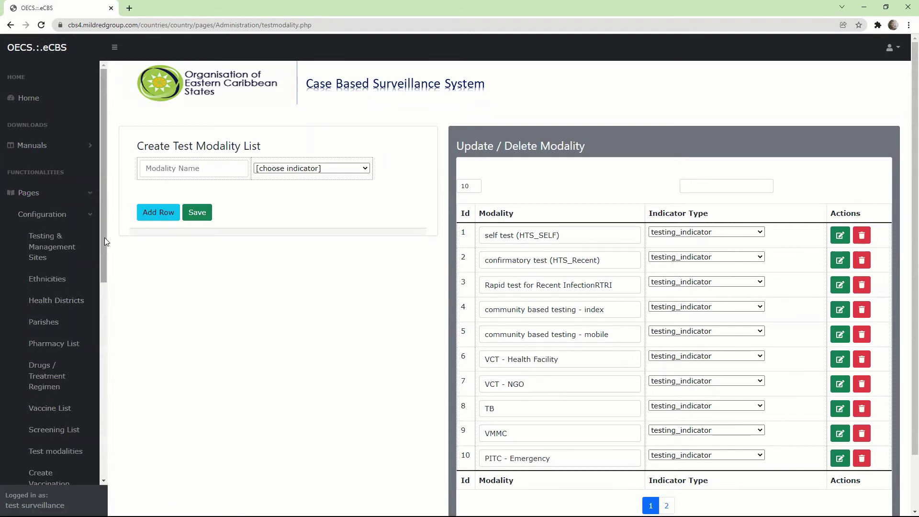
left_click_drag(104, 237, 87, 369)
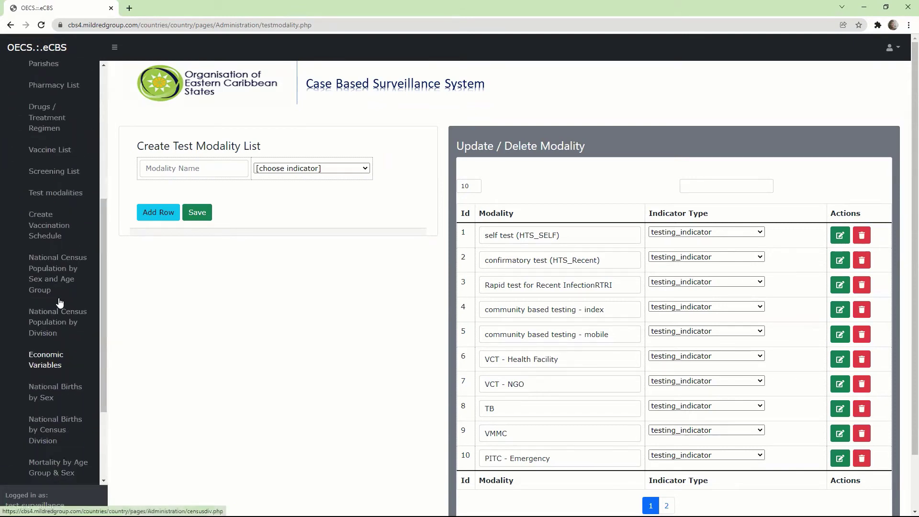
left_click(48, 226)
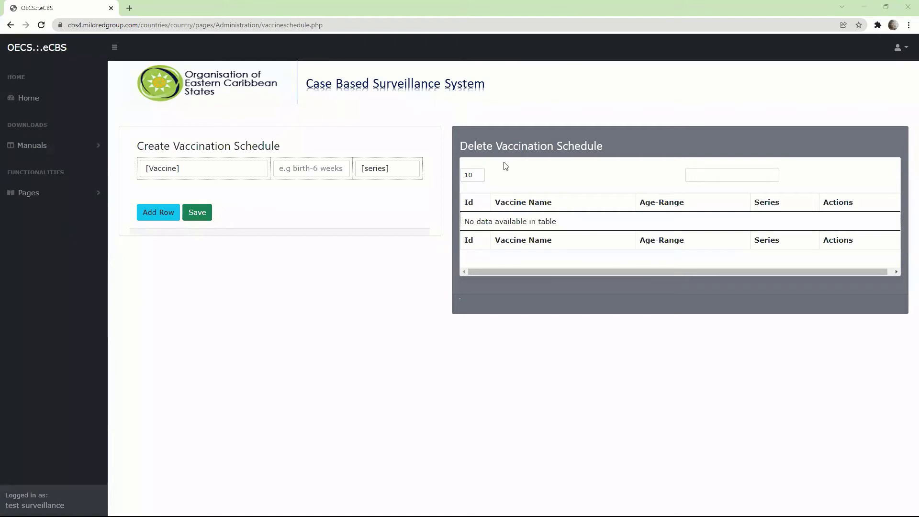
- Fill the first vaccination schedule row with Hepatitis B, age range Birth and series First Dose
left_click(219, 166)
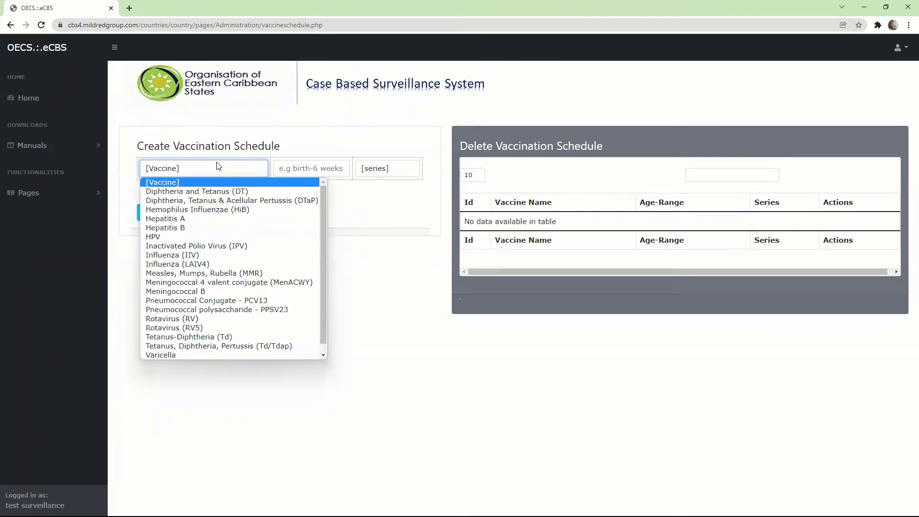
left_click(182, 233)
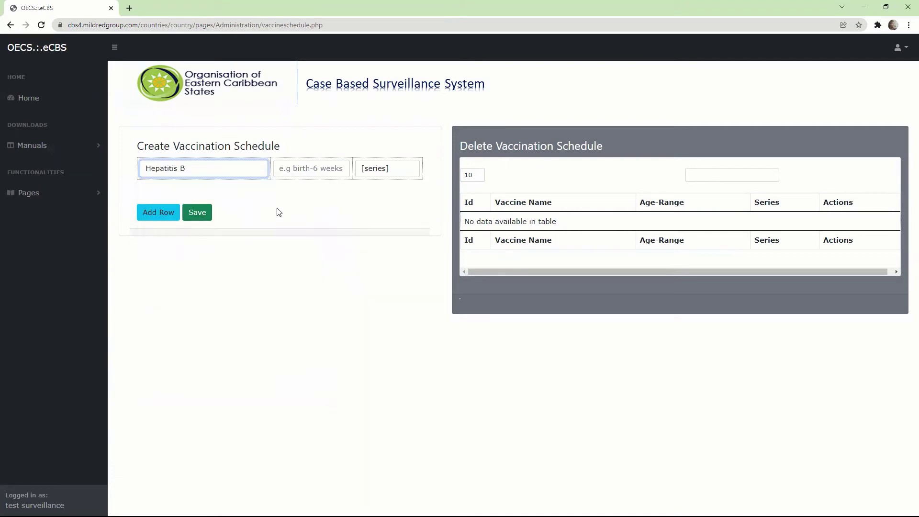
left_click(313, 171)
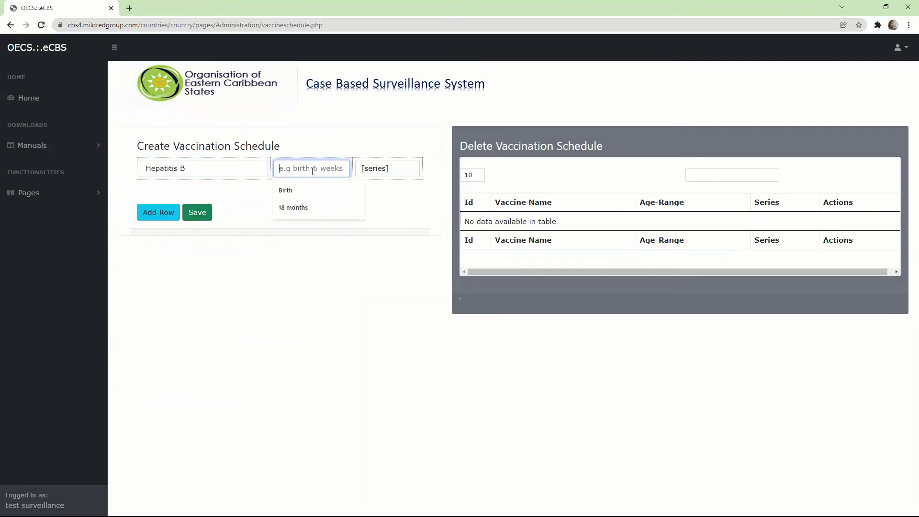
key("Down")
key("Return")
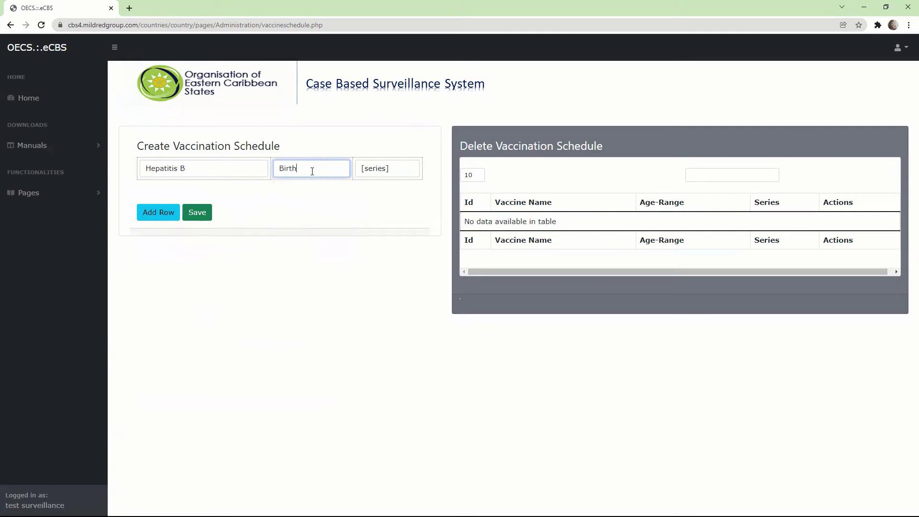
left_click(390, 171)
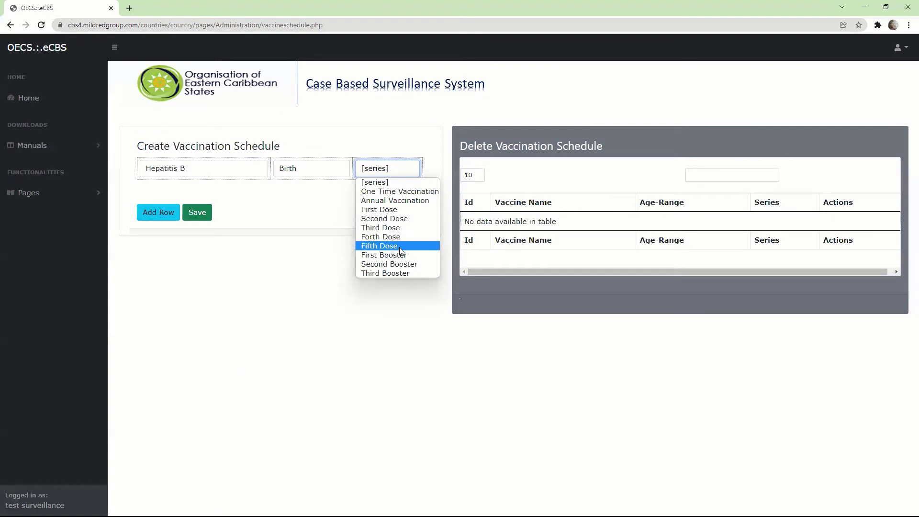
left_click(399, 210)
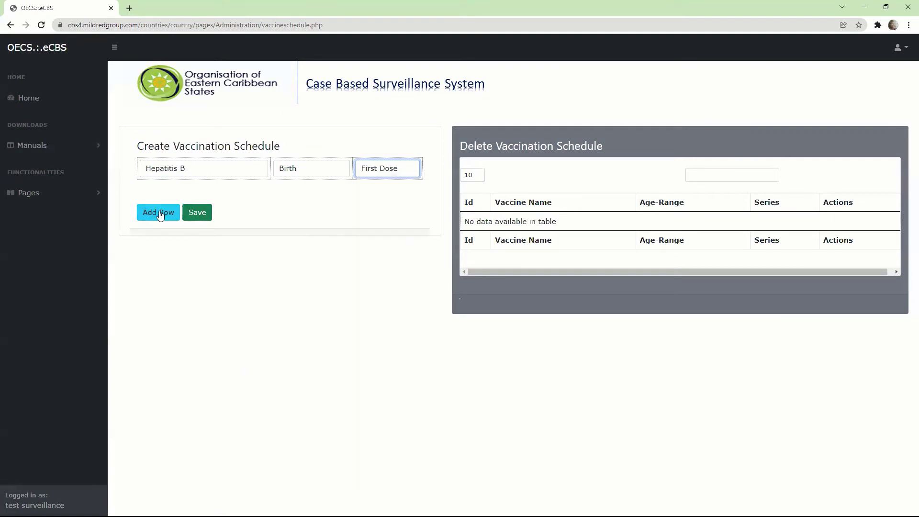
- Add a second vaccination schedule row for Hepatitis B with age range 1-2 months and series Second Dose
left_click(160, 212)
left_click(178, 191)
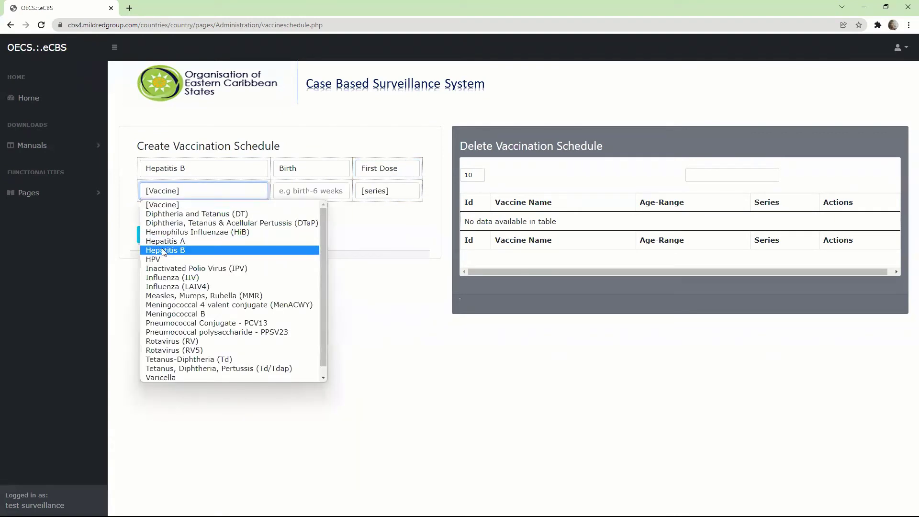
left_click(165, 250)
left_click(300, 190)
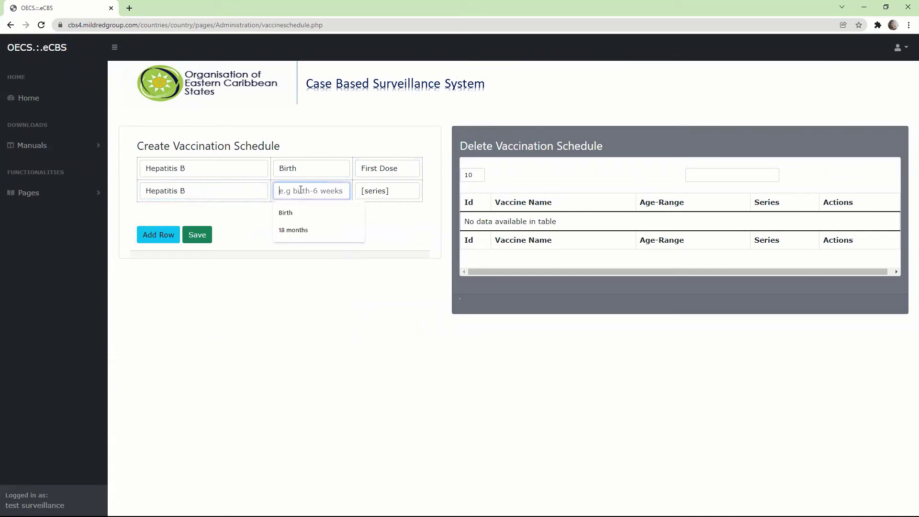
type("1-2 months")
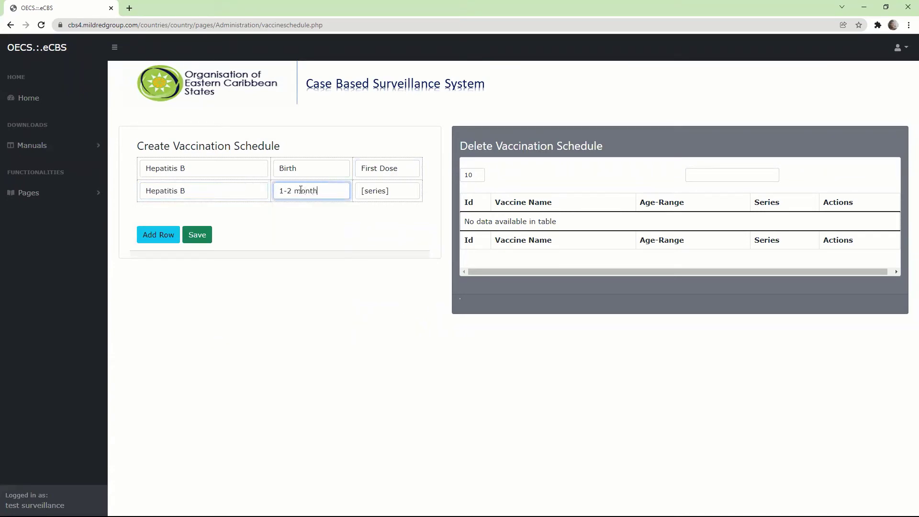
left_click(375, 198)
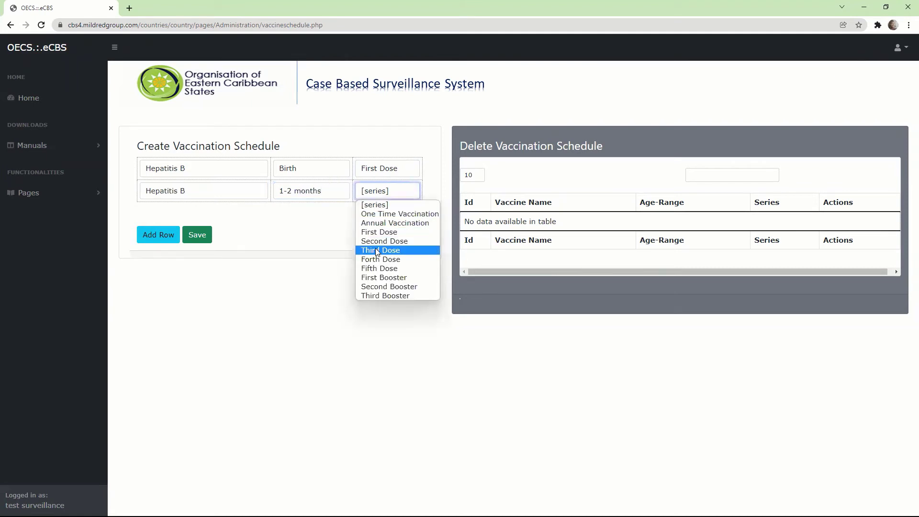
left_click(383, 243)
- Add a third schedule row for Hepatitis B with age range 18 months and series Third Dose, and save the schedule
left_click(149, 237)
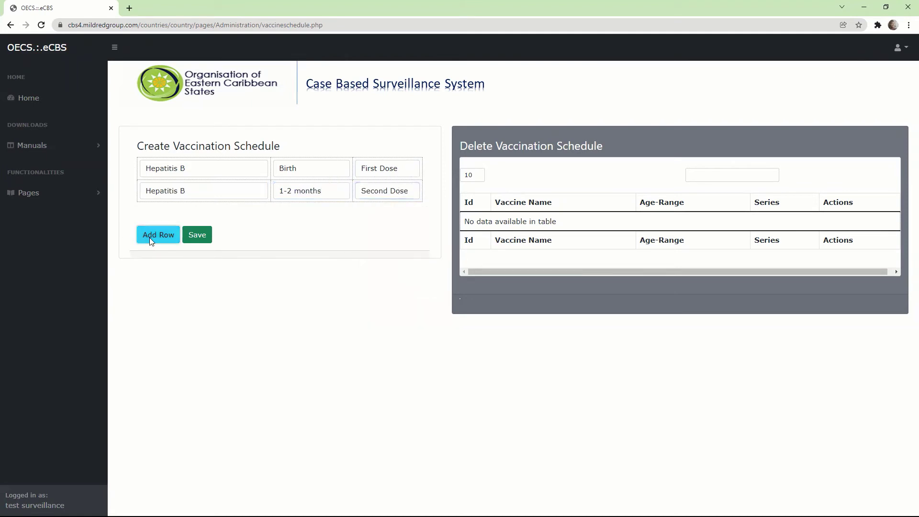
left_click(217, 215)
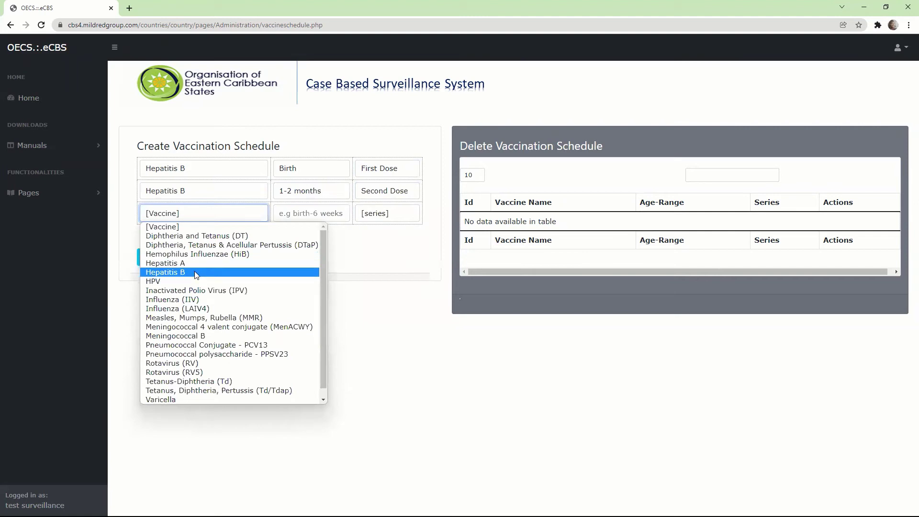
left_click(194, 271)
left_click(297, 217)
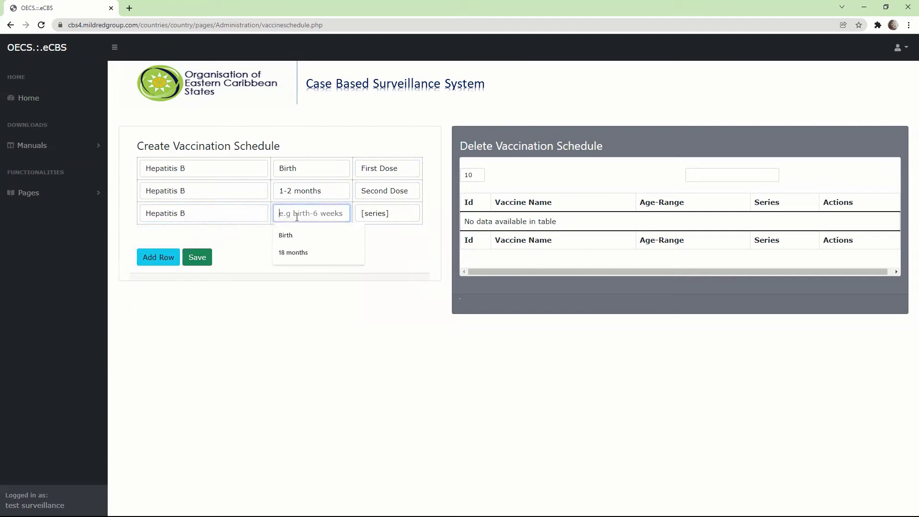
type("18 months")
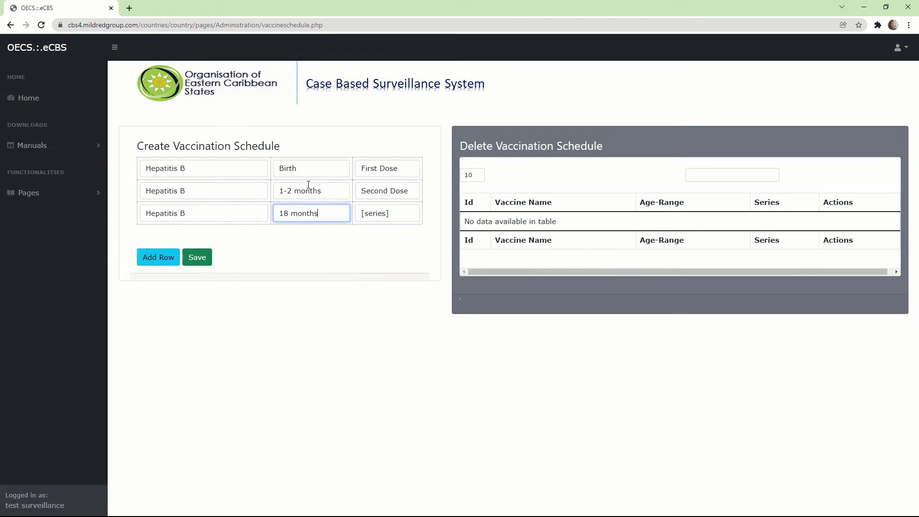
left_click(367, 219)
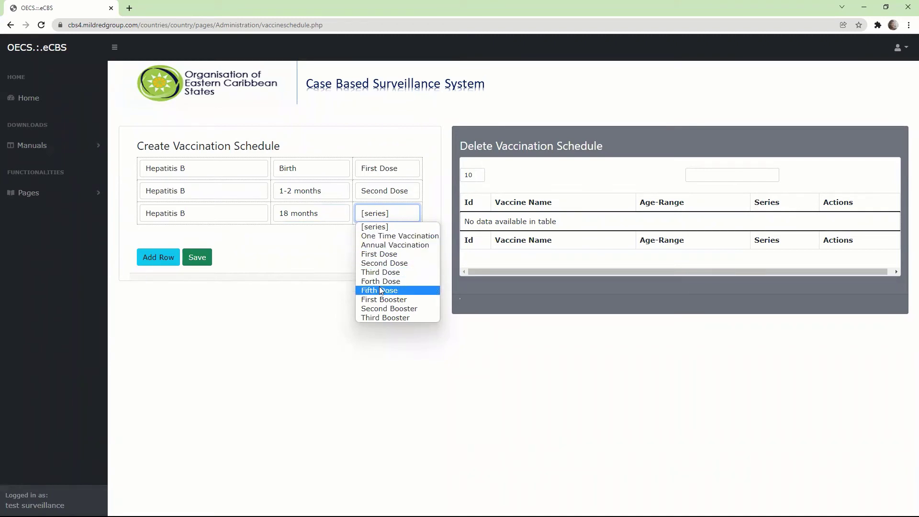
left_click(389, 272)
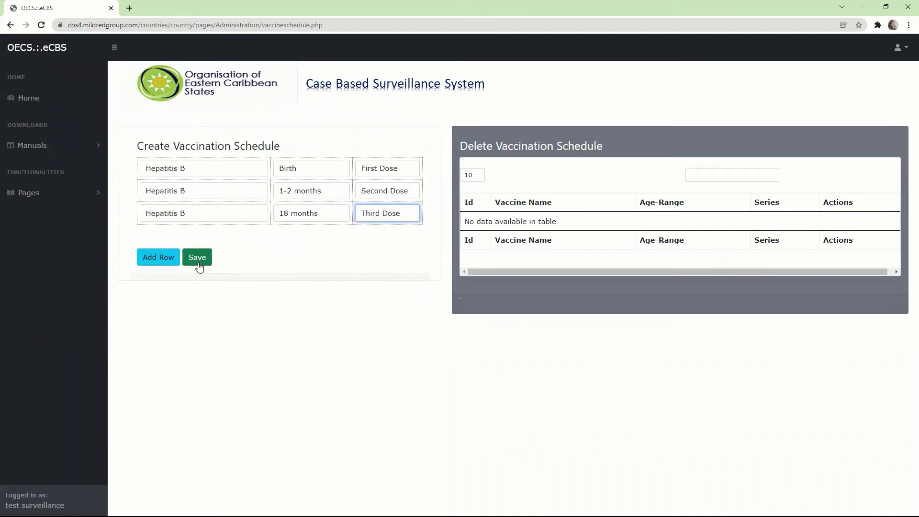
left_click(199, 266)
left_click(507, 79)
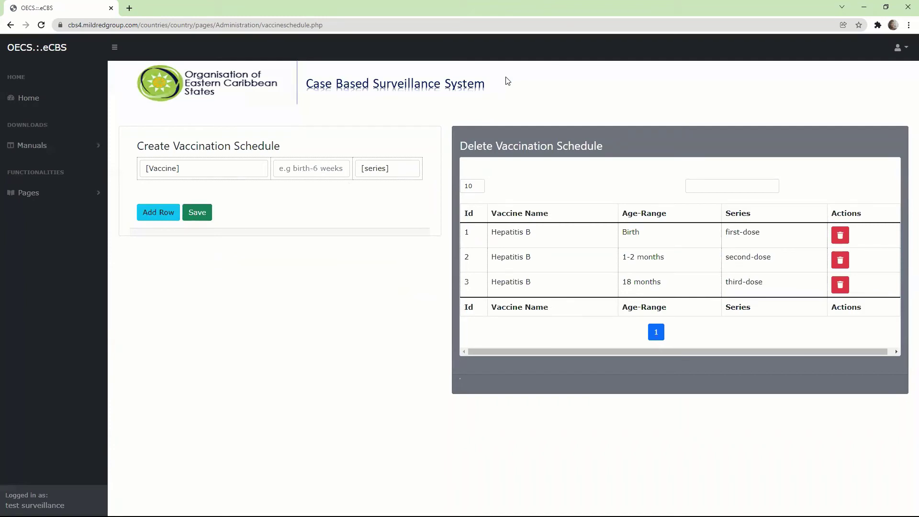
- Look through the vaccines available for a new vaccination schedule row
left_click(196, 165)
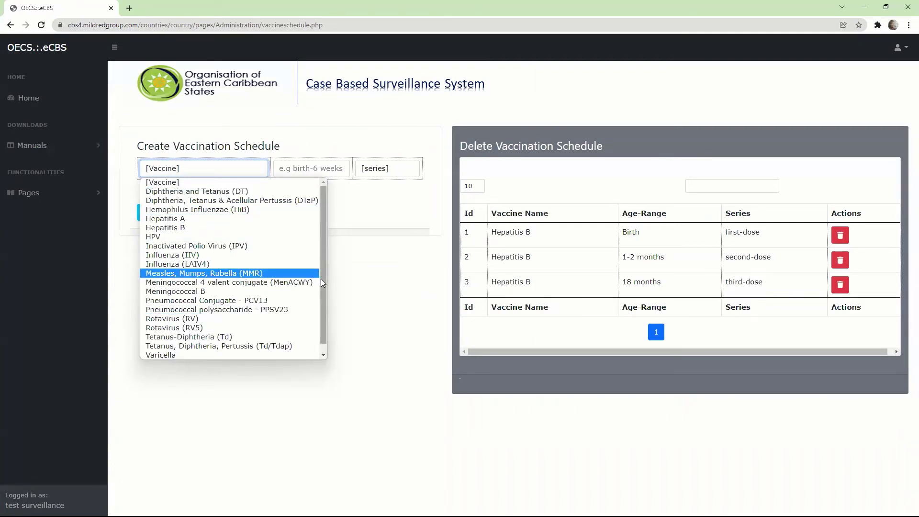
scroll(321, 279, "down", 1)
scroll(318, 312, "up", 1)
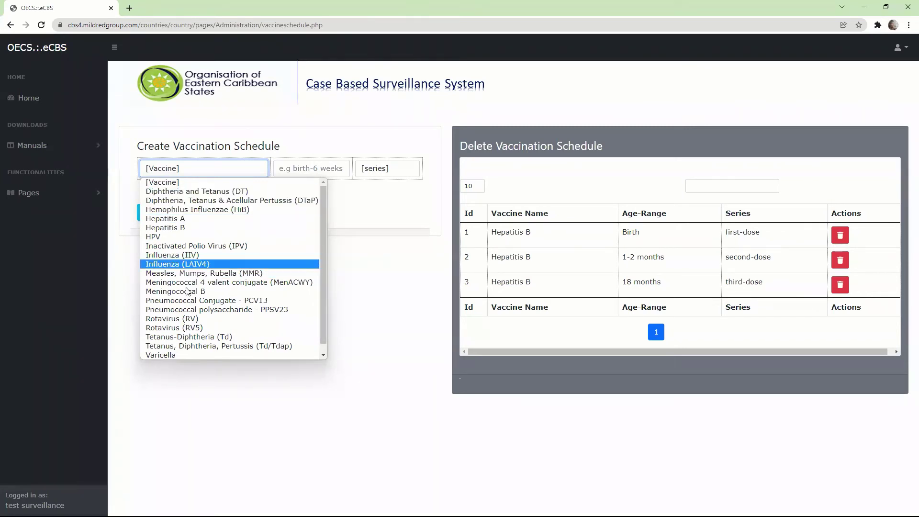
- Open the Vaccine List configuration page to see where vaccine names are created
left_click(95, 195)
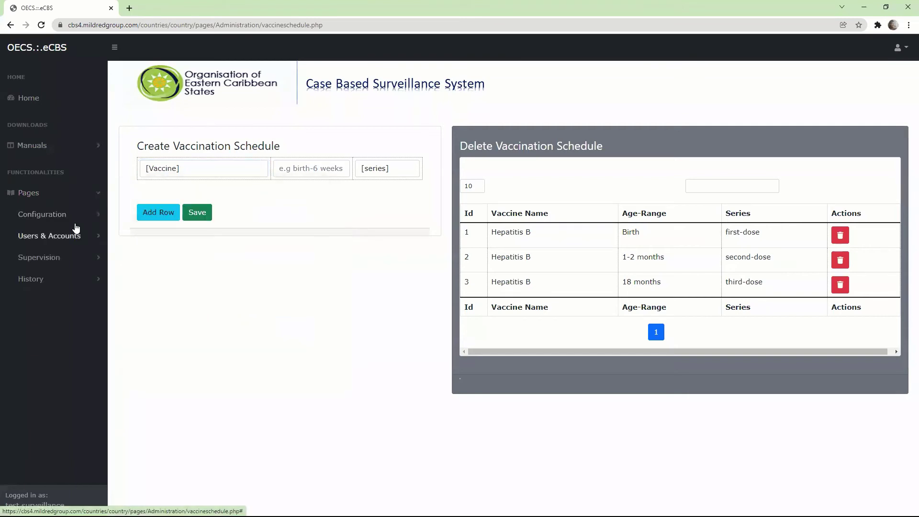
left_click(74, 220)
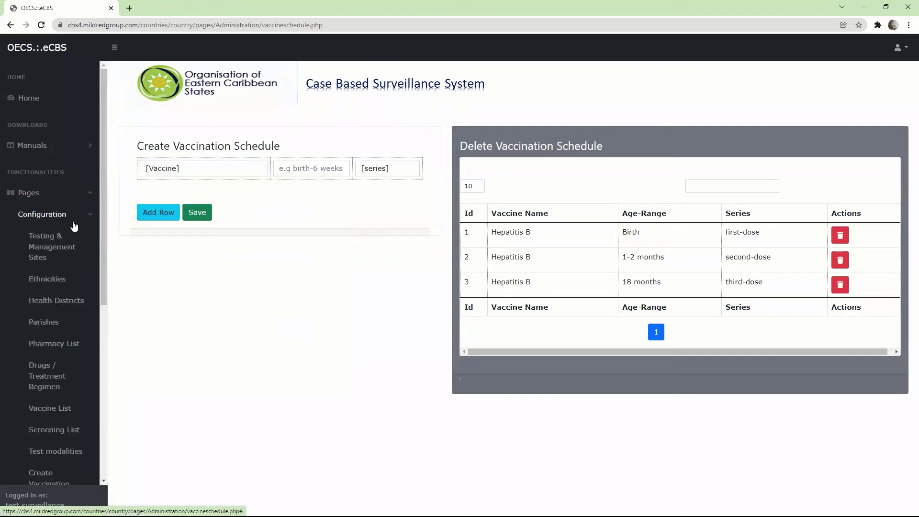
left_click(49, 409)
left_click(175, 176)
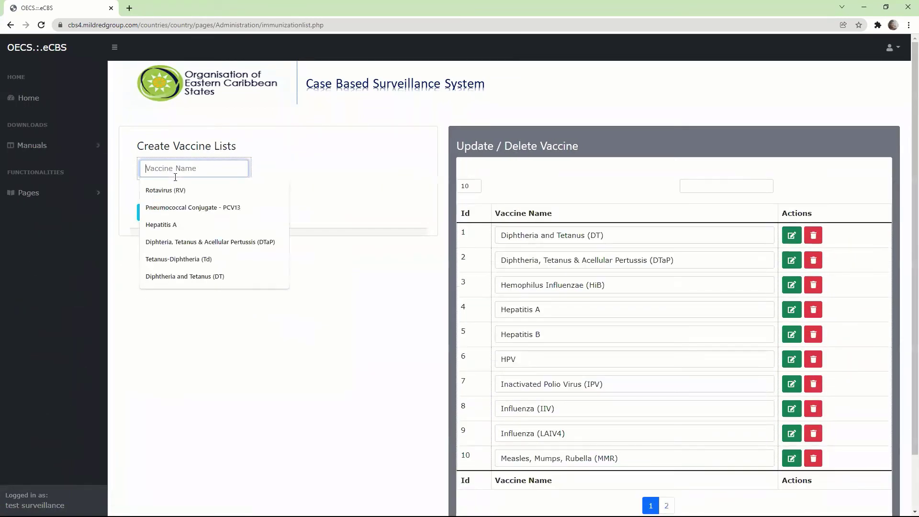
- Return to the Create Vaccination Schedule configuration page
left_click(91, 193)
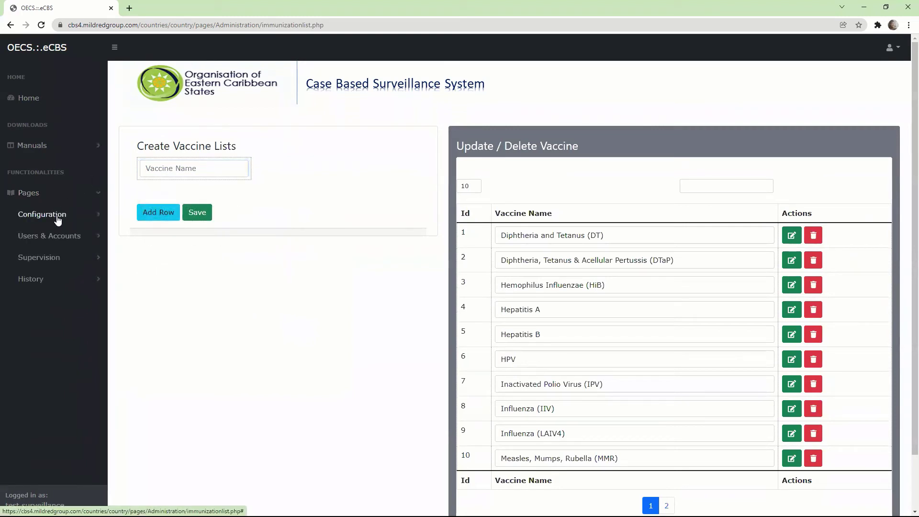
left_click(53, 216)
left_click_drag(102, 261, 97, 348)
left_click(35, 333)
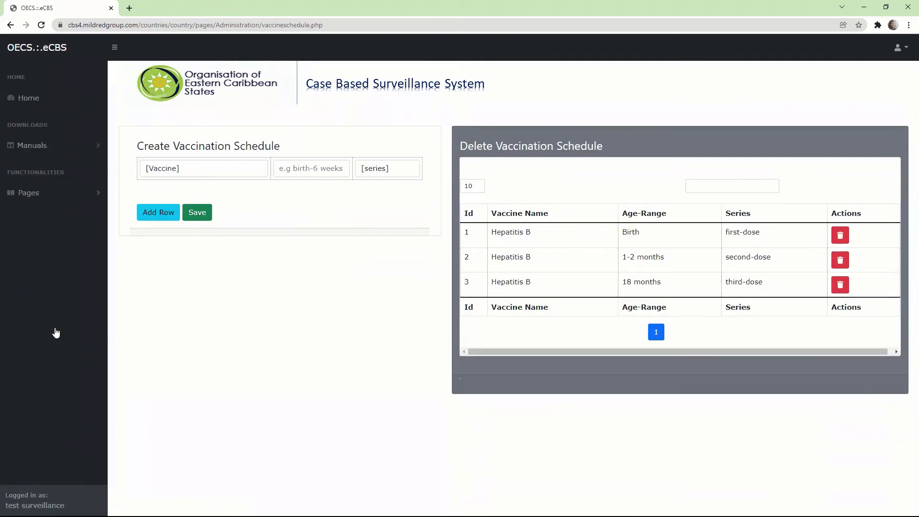
- Fill the first schedule row with Hemophilus Influenzae (HiB), age range 2 months and series First Dose
left_click(190, 173)
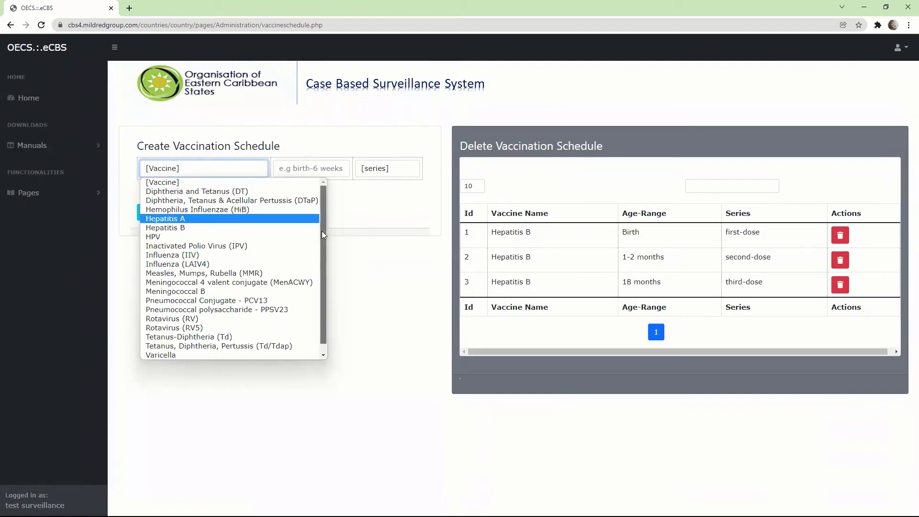
left_click_drag(322, 231, 314, 211)
left_click(197, 211)
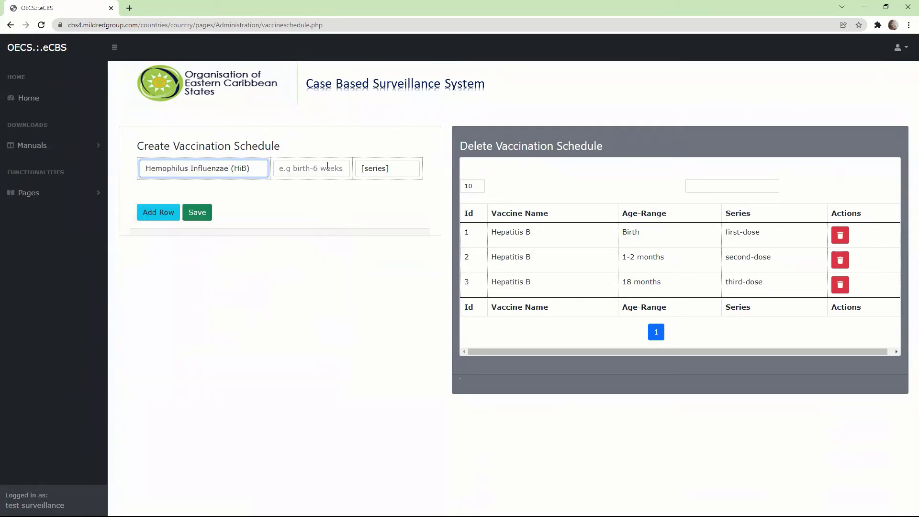
left_click(302, 173)
type("2 months")
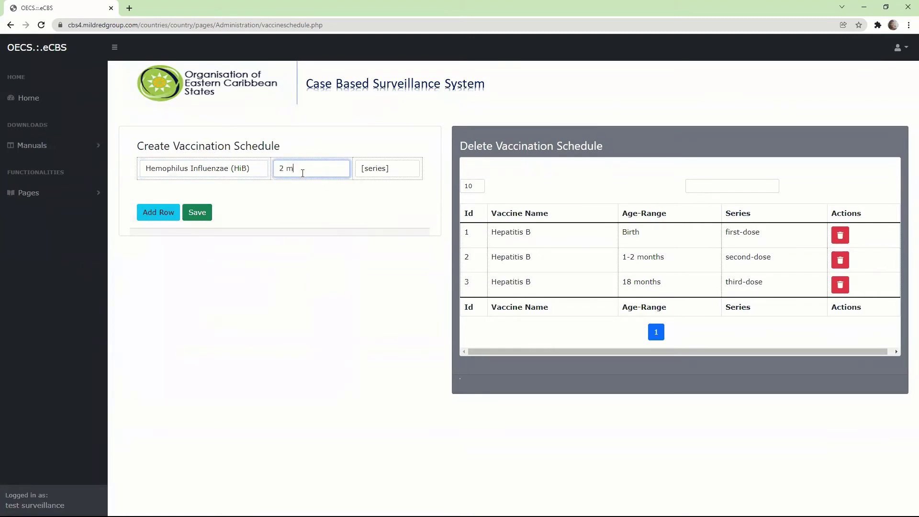
left_click(409, 171)
left_click(370, 211)
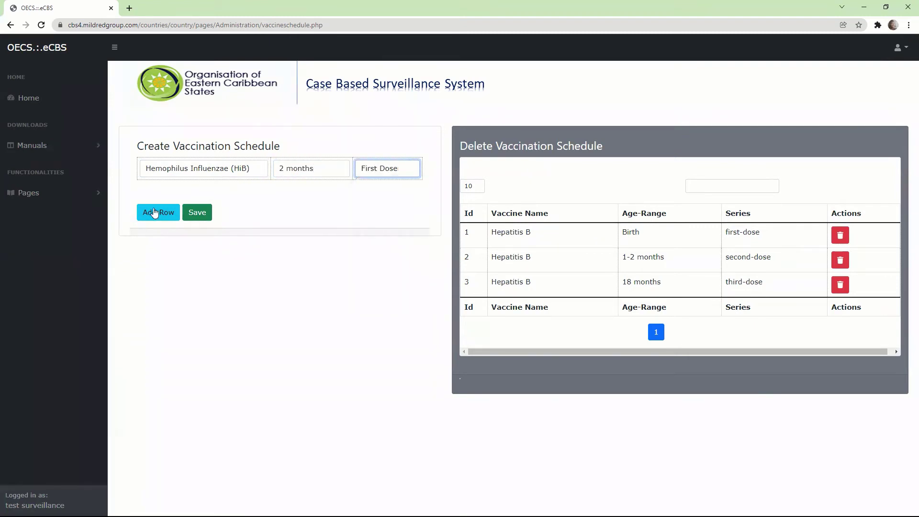
- Add a second schedule row for Hemophilus Influenzae (HiB) with age range 4 months and series Second Dose
left_click(156, 212)
left_click(176, 191)
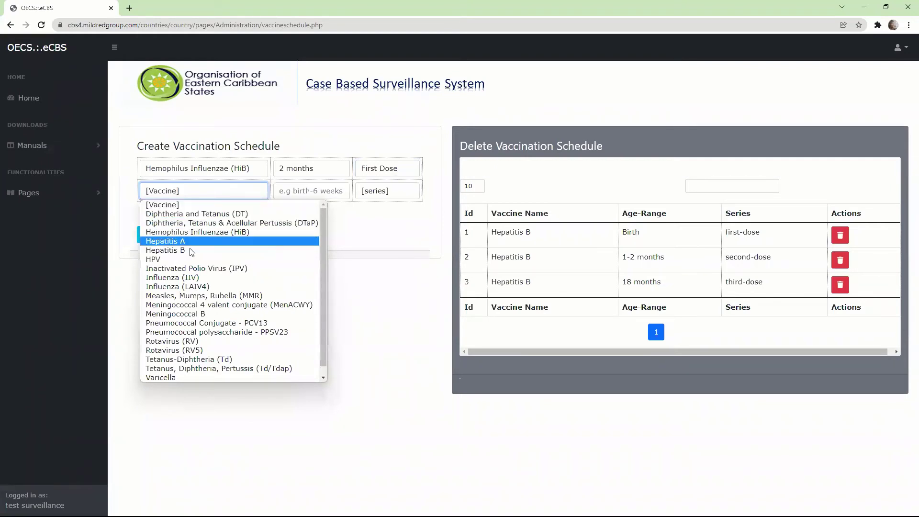
left_click(241, 232)
type("4 months")
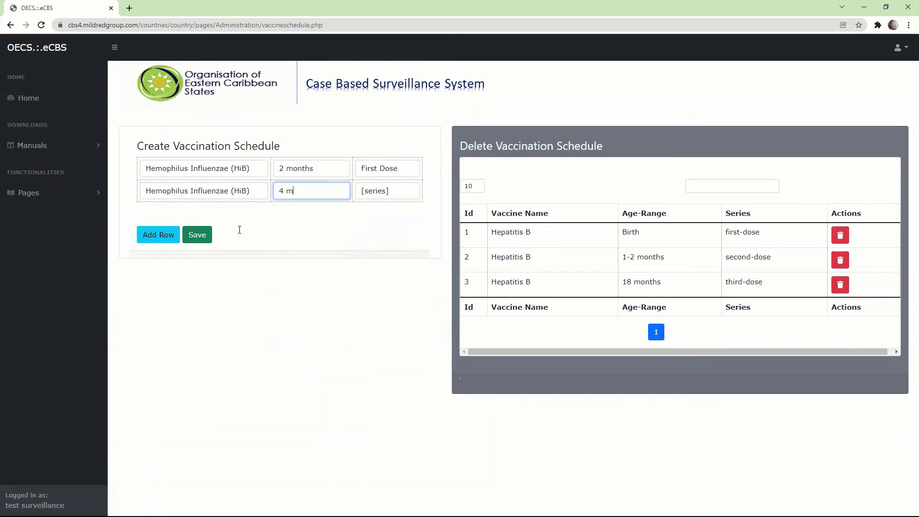
left_click(370, 191)
left_click(393, 242)
- Add a third schedule row, leave it blank, and save the Hemophilus Influenzae (HiB) schedule entries
left_click(158, 235)
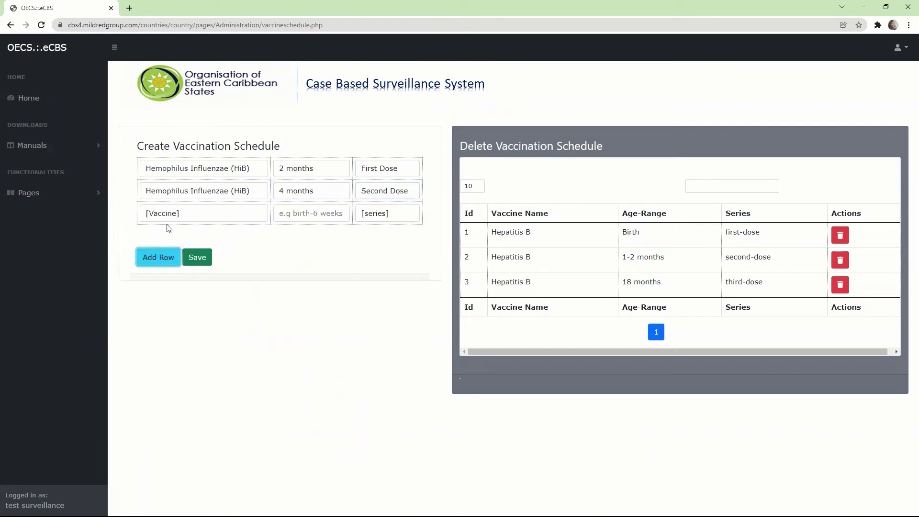
left_click(187, 212)
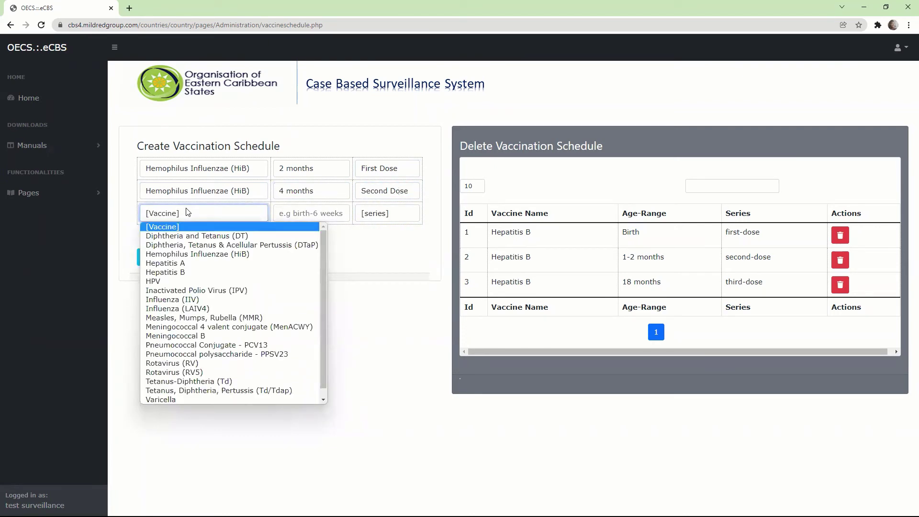
key("Escape")
left_click(195, 261)
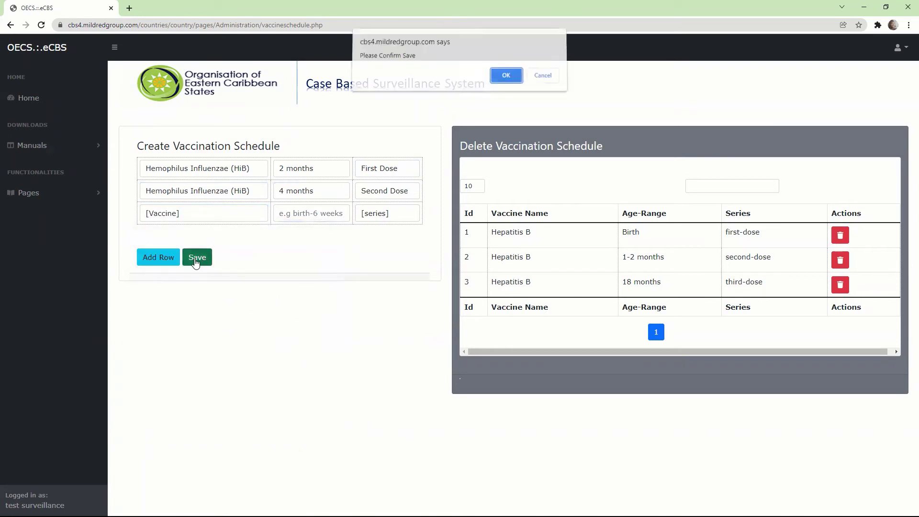
left_click(506, 76)
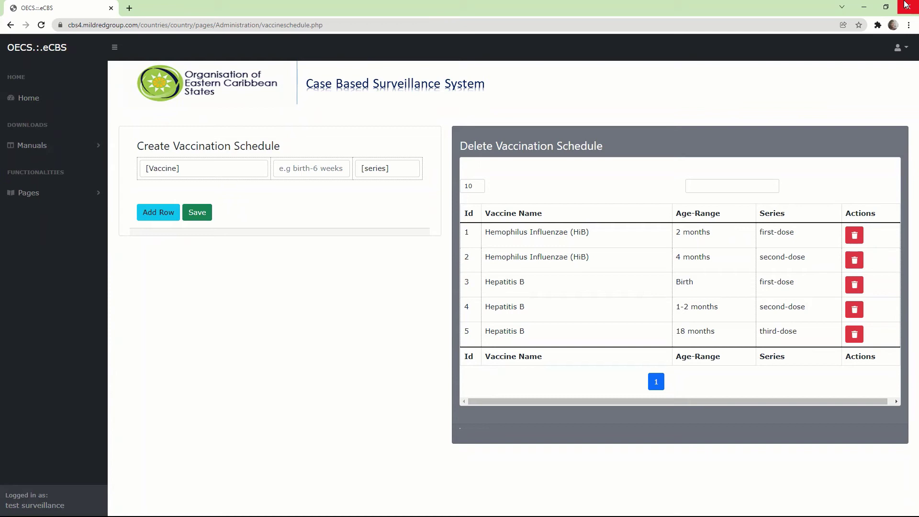
- Look over the remaining configuration pages and open National Census Population by Sex and Age Group
left_click(75, 200)
left_click(72, 214)
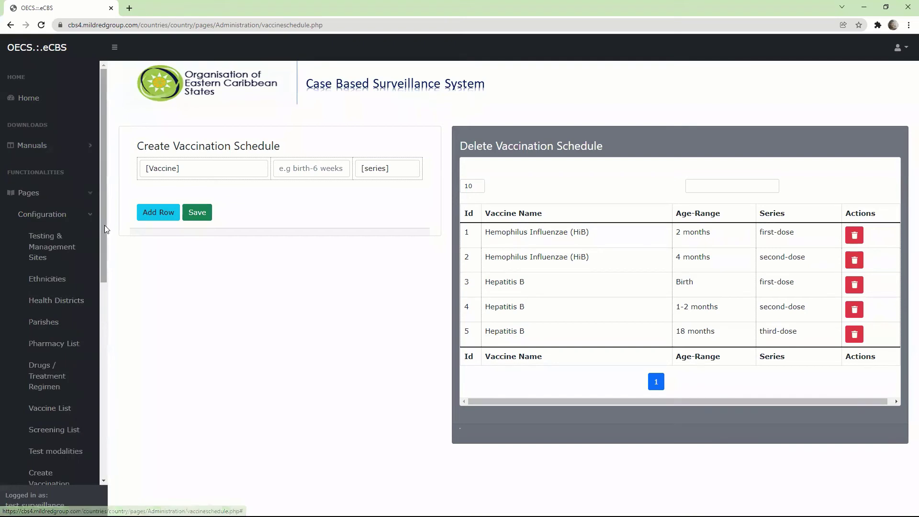
left_click_drag(105, 225, 110, 359)
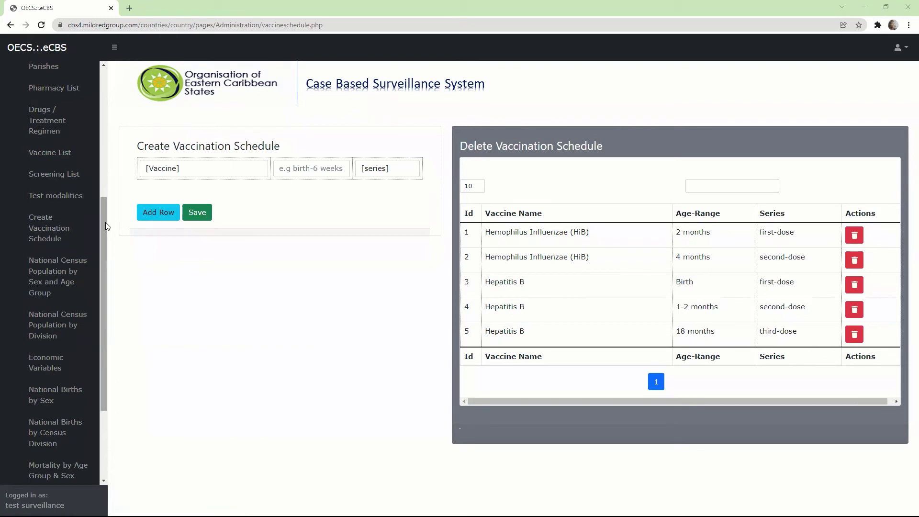
left_click_drag(106, 222, 95, 244)
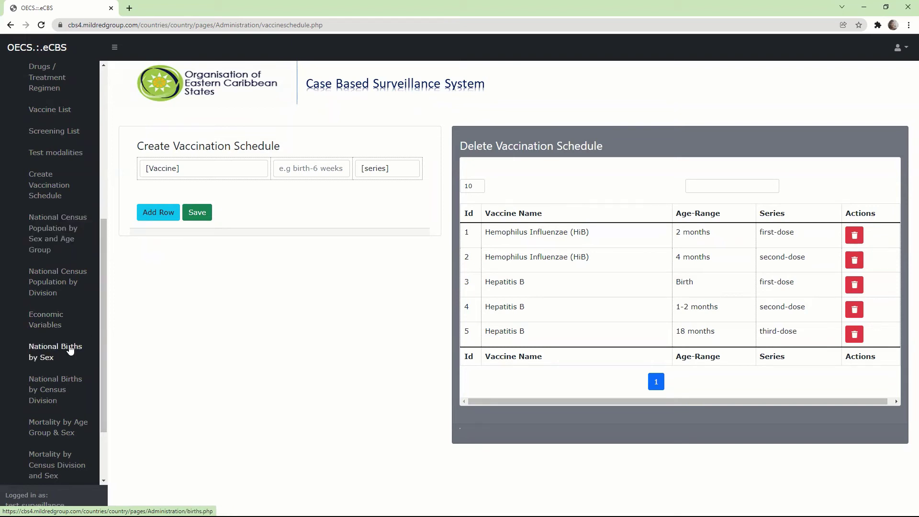
left_click_drag(103, 354, 102, 373)
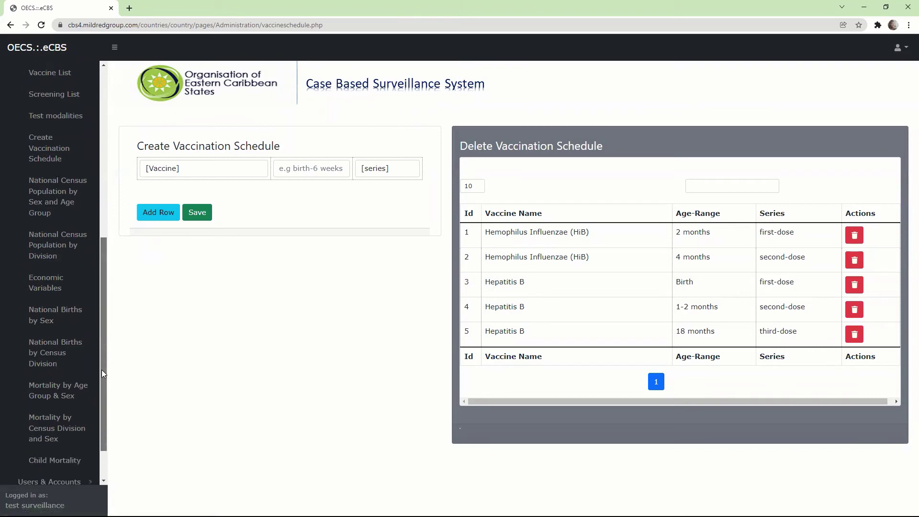
scroll(69, 373, "down", 1)
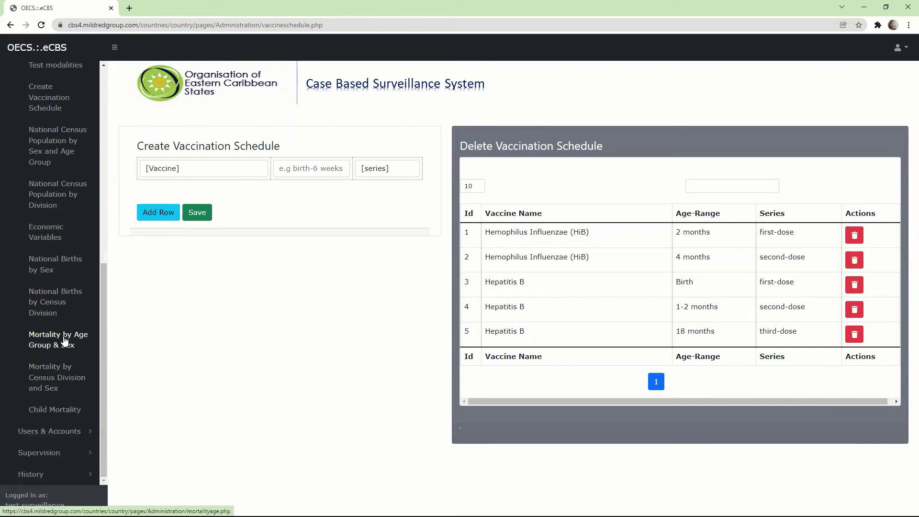
left_click_drag(102, 313, 79, 220)
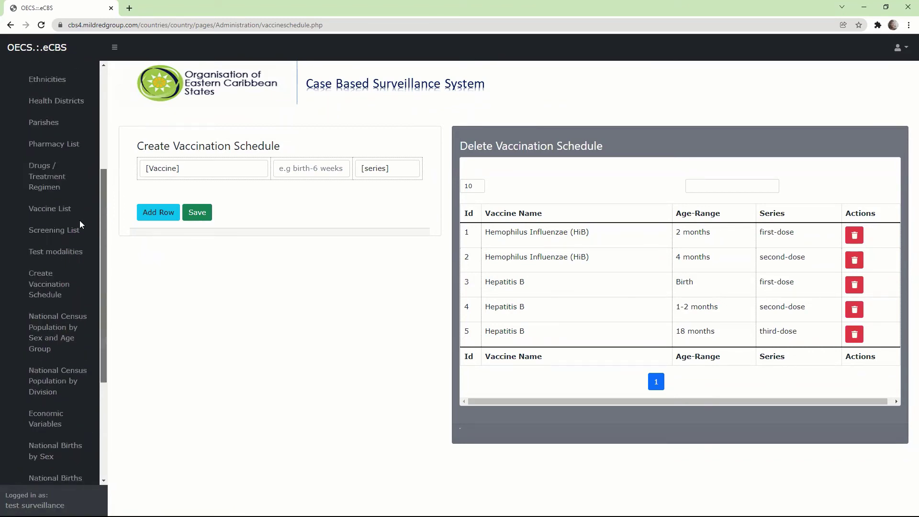
left_click(61, 322)
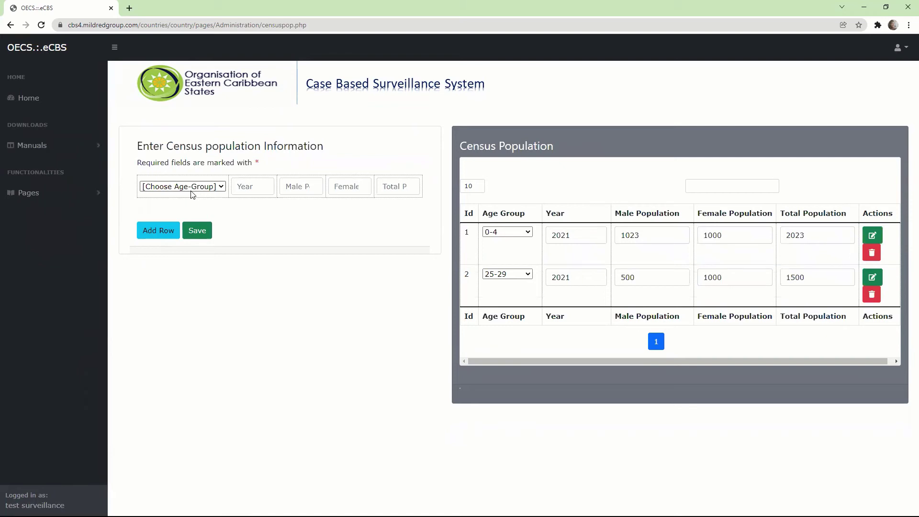
- Delete the existing 0-4 and 25-29 entries from the Census Population table
left_click(872, 253)
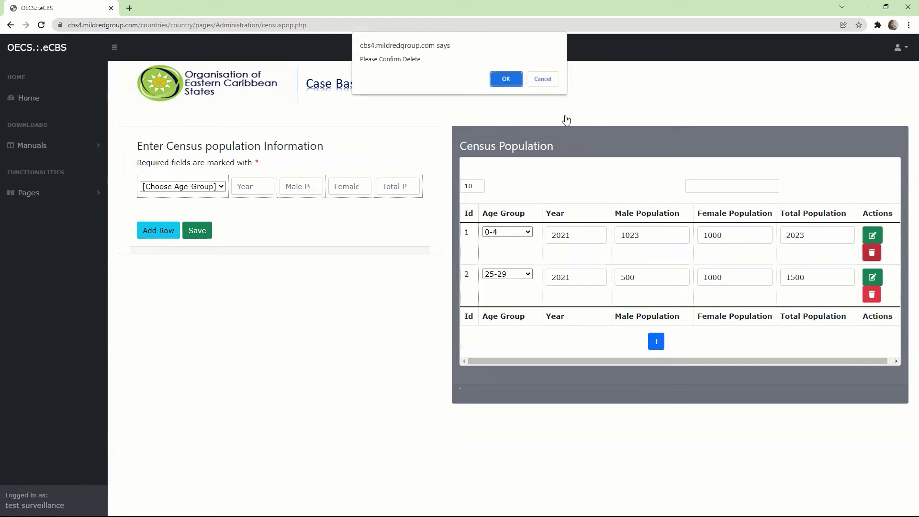
left_click(506, 80)
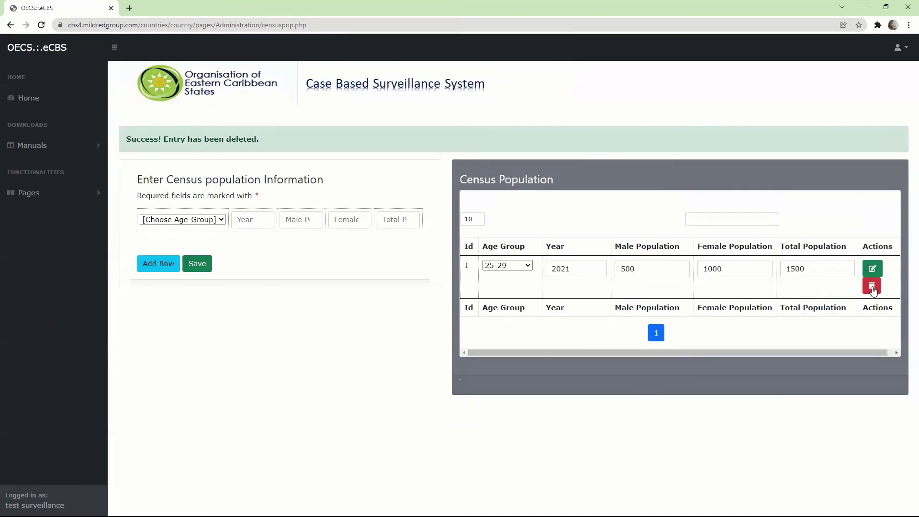
left_click(872, 288)
left_click(503, 79)
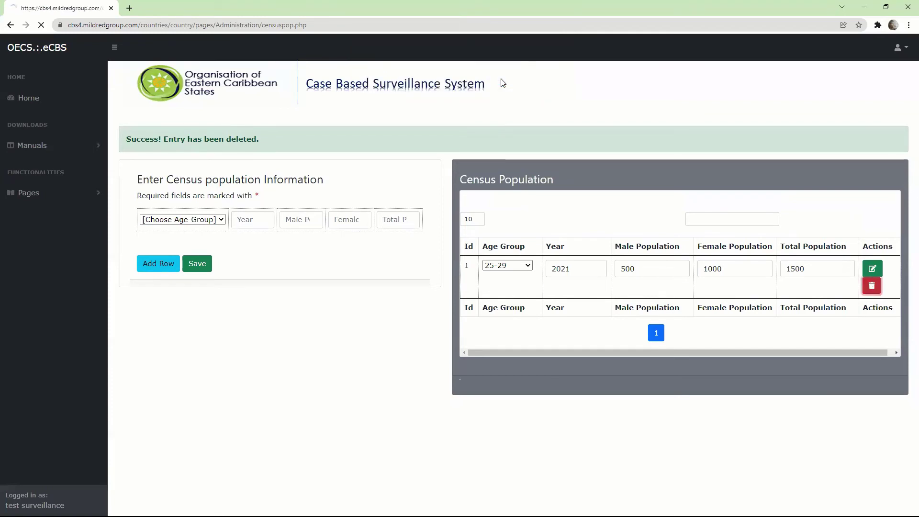
- Reopen the National Census Population by Sex and Age Group configuration page
left_click(93, 195)
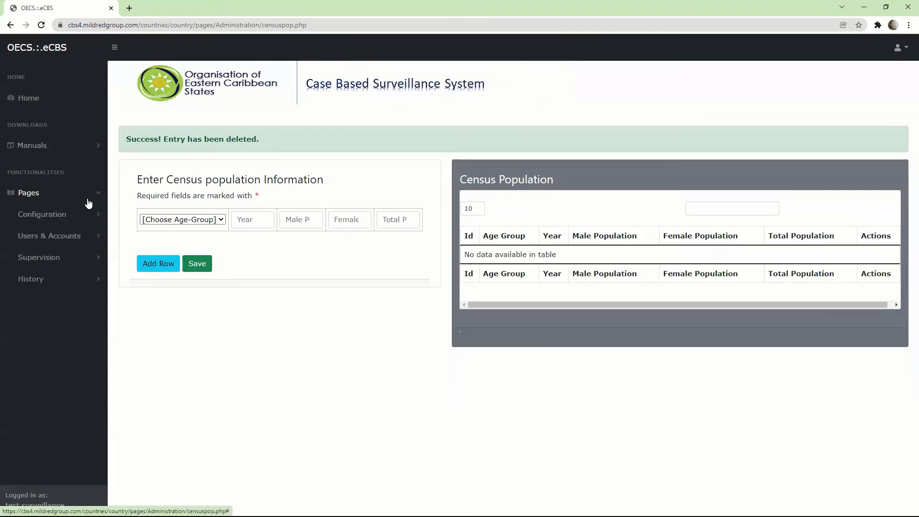
left_click(83, 215)
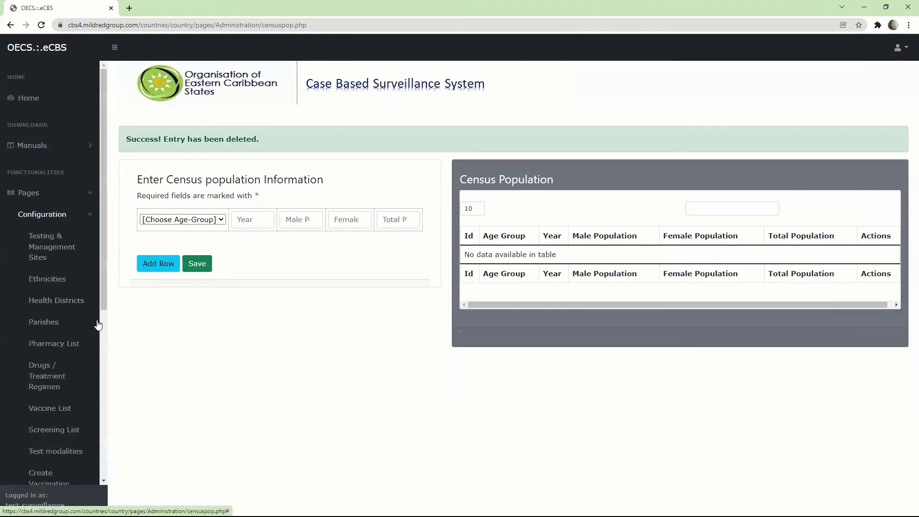
left_click(91, 199)
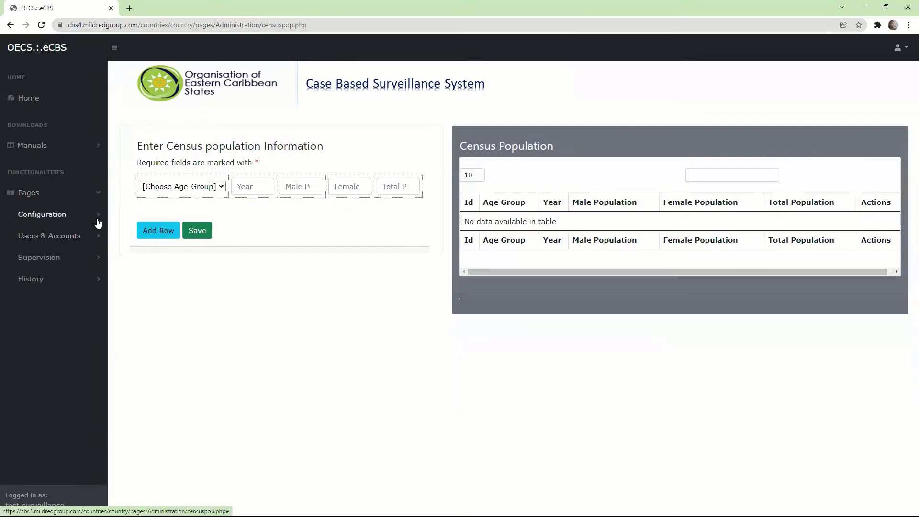
left_click(99, 216)
left_click_drag(104, 214, 99, 354)
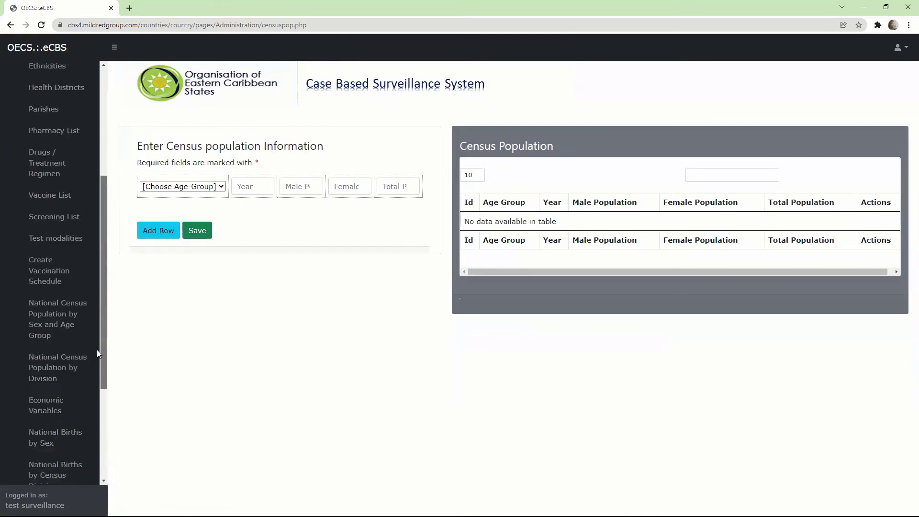
scroll(97, 354, "down", 1)
left_click(61, 257)
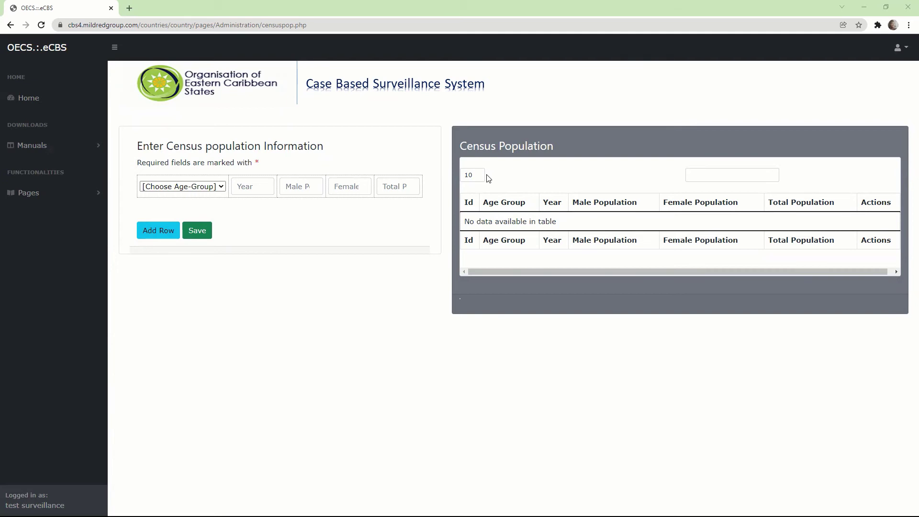
- Set the first census row to age group 0-4 and year 2011
left_click(207, 190)
left_click(206, 205)
left_click(253, 182)
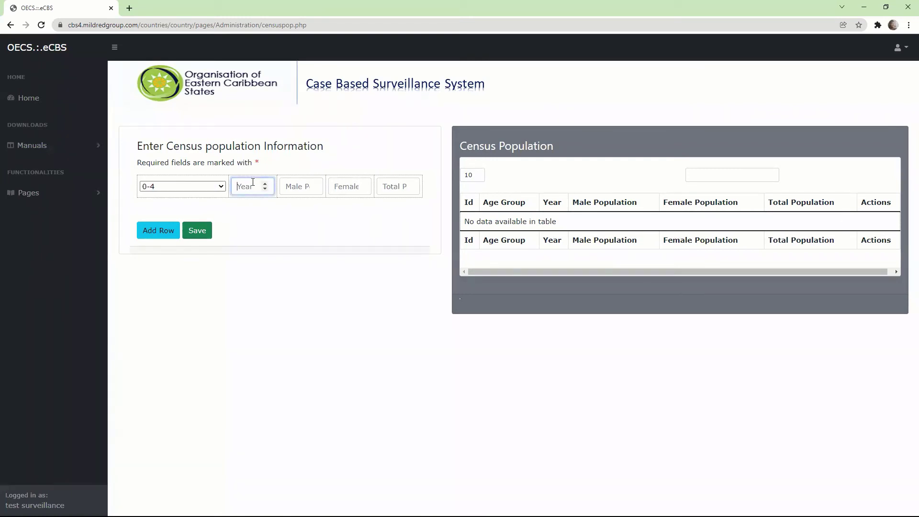
type("202")
type("0")
key("BackSpace")
key("BackSpace")
type("11")
- Enter 1512 male, 1596 female and 3108 total population for age group 0-4
left_click(297, 188)
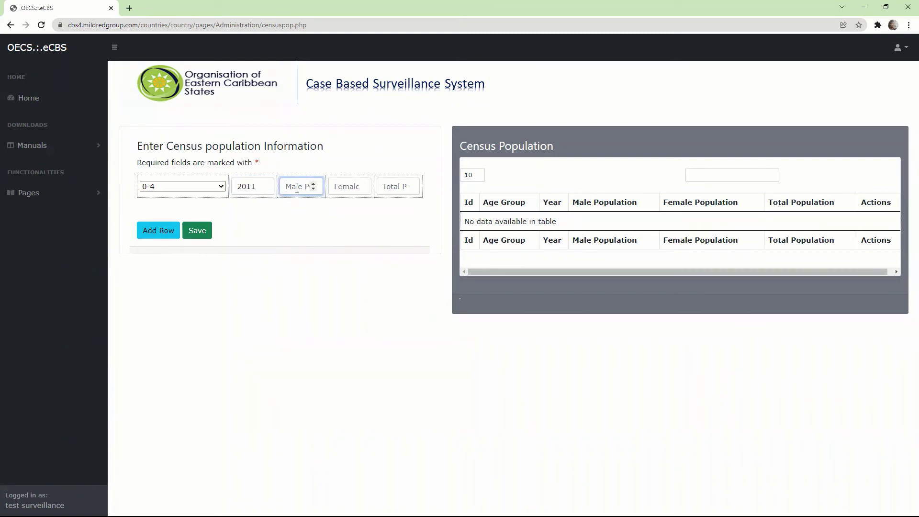
type("1512")
key("Tab")
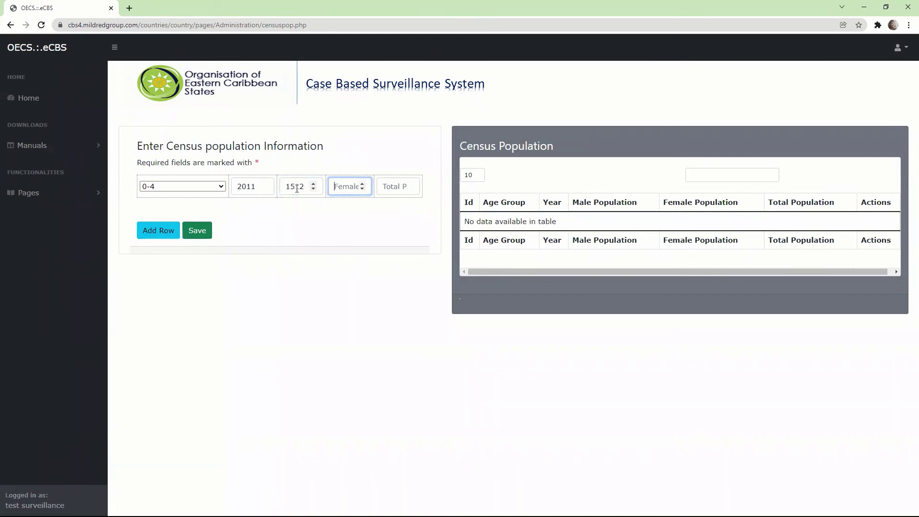
type("1596")
left_click(397, 186)
type("31")
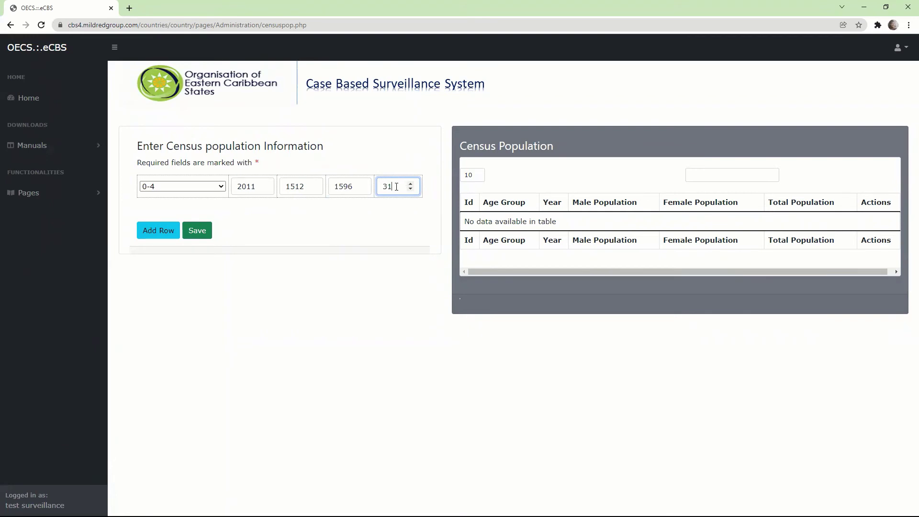
type("08")
- Add a second census row with age group 5-9 and year 2011
left_click(168, 232)
left_click(192, 209)
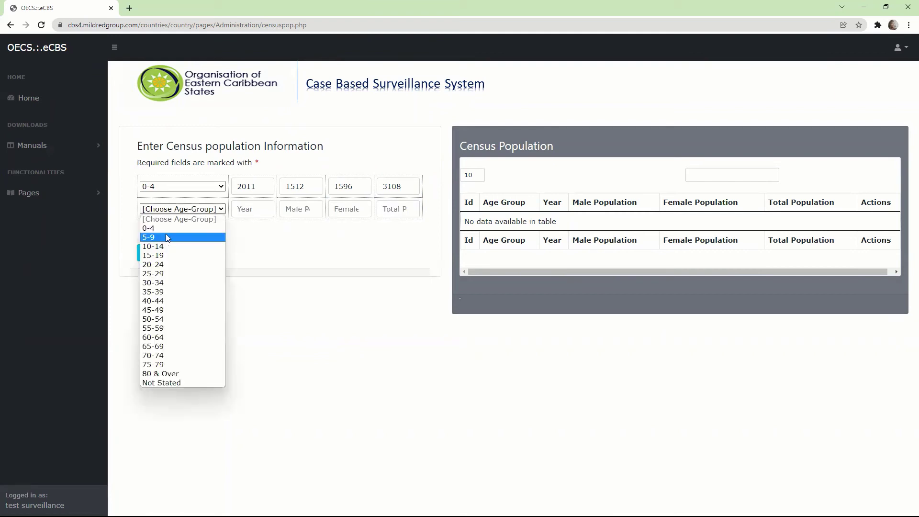
left_click(168, 237)
left_click(239, 207)
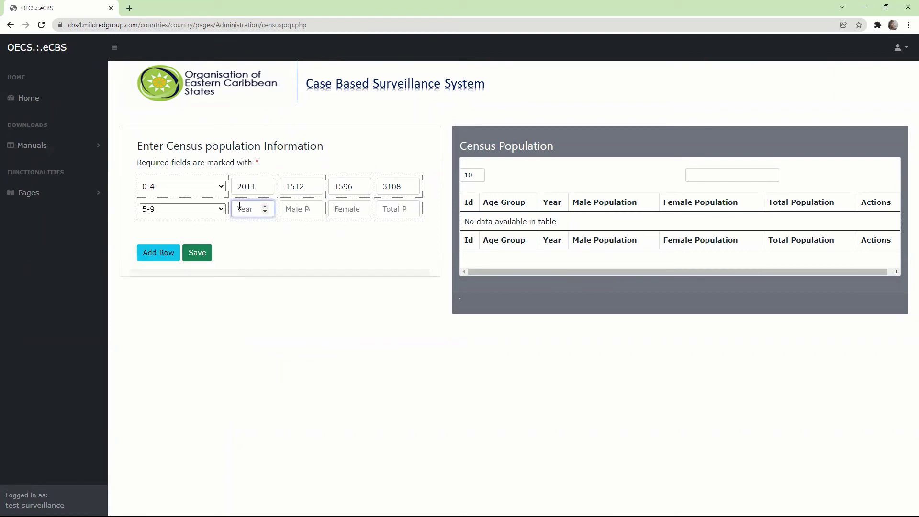
type("2011")
- Enter 1698 male, 1774 female and 3472 total population for age group 5-9
left_click(295, 208)
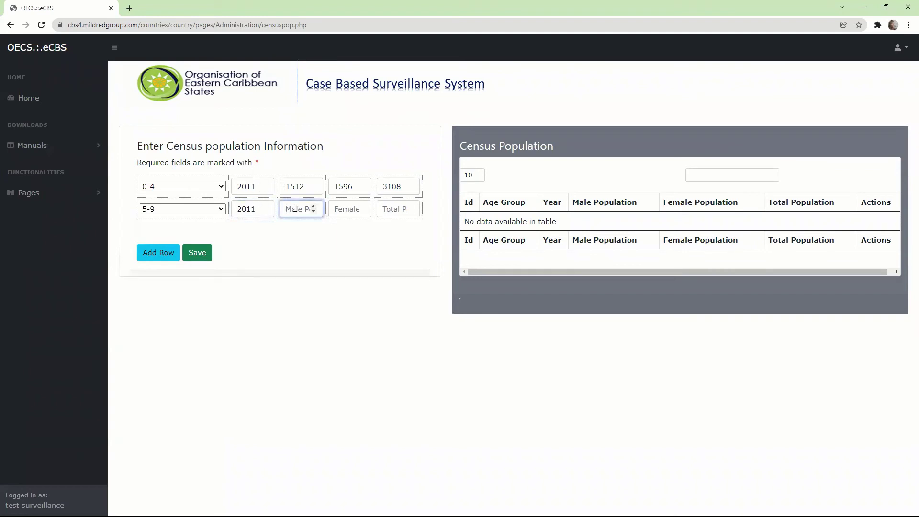
type("1698")
key("Tab")
type("1")
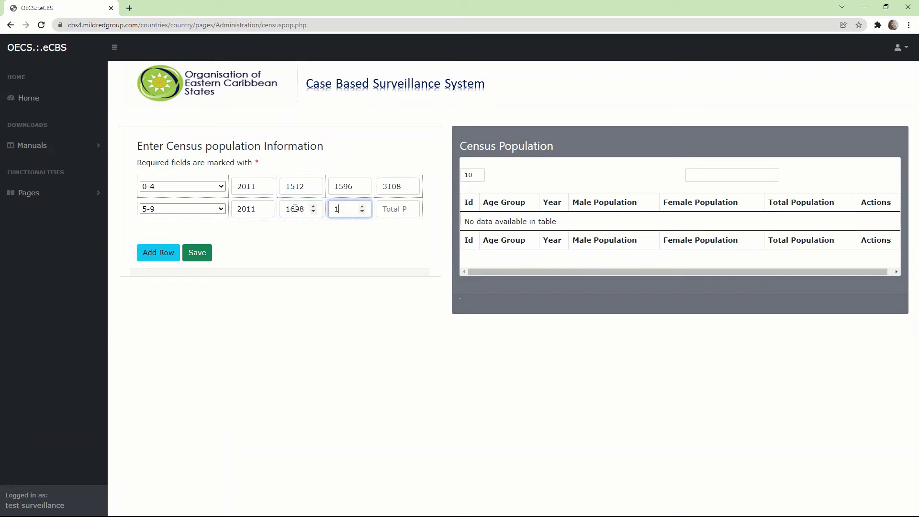
type("774")
key("Tab")
type("34")
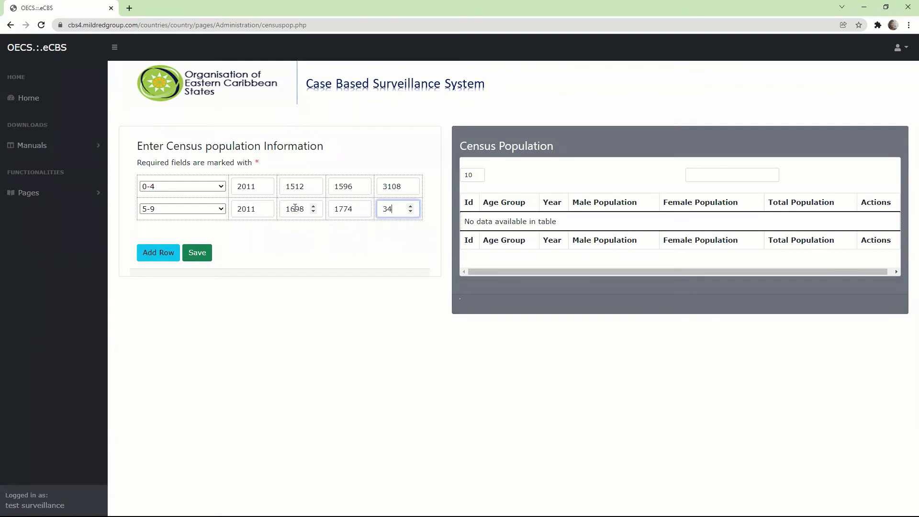
type("72")
- Add a third census row with age group 10-14 and year 2011
left_click(160, 254)
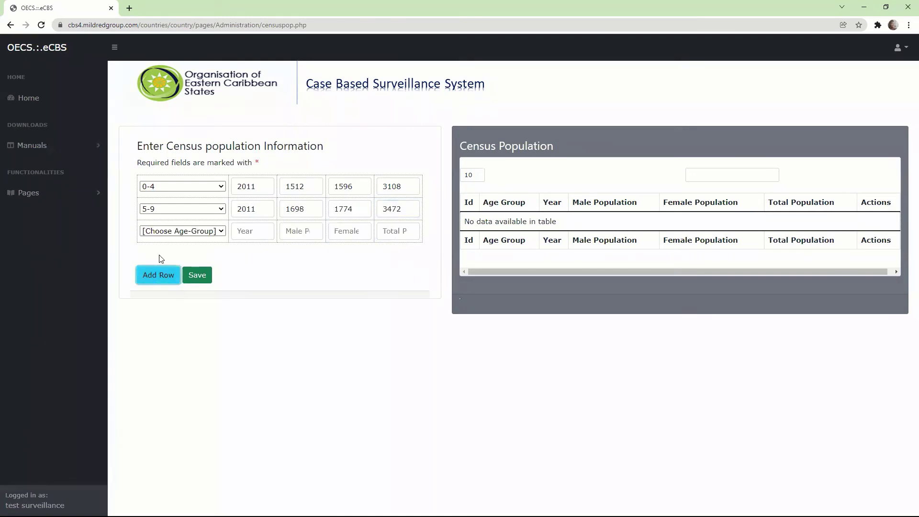
left_click(196, 233)
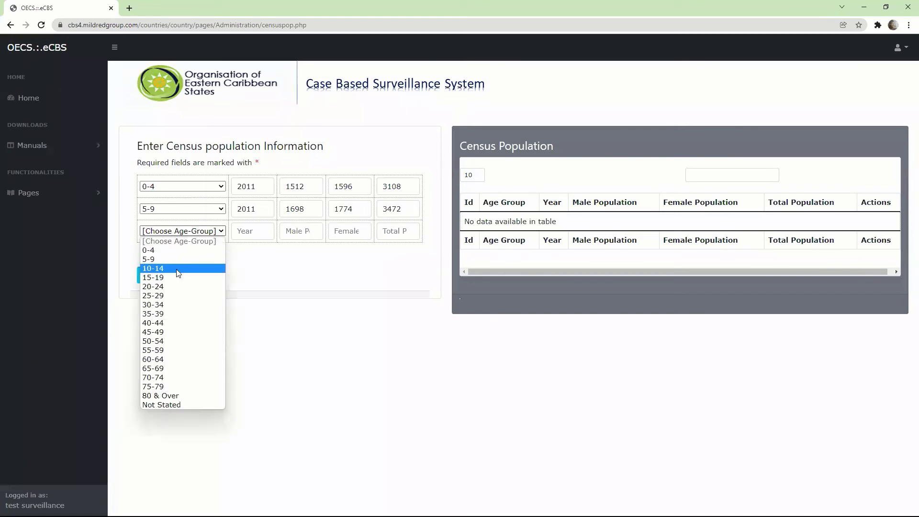
left_click(178, 269)
key("Tab")
type("2011")
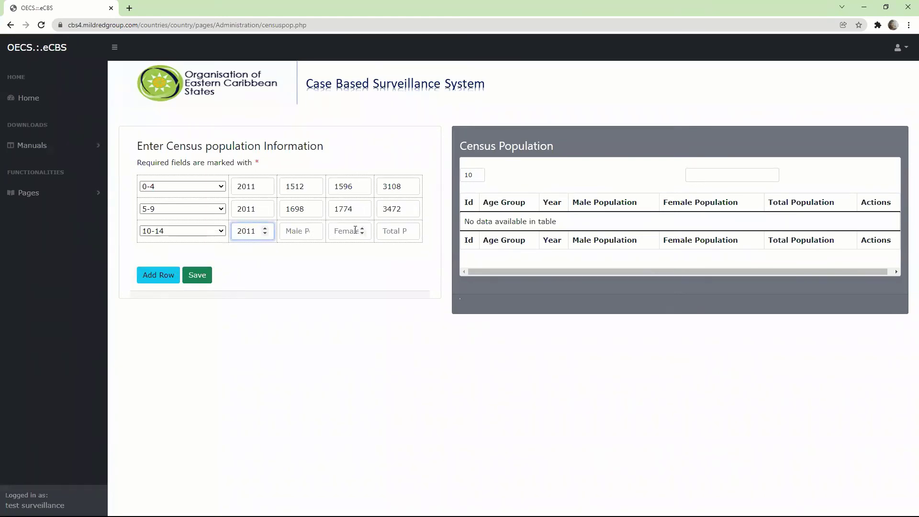
- Enter 2048 male, 2063 female and 4111 total population for age group 10-14
left_click(303, 232)
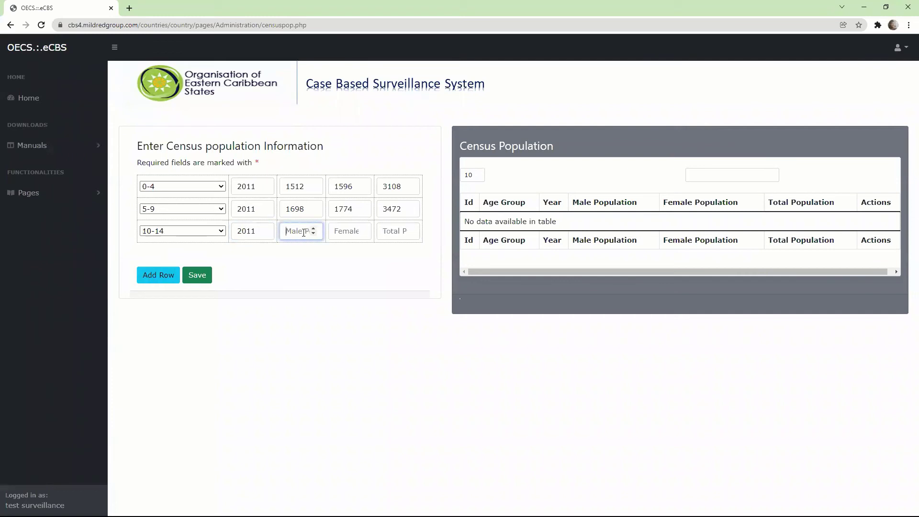
type("2048")
left_click(346, 227)
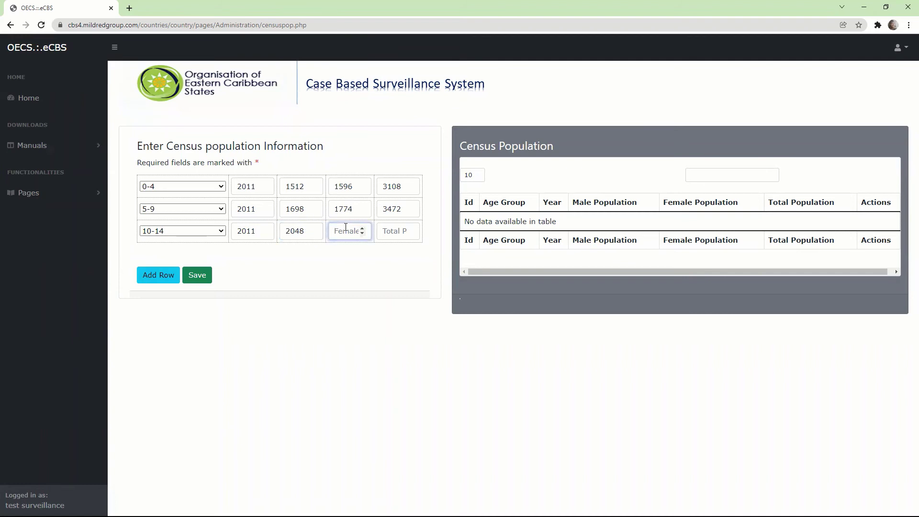
type("2063")
left_click(396, 230)
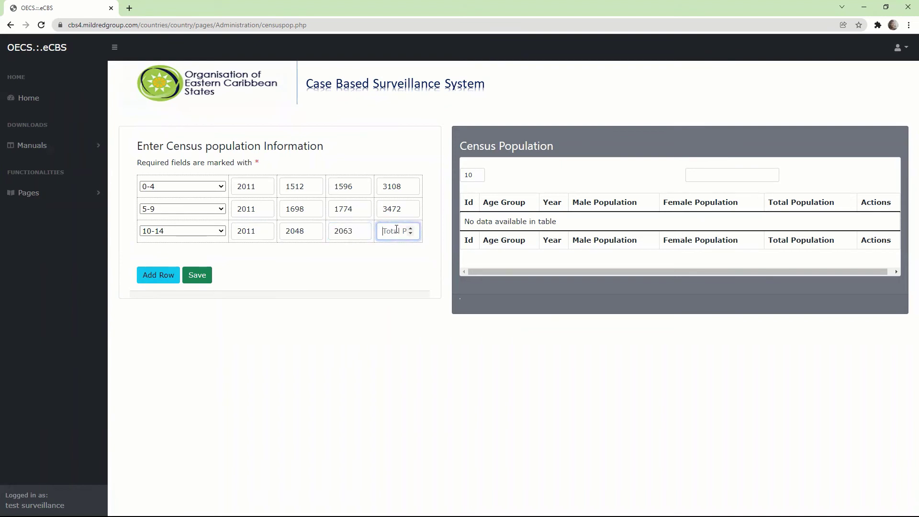
type("4111")
- Switch the third row's age group to 80 & Over and back to 10-14
left_click(197, 234)
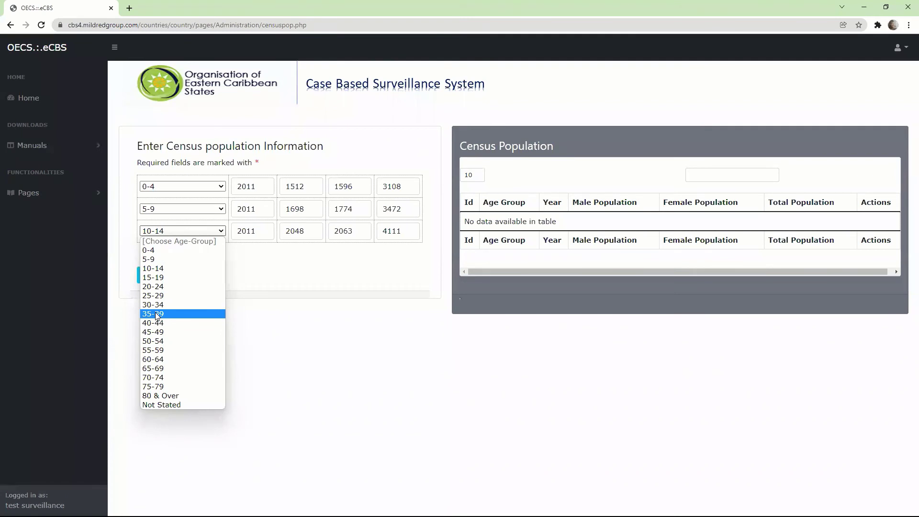
left_click(151, 396)
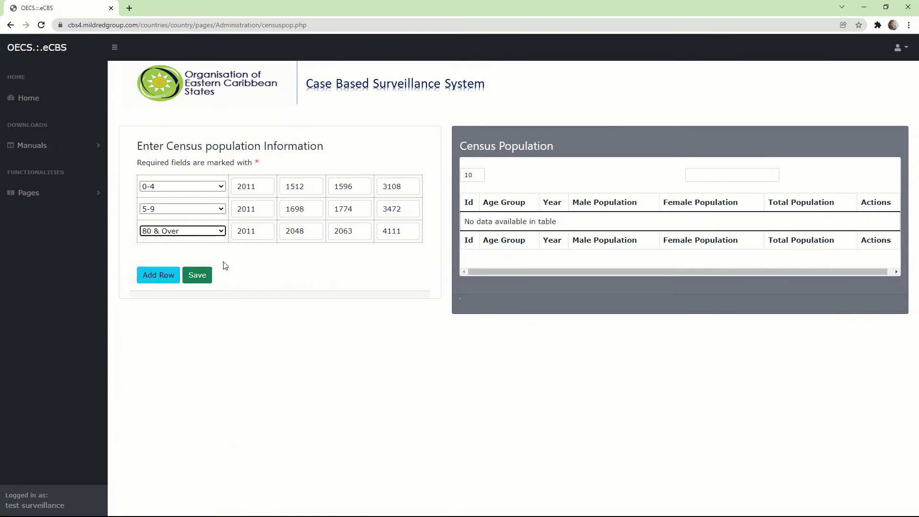
left_click(211, 233)
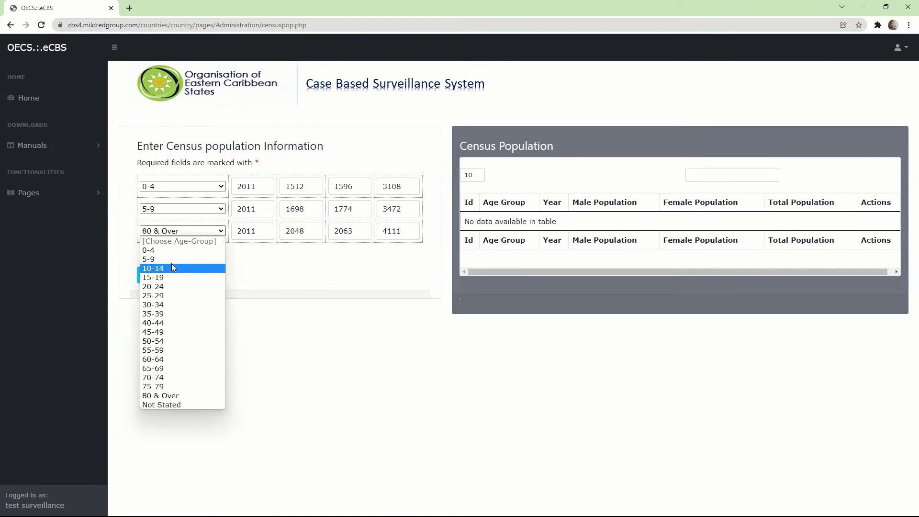
left_click(172, 269)
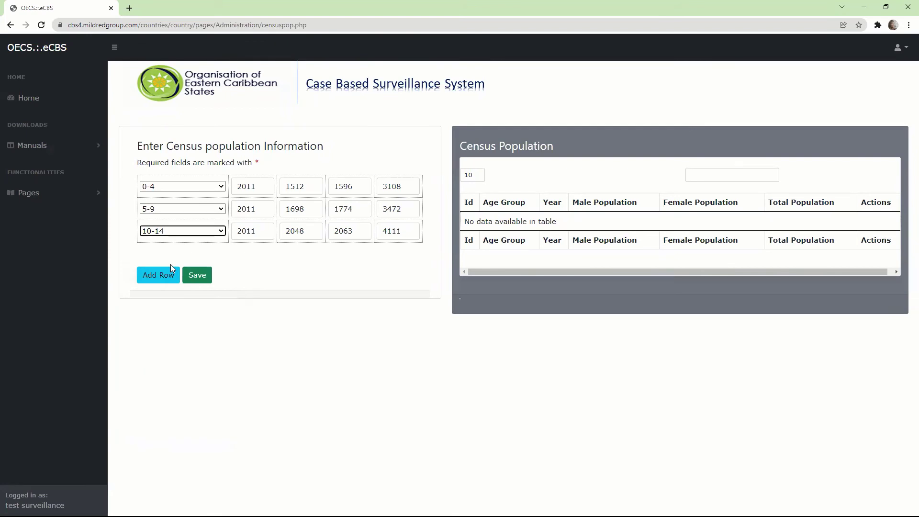
- Save the three 2011 census population rows and confirm the save
left_click(198, 275)
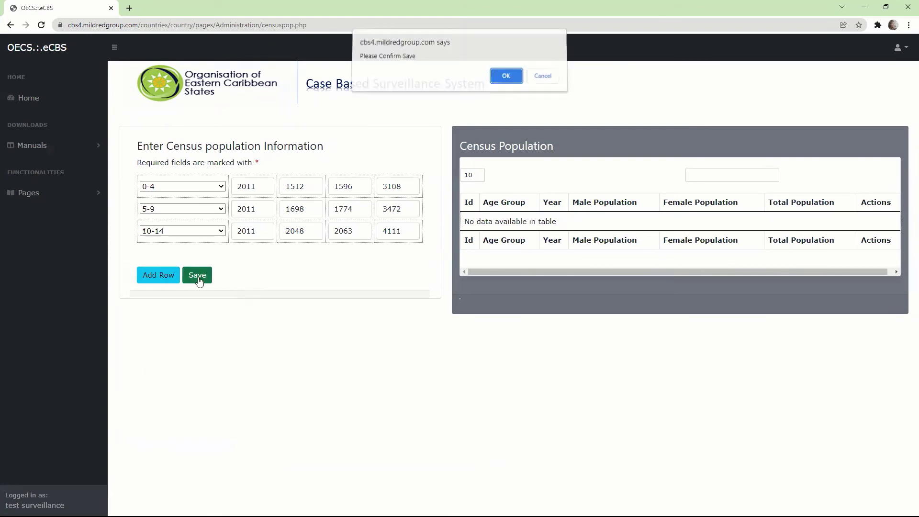
left_click(503, 79)
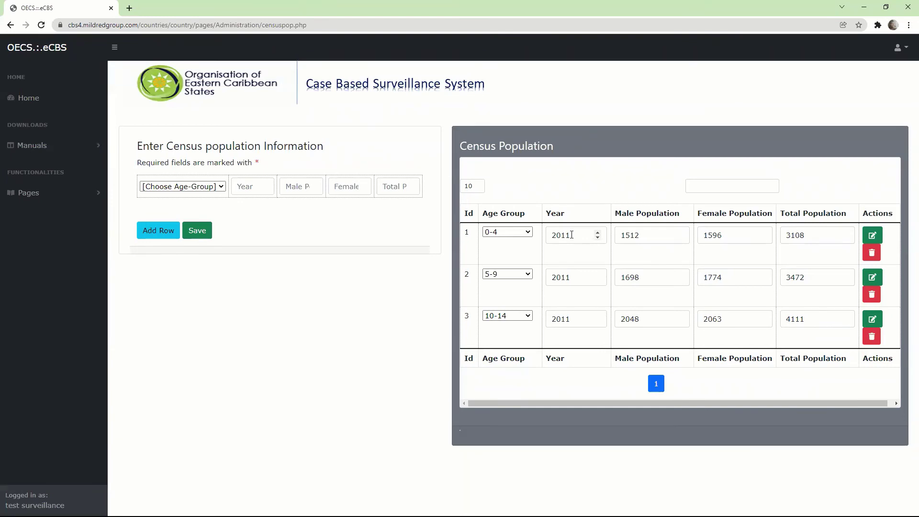
left_click(260, 183)
- Open the National Births by Sex configuration page
left_click(99, 194)
left_click(90, 213)
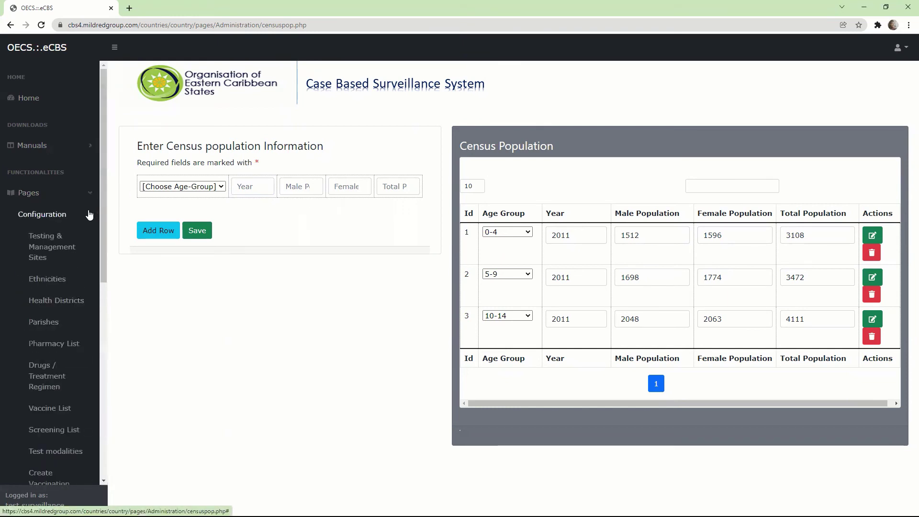
scroll(84, 364, "down", 8)
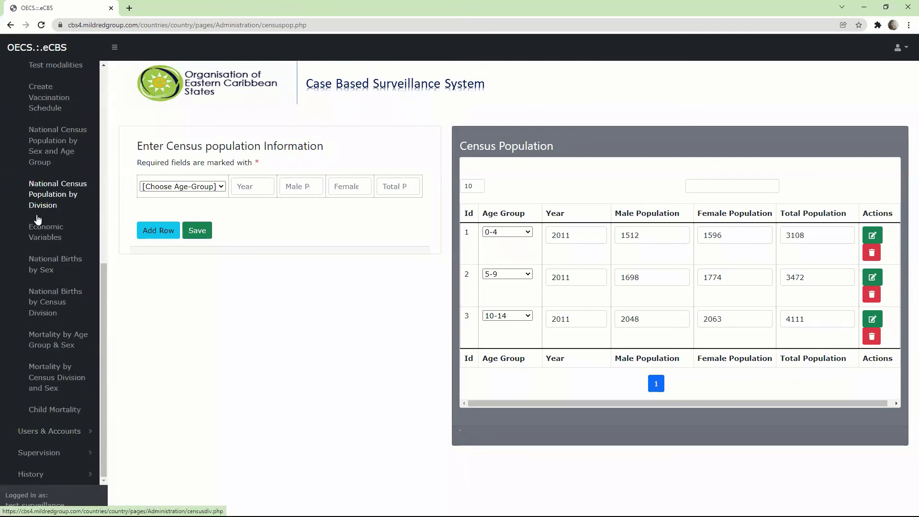
left_click(33, 266)
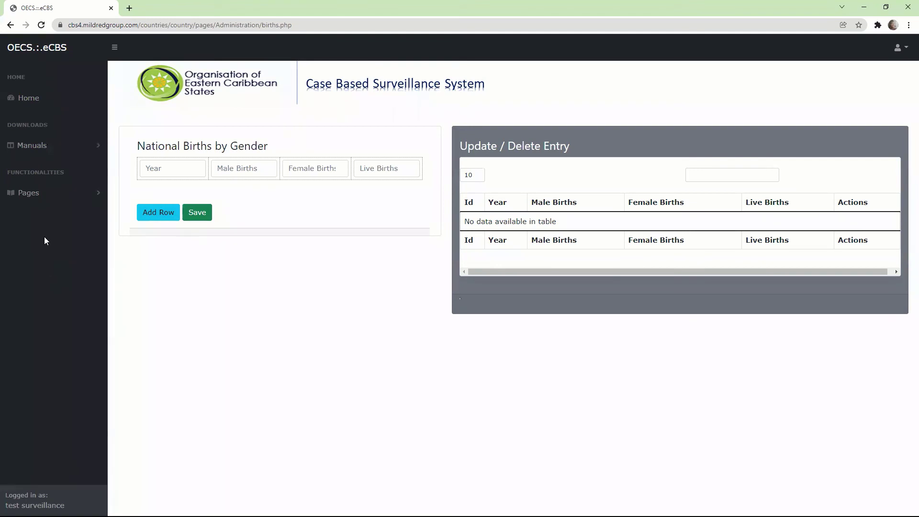
- Enter national births for year 2020: 618 male, 653 female and 1271 live births
left_click(170, 174)
type("2020")
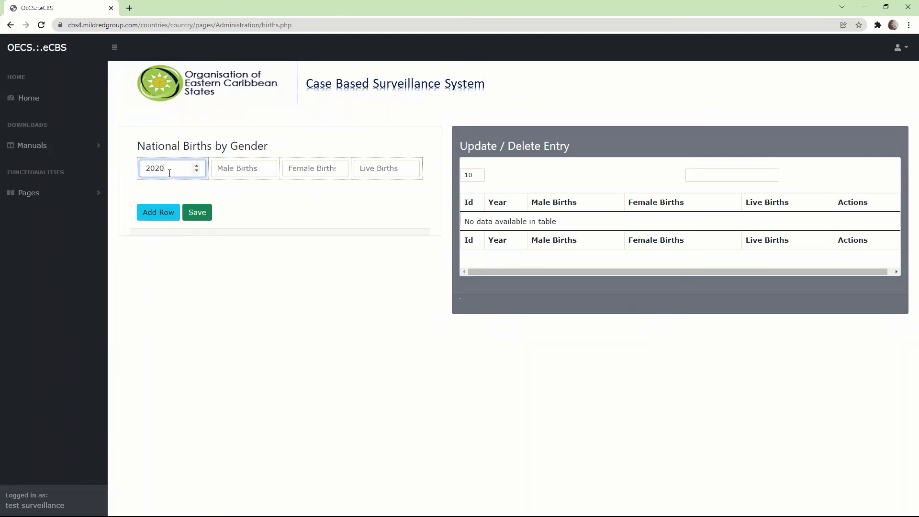
key("Tab")
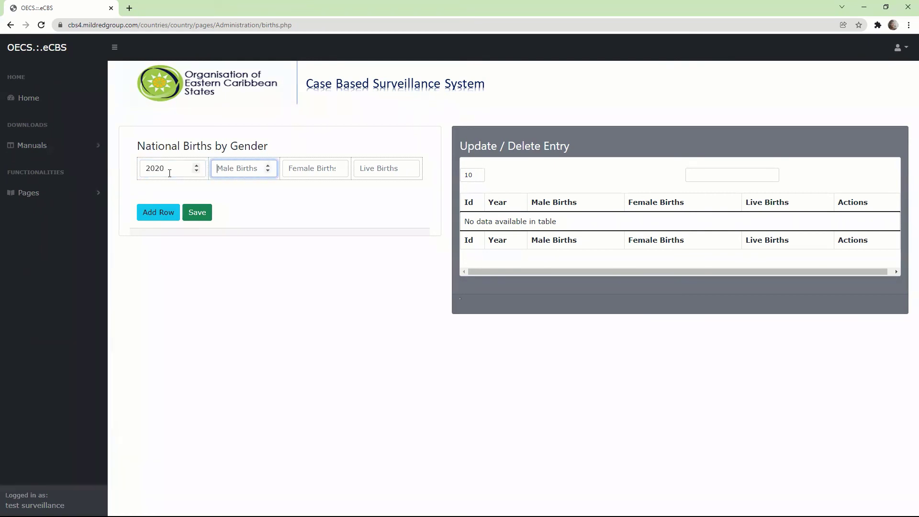
type("618")
left_click(314, 168)
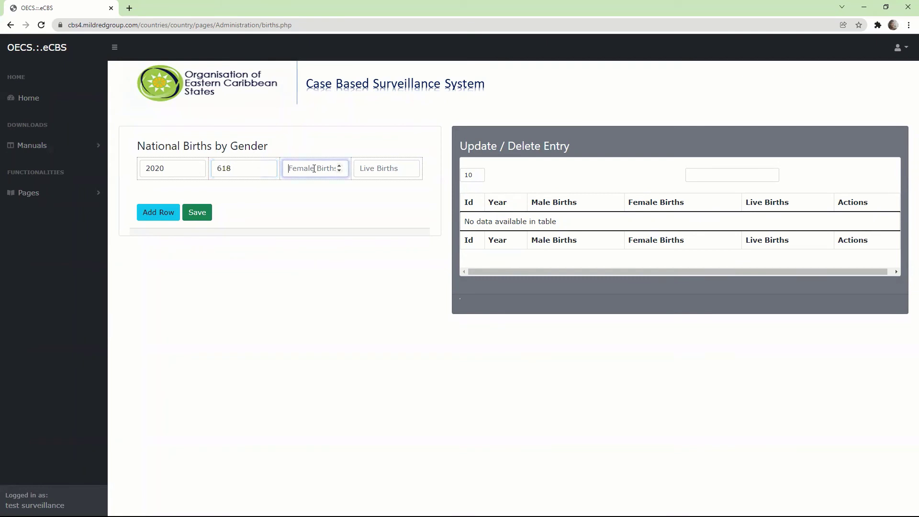
type("653")
left_click(388, 171)
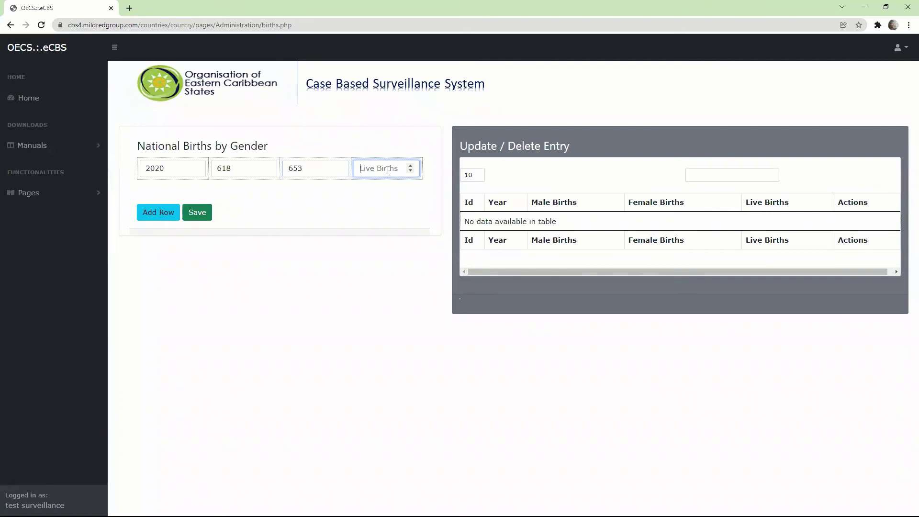
type("12712")
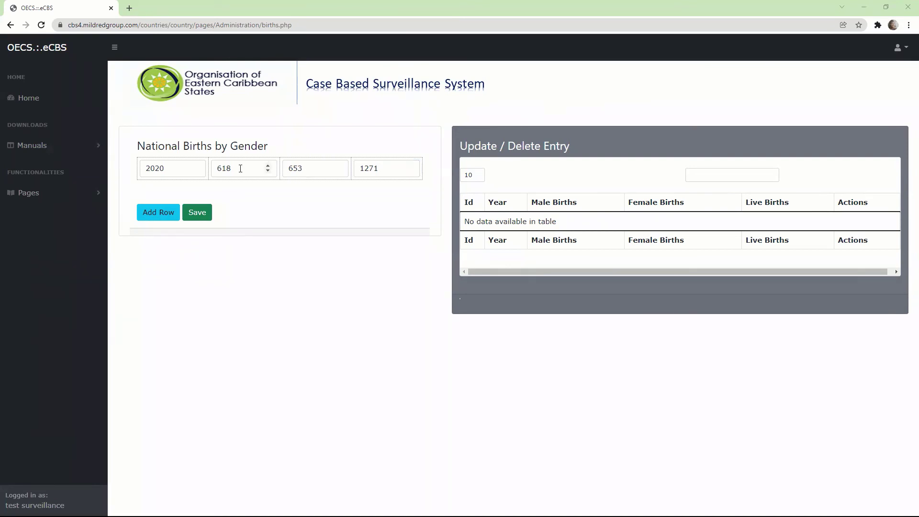
- Save the 2020 national births row and confirm the save
left_click(315, 170)
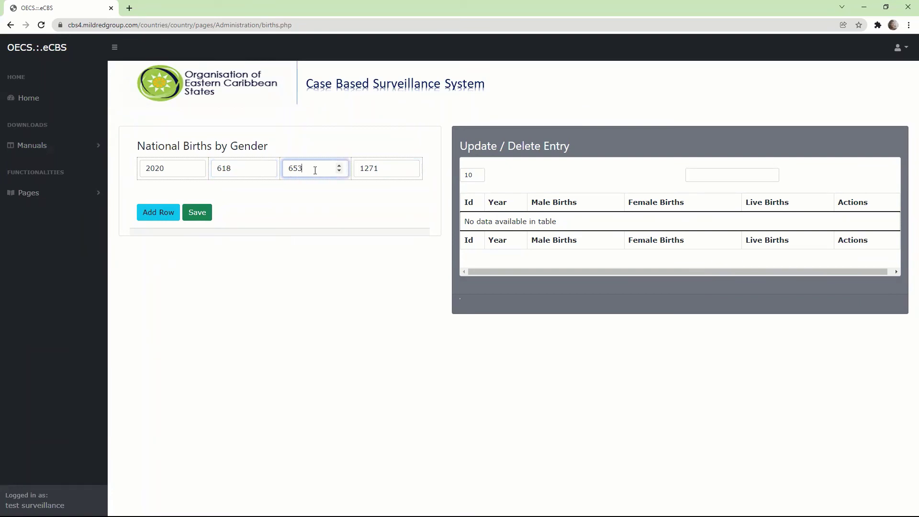
left_click(383, 171)
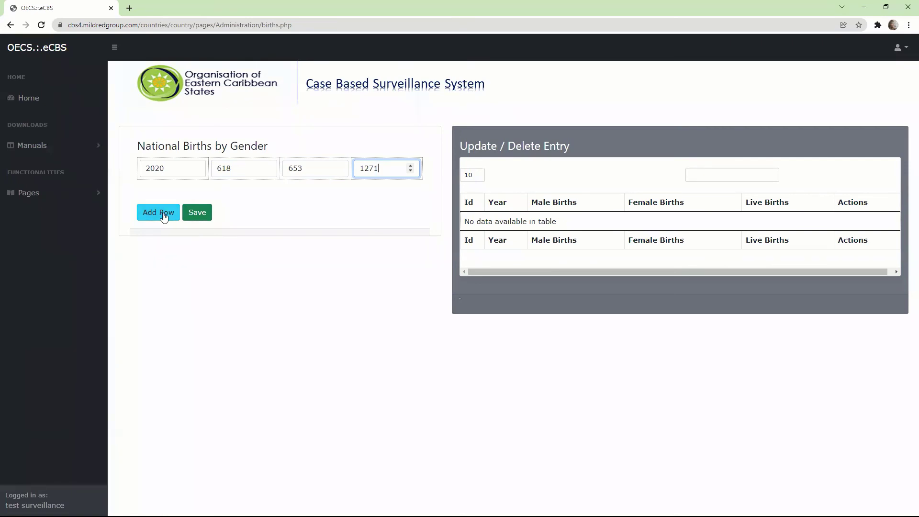
left_click(190, 216)
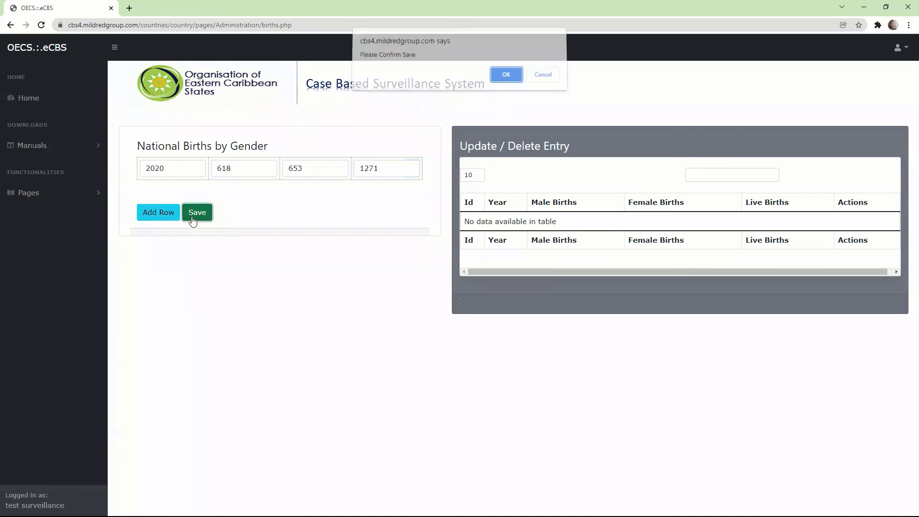
left_click(498, 79)
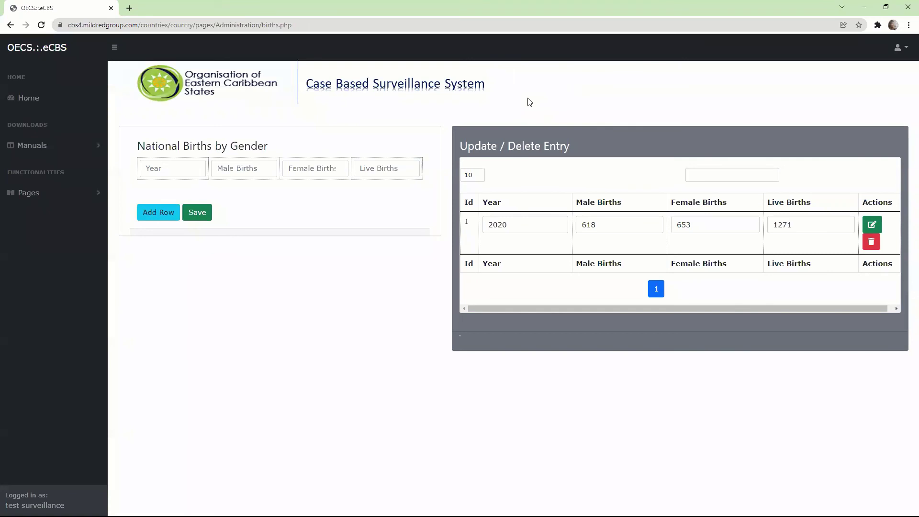
- Open the Mortality by Age Group & Sex configuration page
left_click(75, 197)
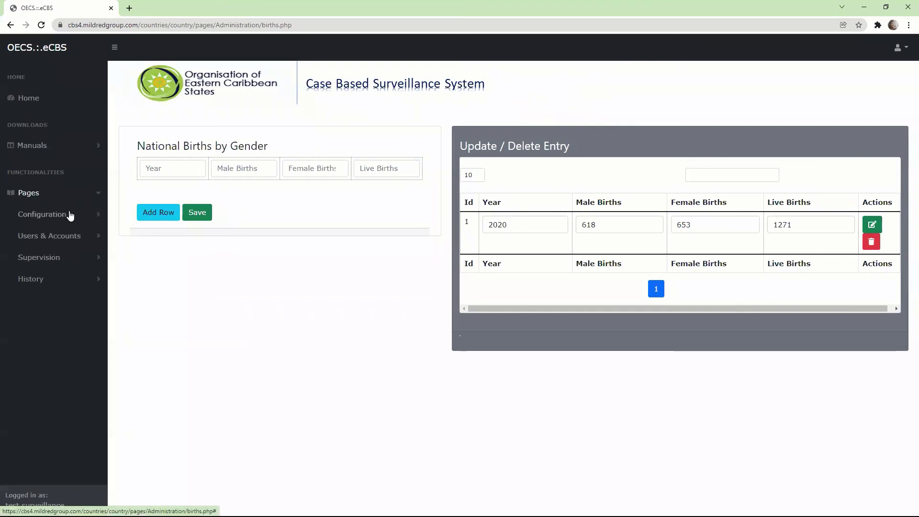
left_click(70, 215)
scroll(101, 258, "down", 2)
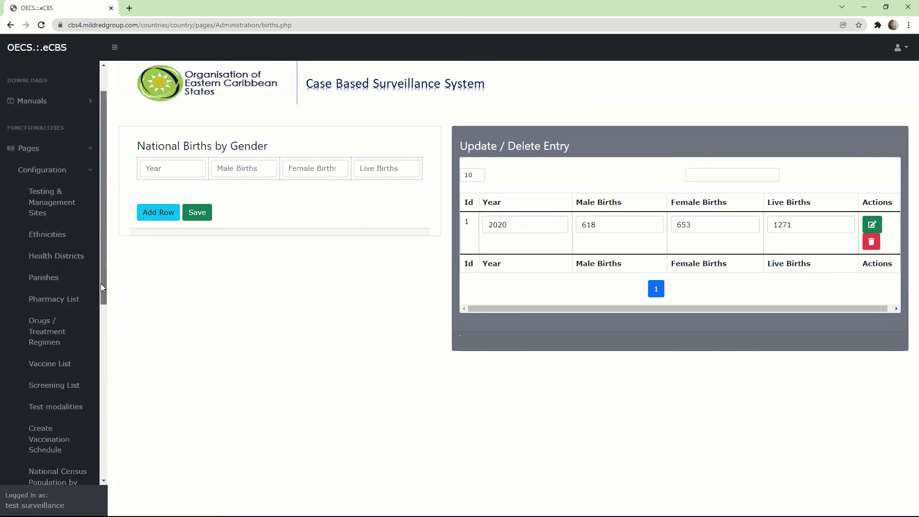
left_click_drag(101, 287, 88, 428)
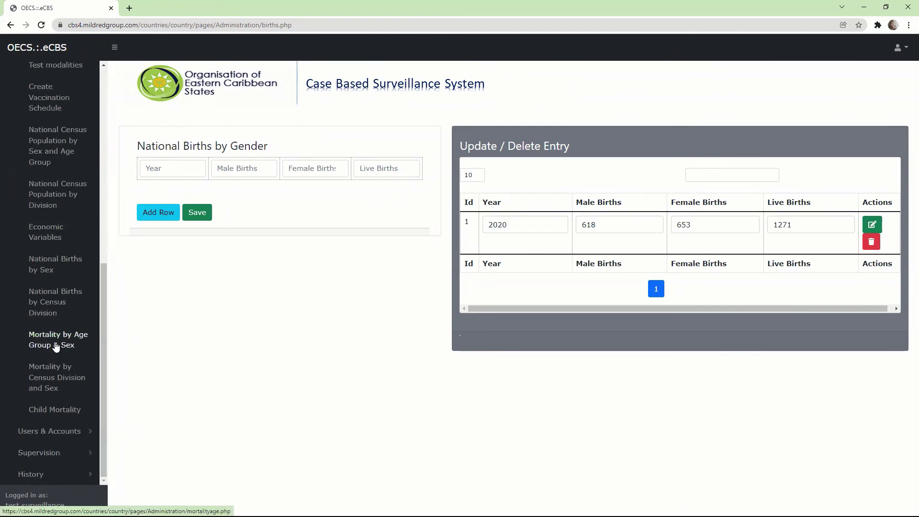
left_click(56, 346)
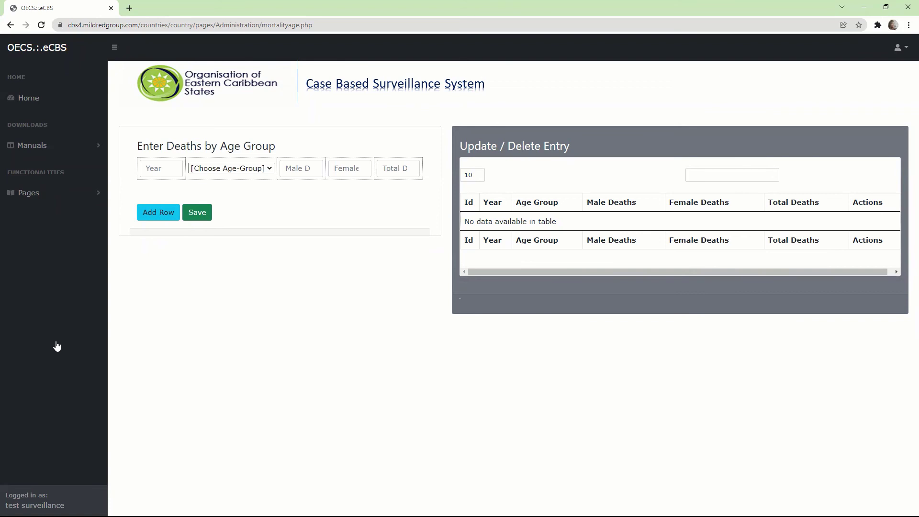
- Enter 2020 deaths for age group 30-34: 100 male, 120 female and 220 total
left_click(153, 171)
type("2020")
left_click(257, 171)
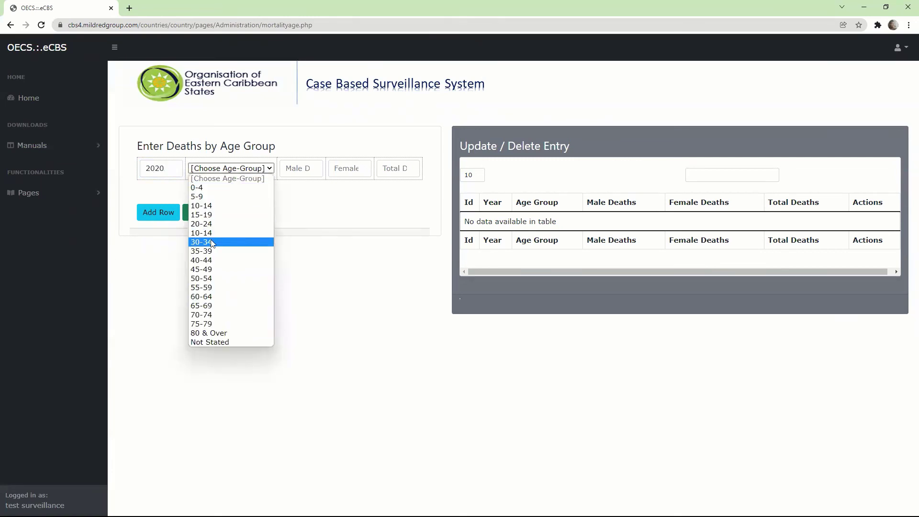
key("Return")
left_click(302, 167)
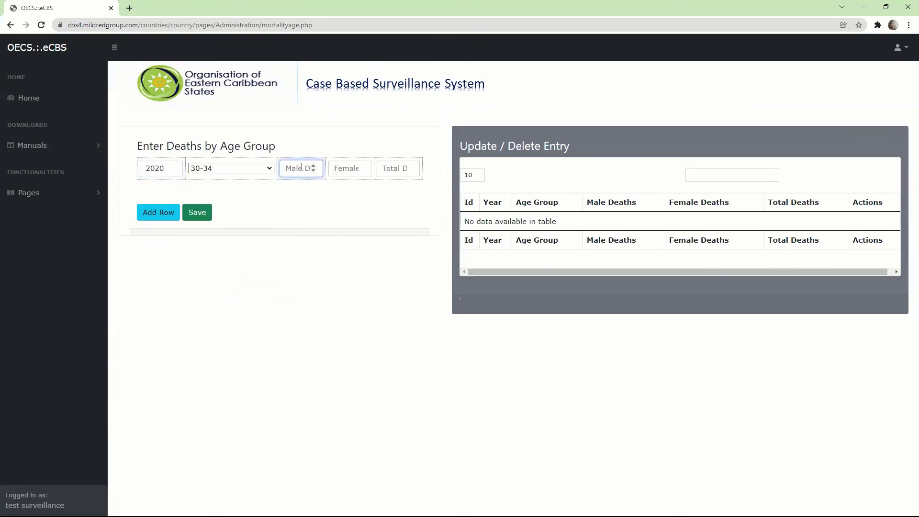
type("100")
key("Tab")
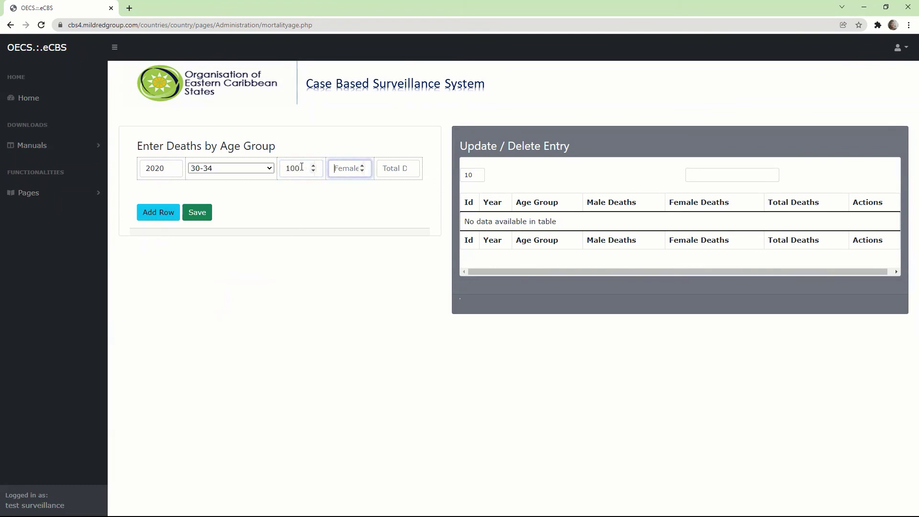
type("120")
key("Tab")
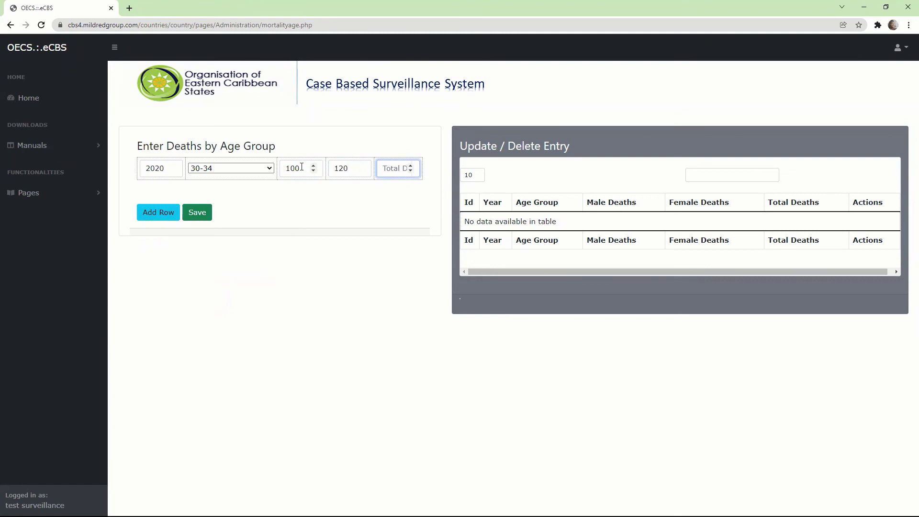
type("220")
- Add a second deaths row for year 2020 and age group 5-9
left_click(152, 217)
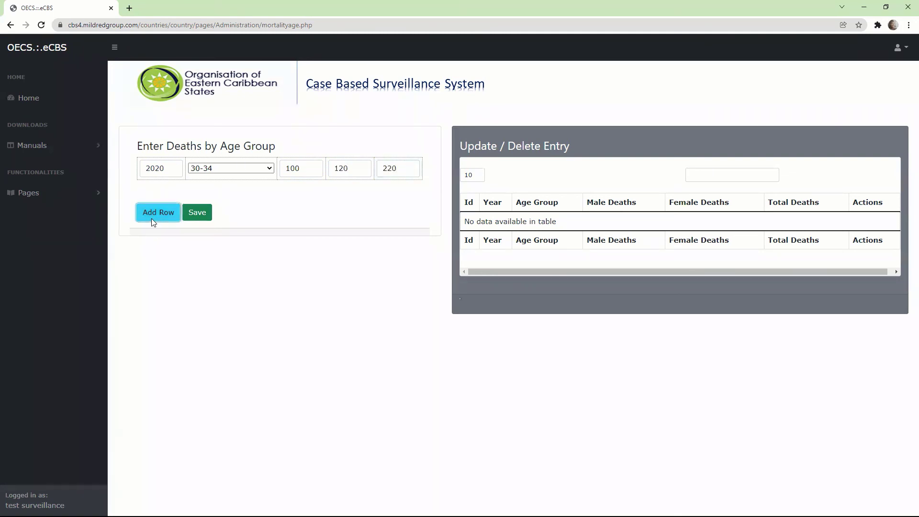
left_click(154, 189)
type("202")
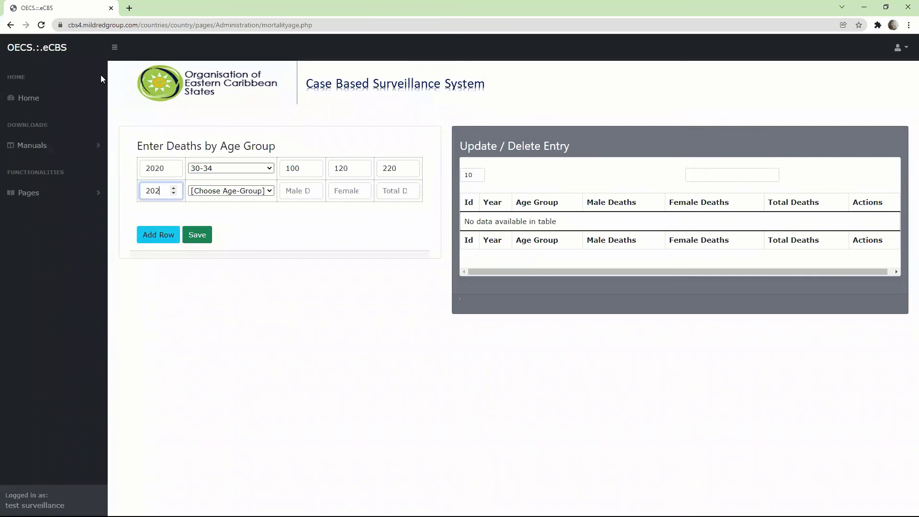
type("0")
left_click(218, 194)
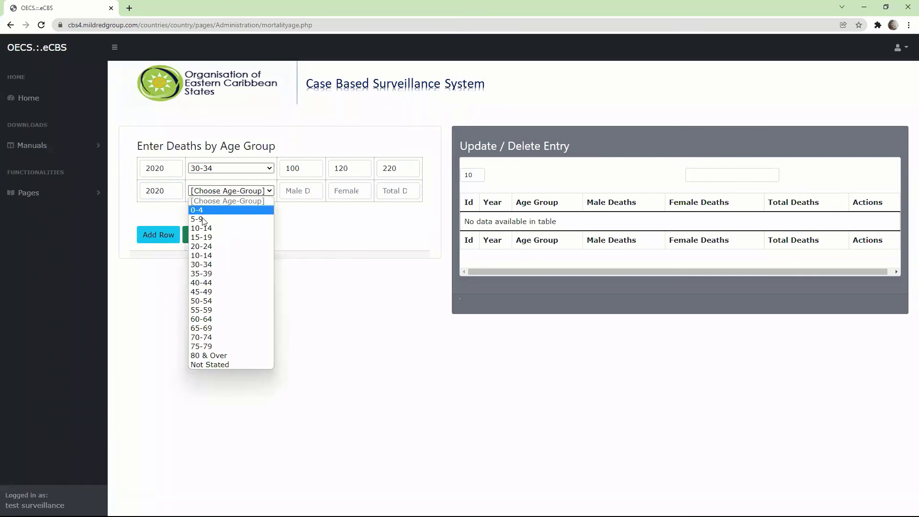
left_click(200, 220)
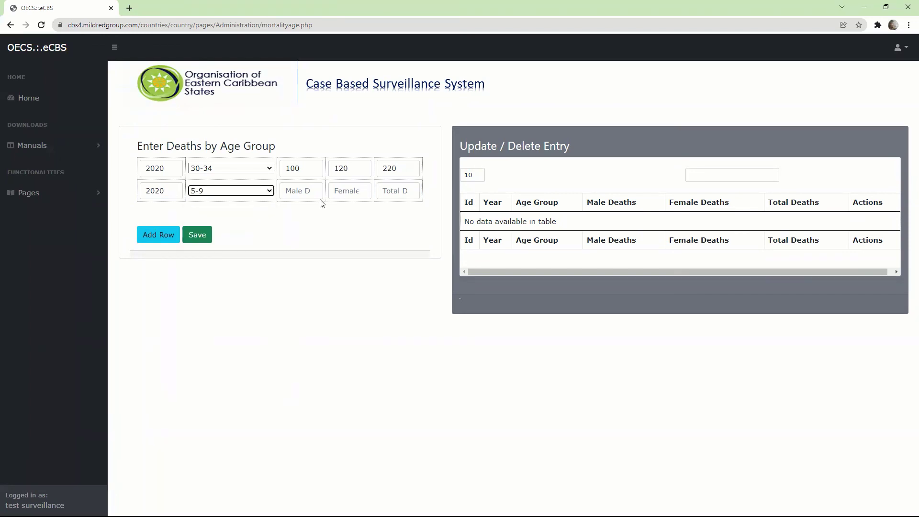
- Enter 64 male, 56 female and 120 total deaths for age group 5-9, and save both rows with confirmation
left_click(298, 190)
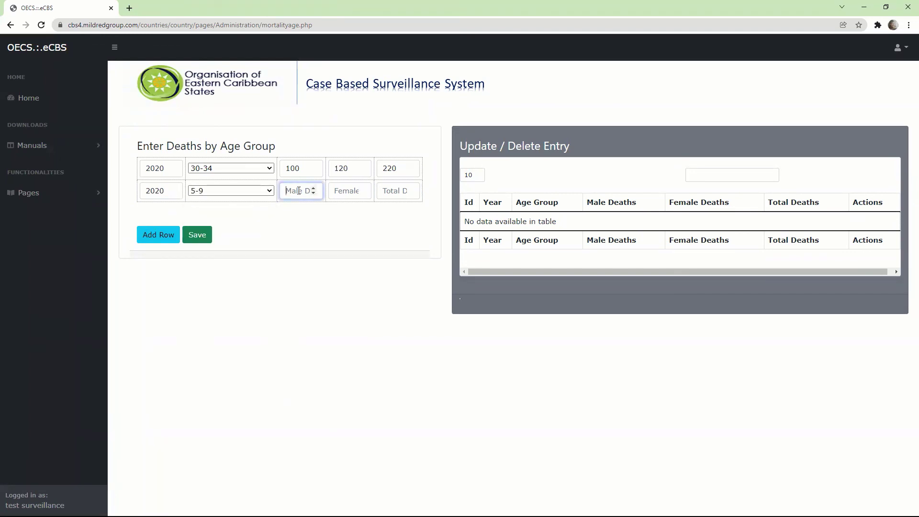
type("64")
left_click(336, 195)
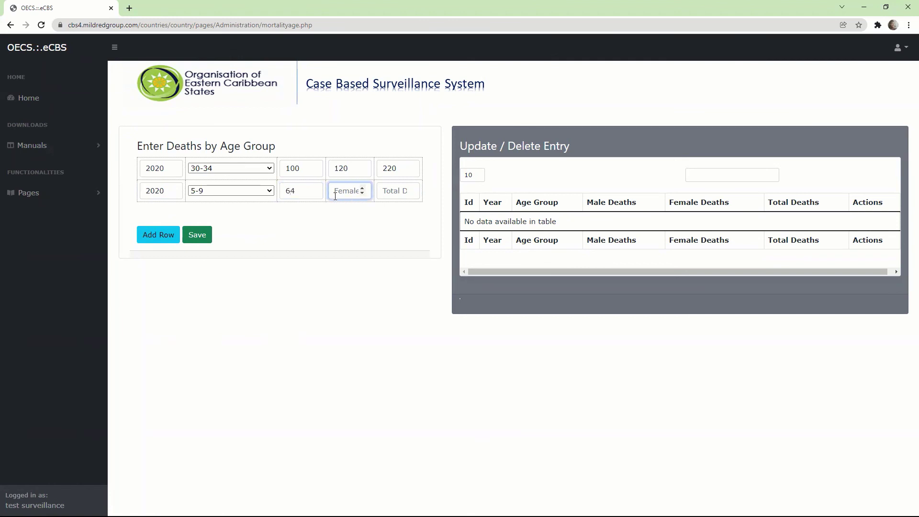
type("56")
left_click(386, 192)
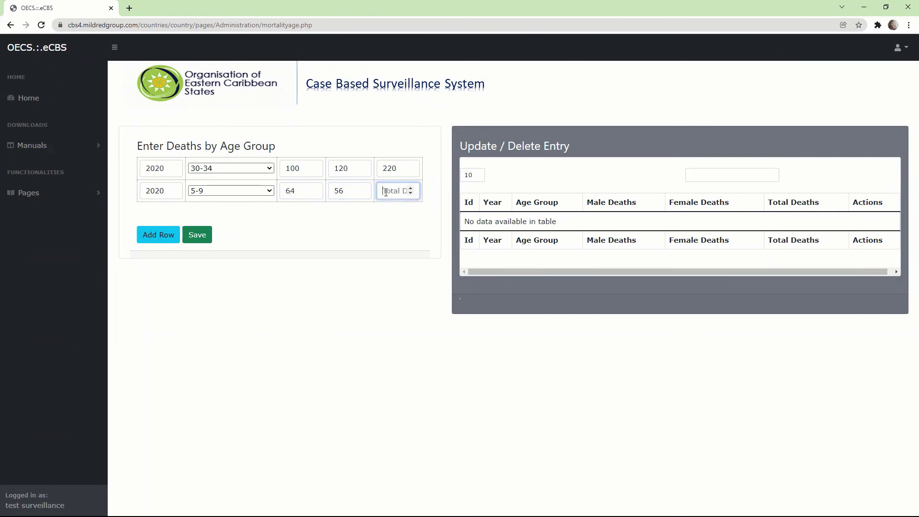
type("120")
left_click(202, 235)
left_click(498, 82)
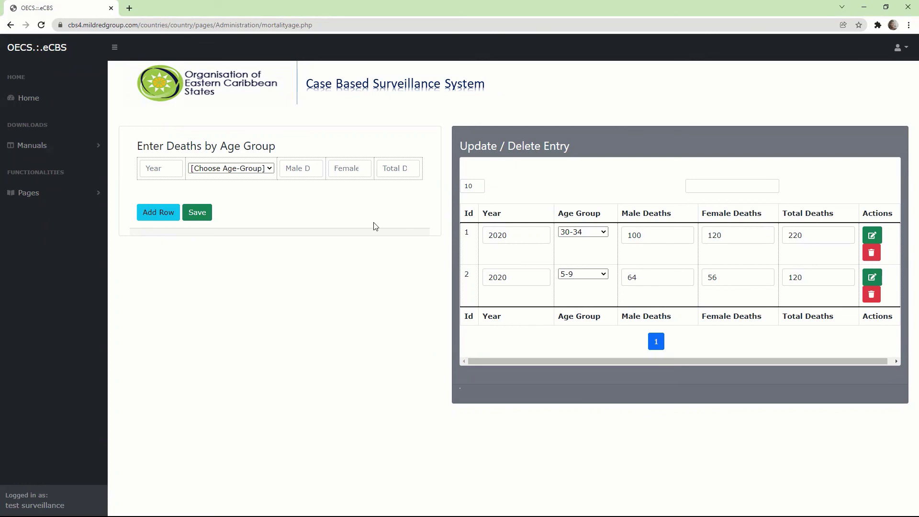
- Expand the list of configuration pages
left_click(93, 198)
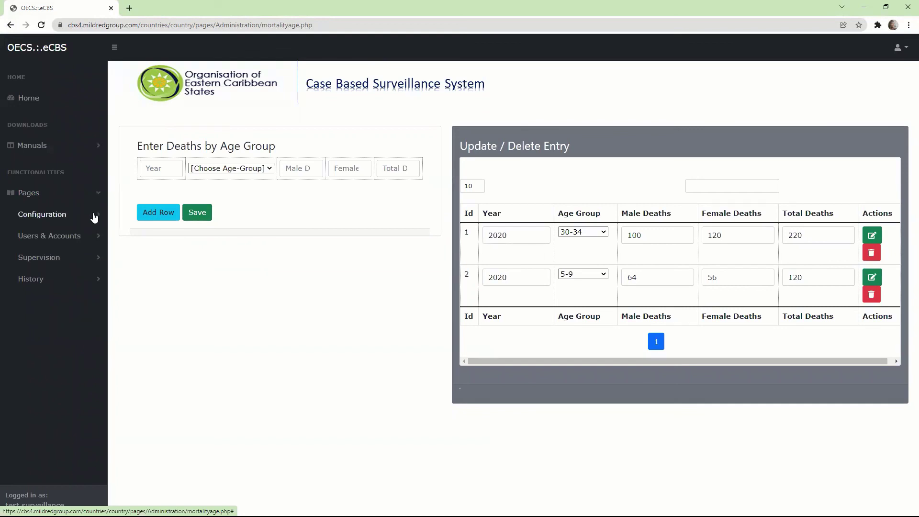
left_click(94, 216)
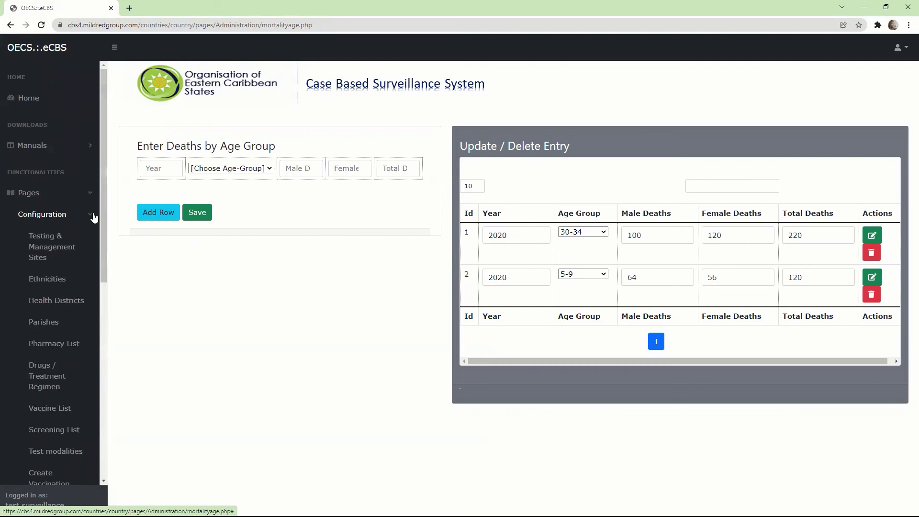